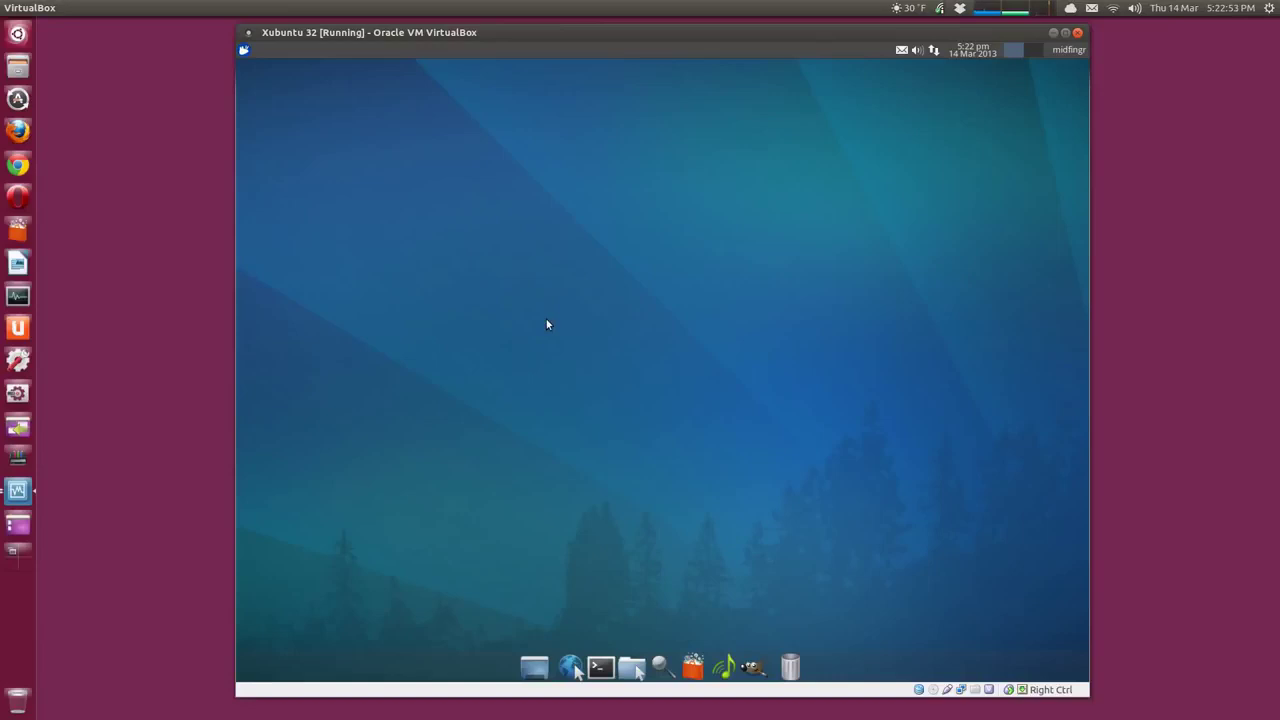
# Step: Launch the guest's web browser, search Google for clonezilla, and open the clonezilla.org About page
pyautogui.click(575, 668)
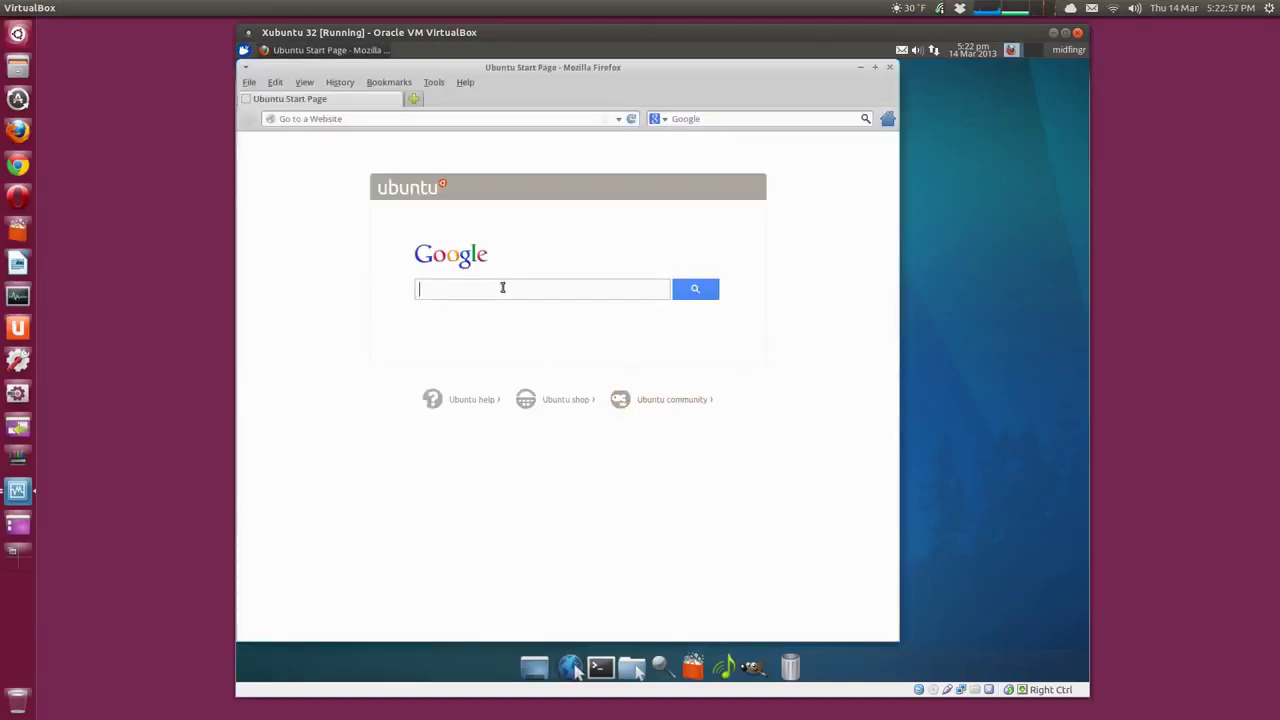
pyautogui.click(502, 287)
pyautogui.write('c')
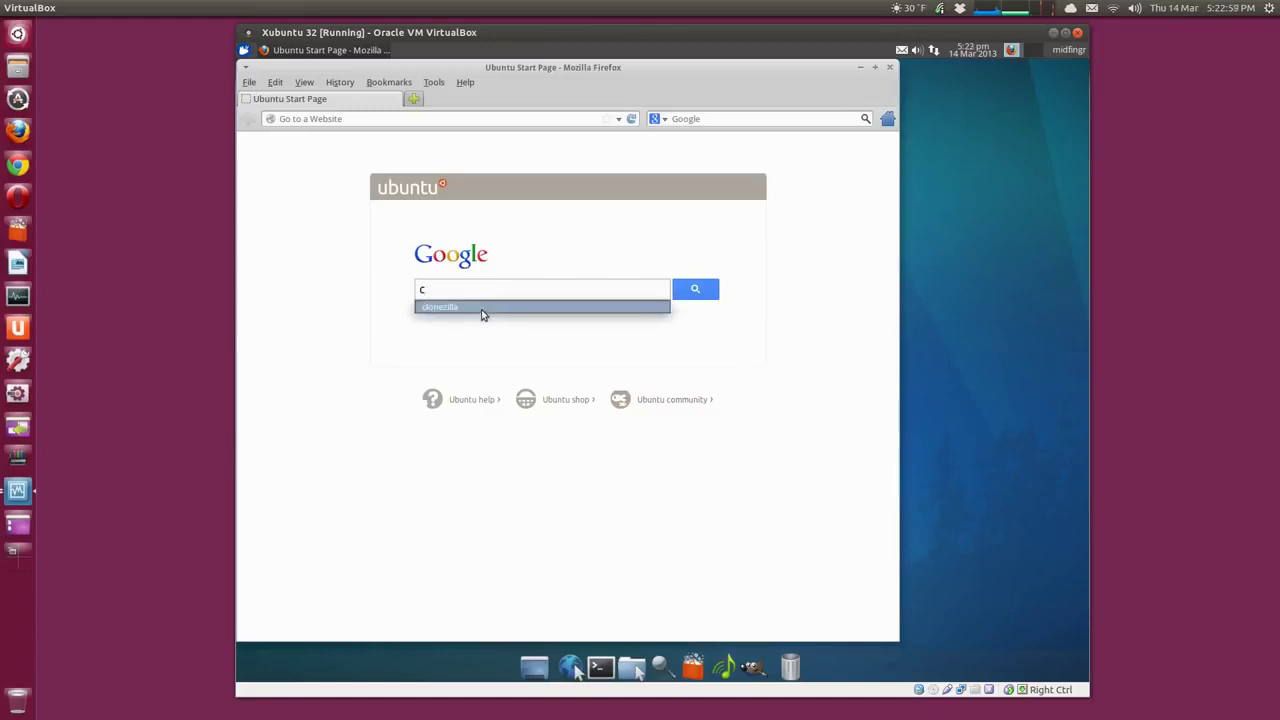
pyautogui.click(485, 310)
pyautogui.click(699, 293)
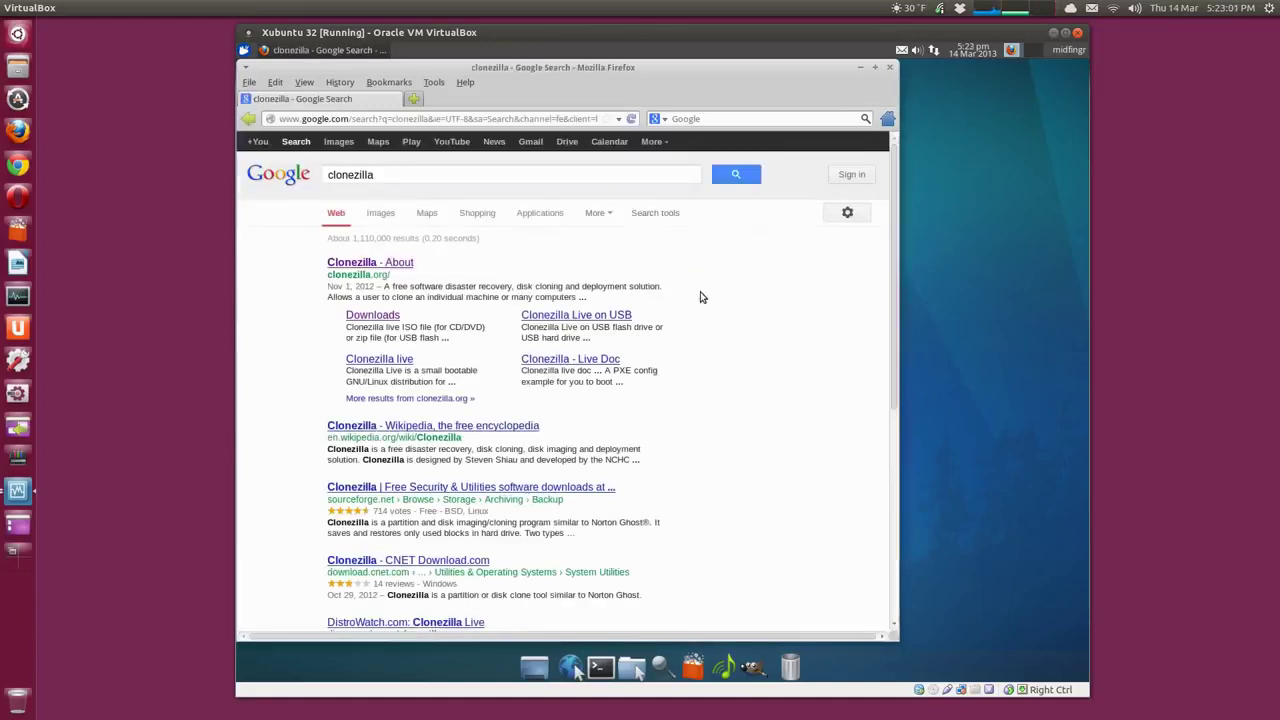
pyautogui.click(388, 266)
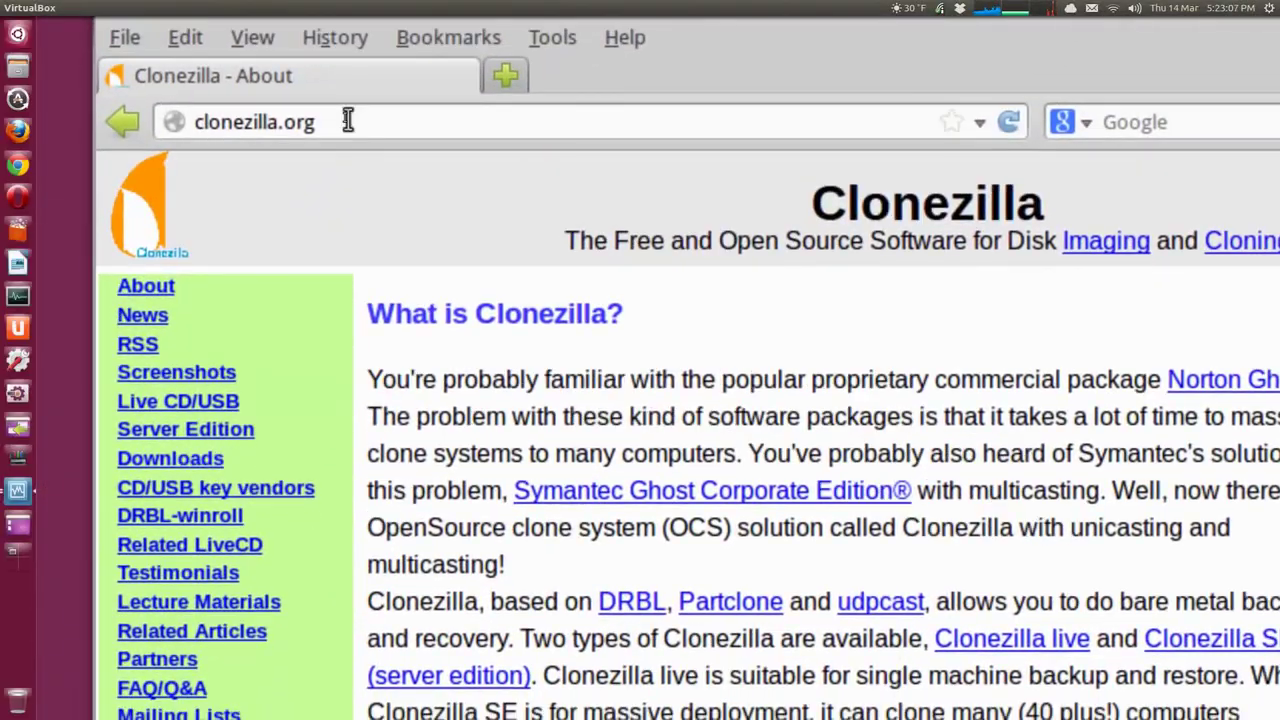
# Step: Examine the Clonezilla site's address and the features, minimum system requirements and limitations on its About page
pyautogui.click(348, 121)
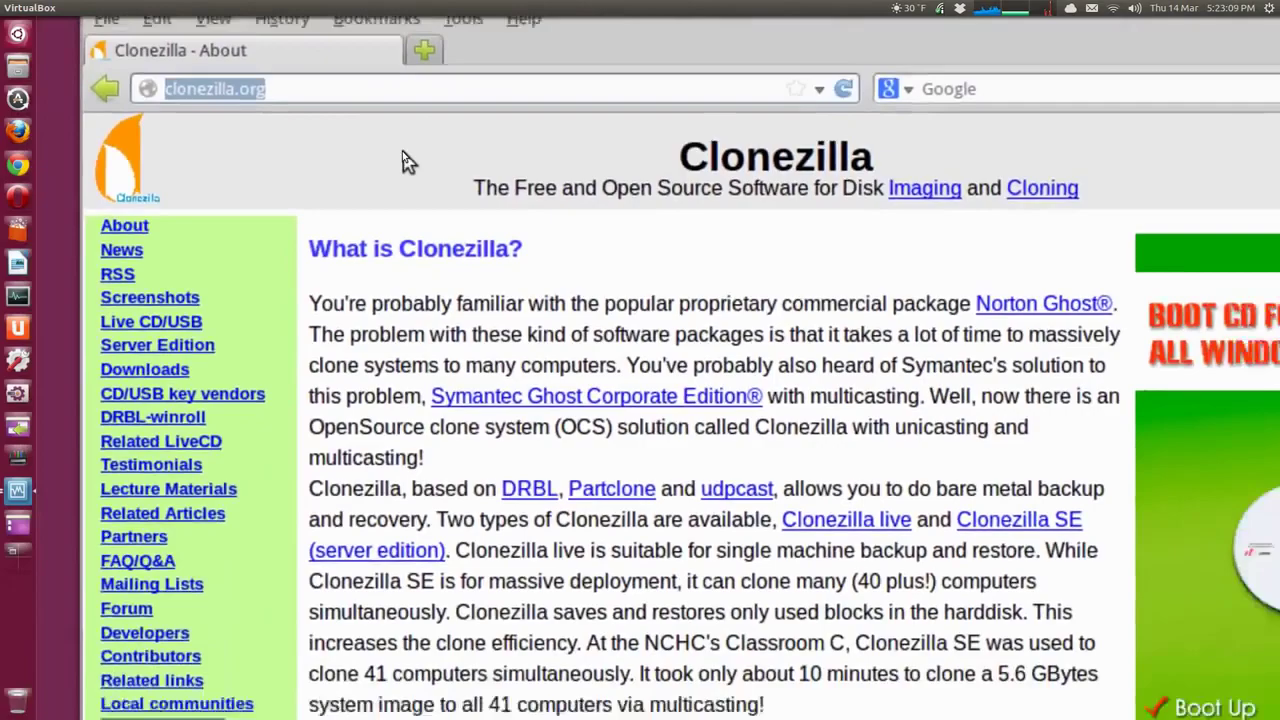
pyautogui.click(432, 309)
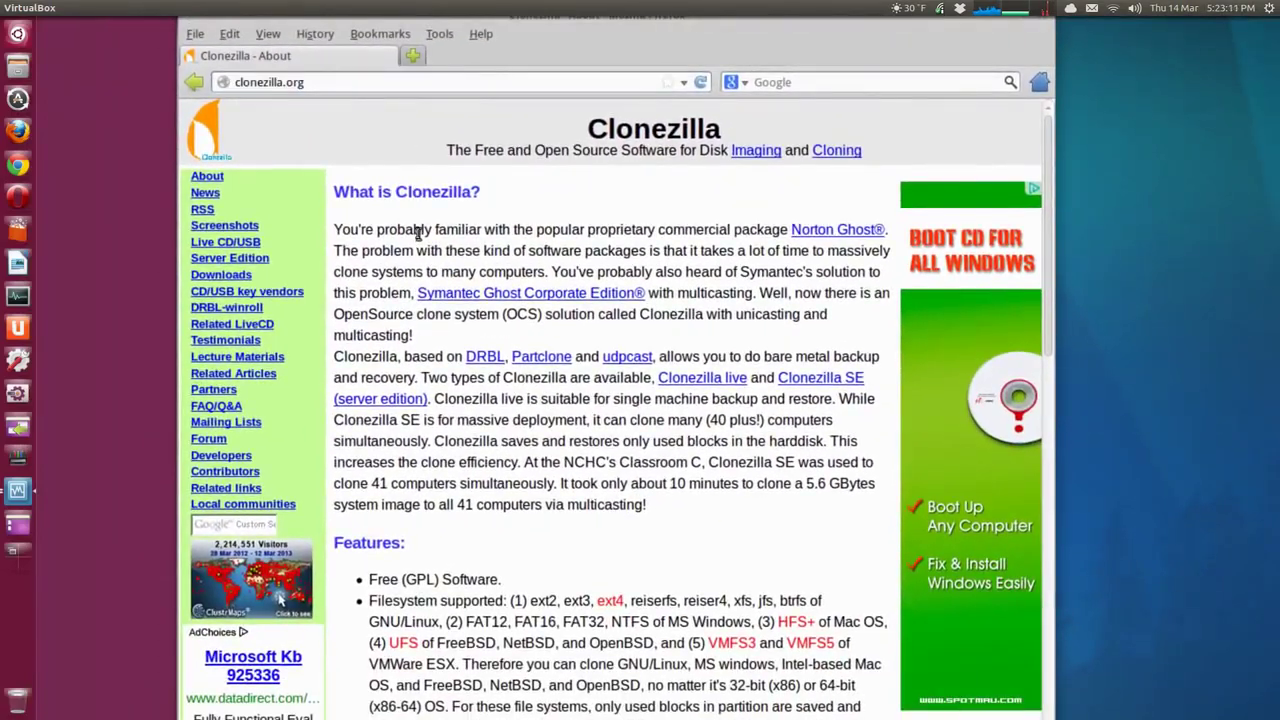
pyautogui.scroll(-5, 429, 334)
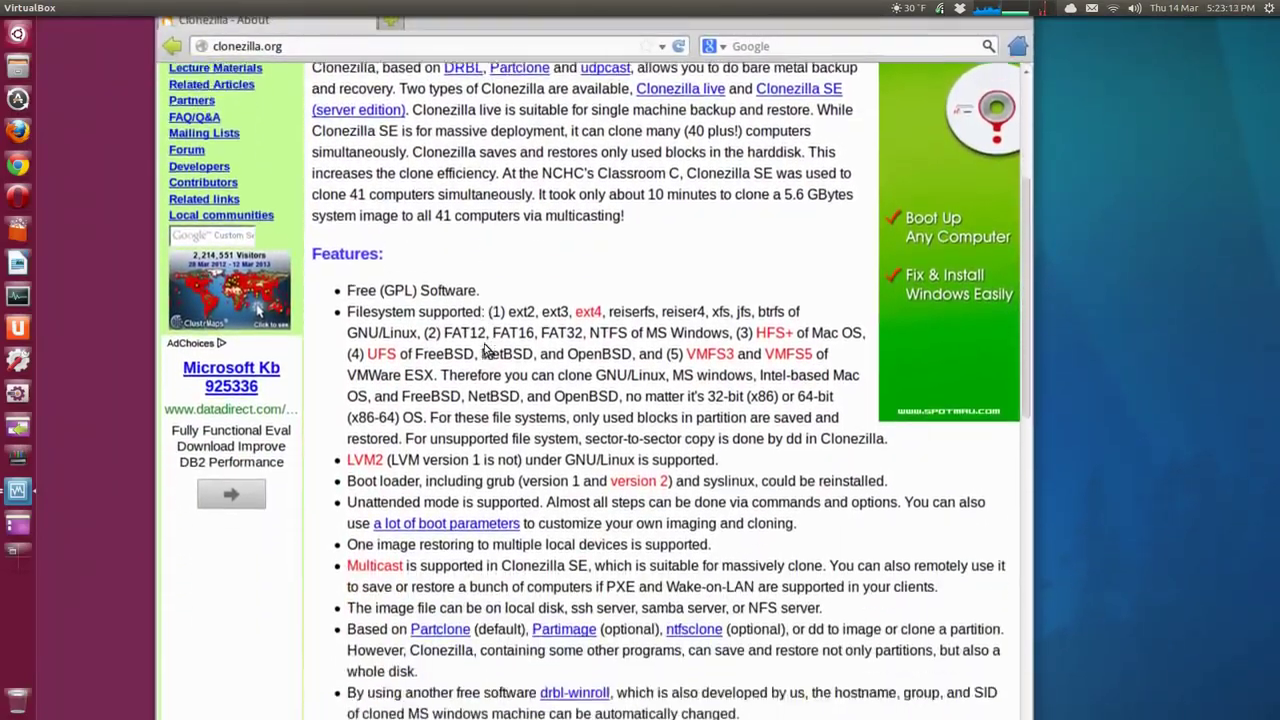
pyautogui.scroll(-6, 485, 350)
pyautogui.scroll(3, 485, 345)
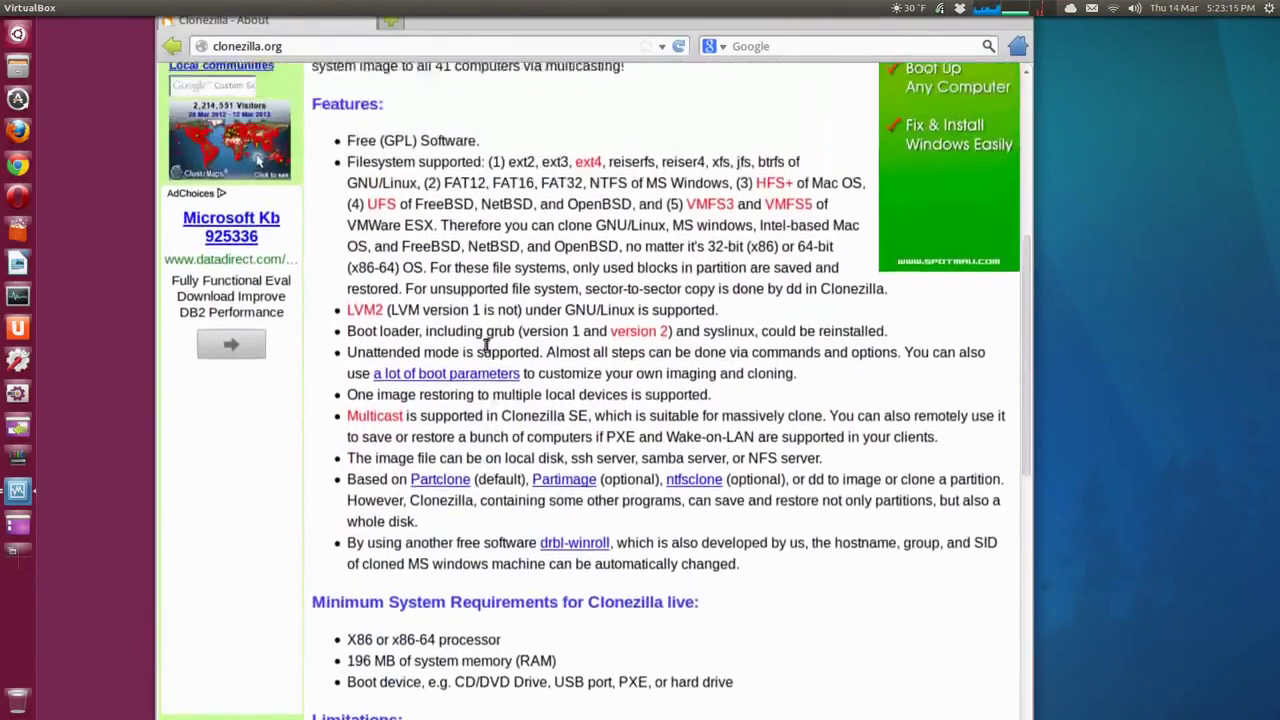
pyautogui.scroll(-5, 486, 420)
pyautogui.scroll(4, 486, 451)
pyautogui.scroll(-4, 487, 453)
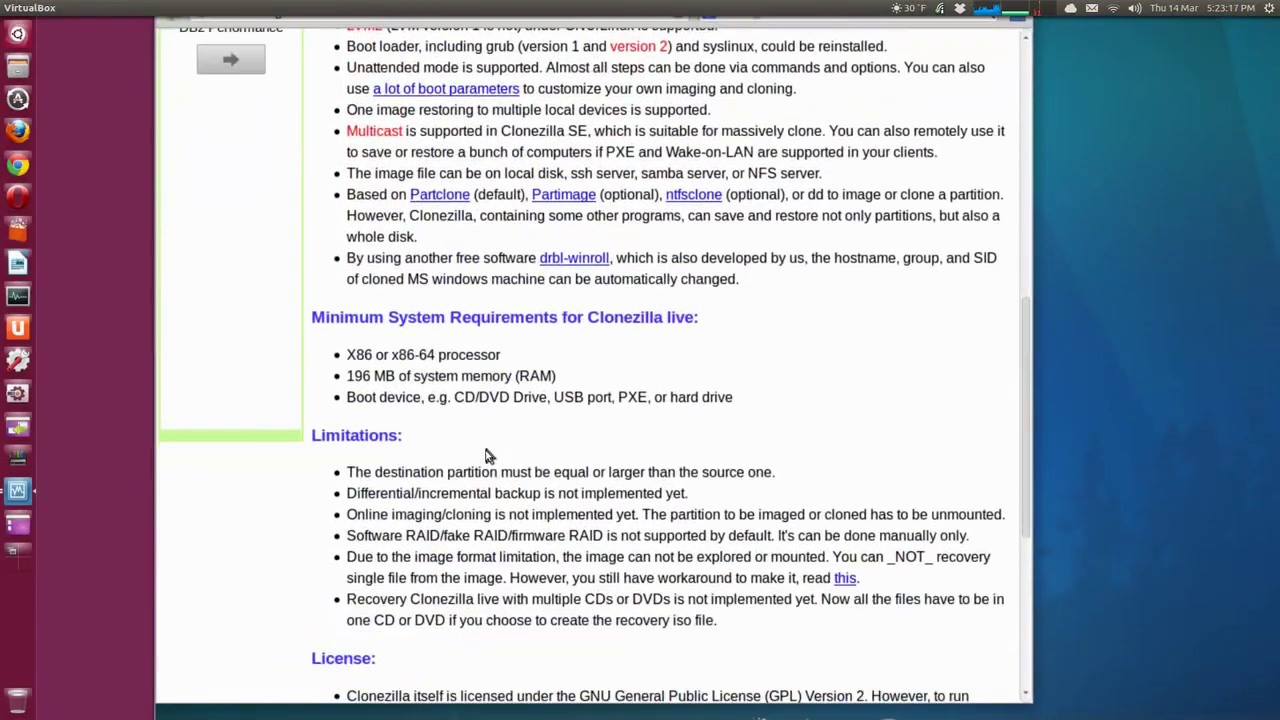
pyautogui.scroll(-2, 487, 458)
pyautogui.scroll(7, 489, 460)
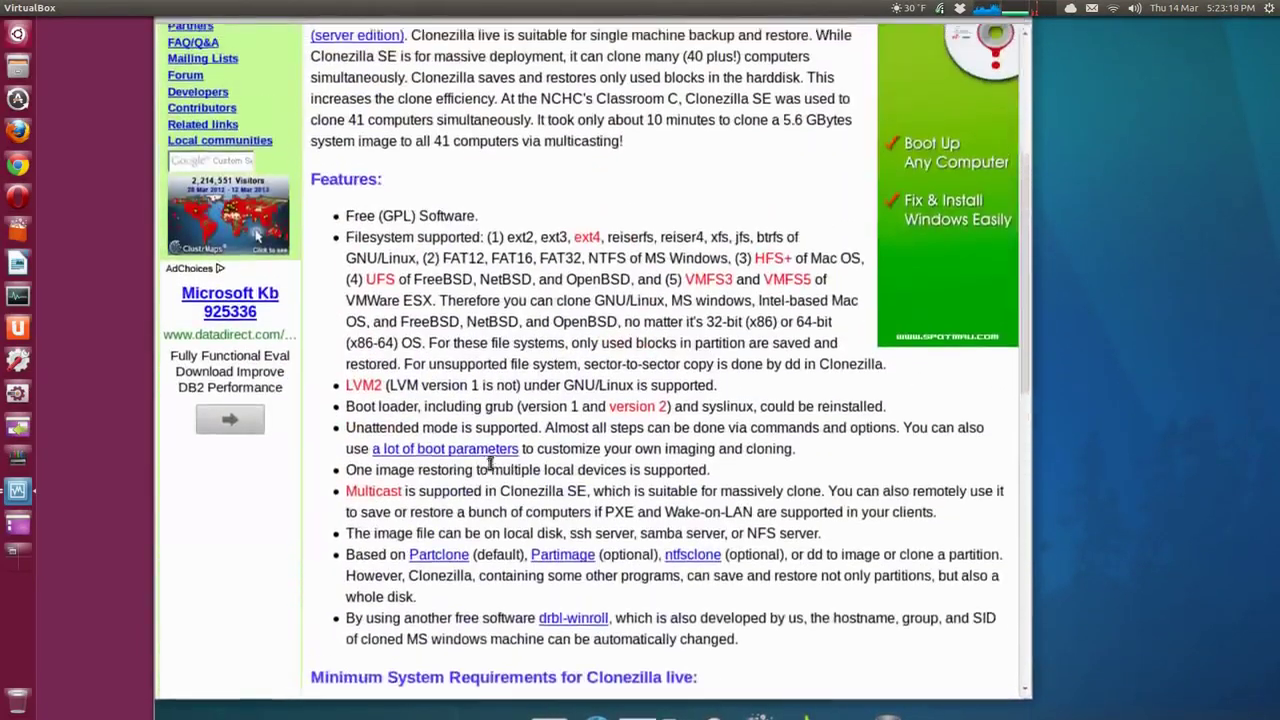
pyautogui.scroll(-2, 517, 387)
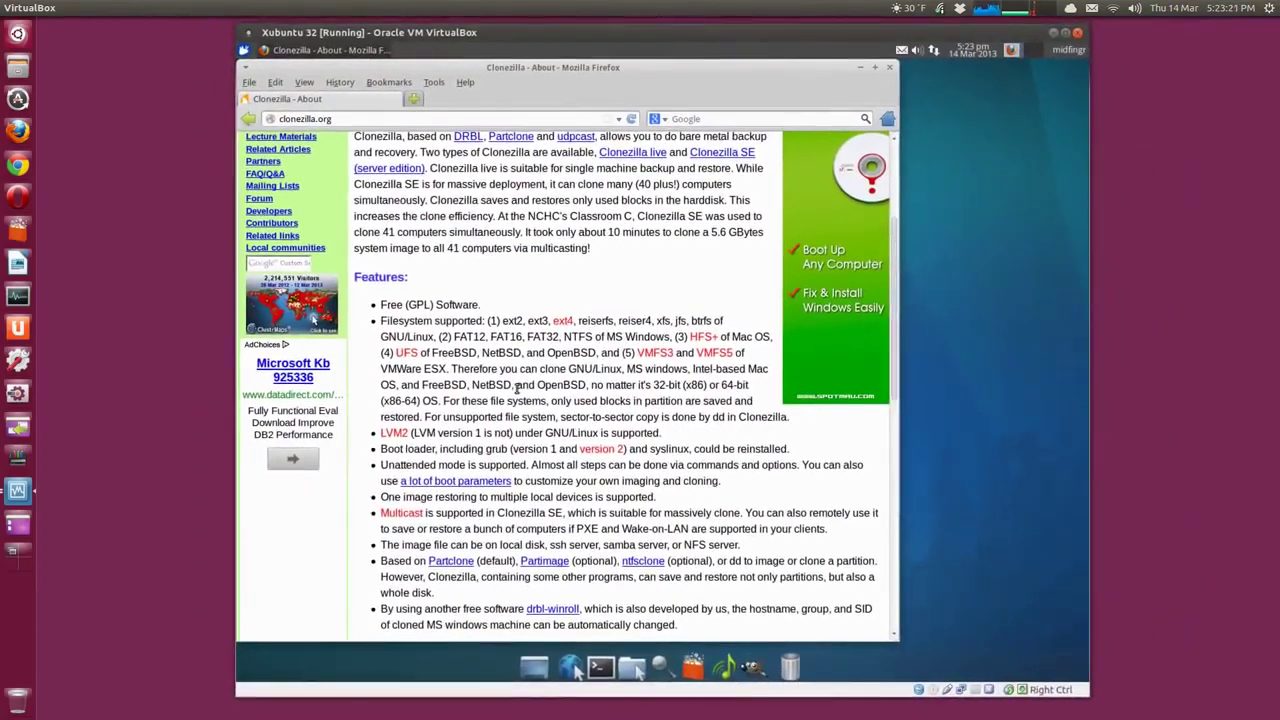
pyautogui.scroll(4, 517, 388)
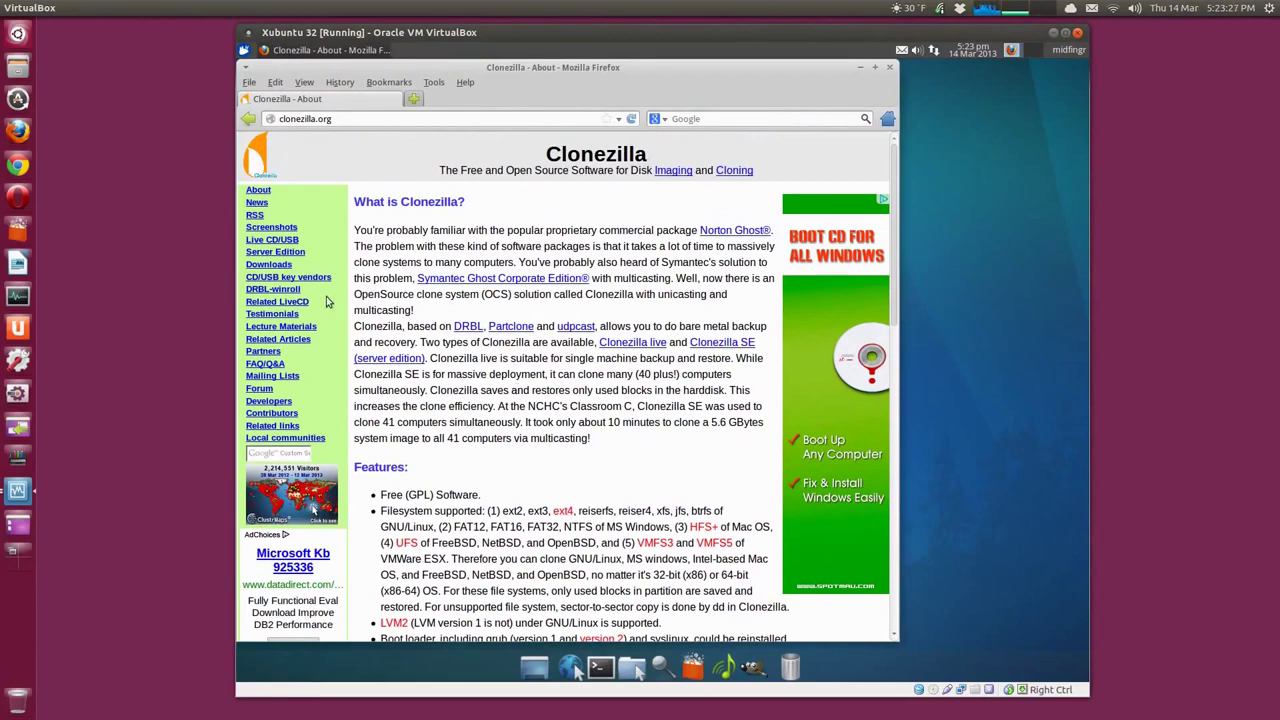
# Step: View the Clonezilla stable release files in the 2.1.0-26 download folder, and close the browser
pyautogui.click(280, 267)
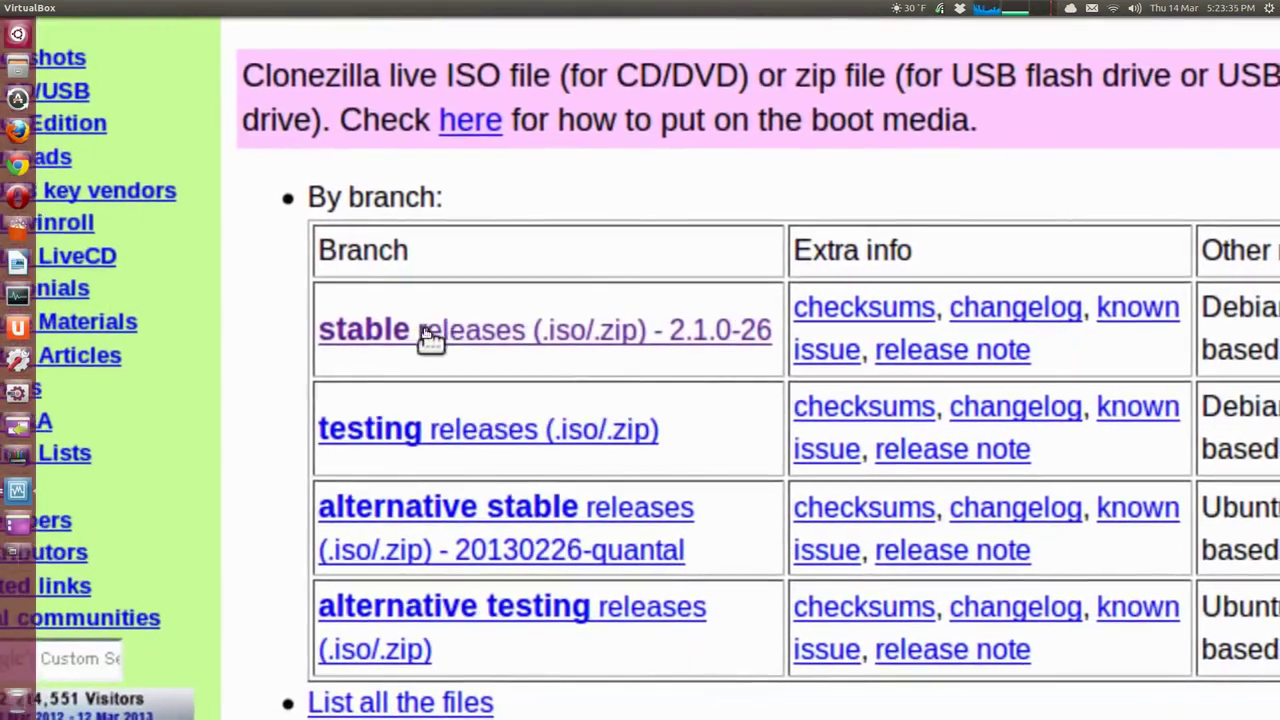
pyautogui.click(424, 334)
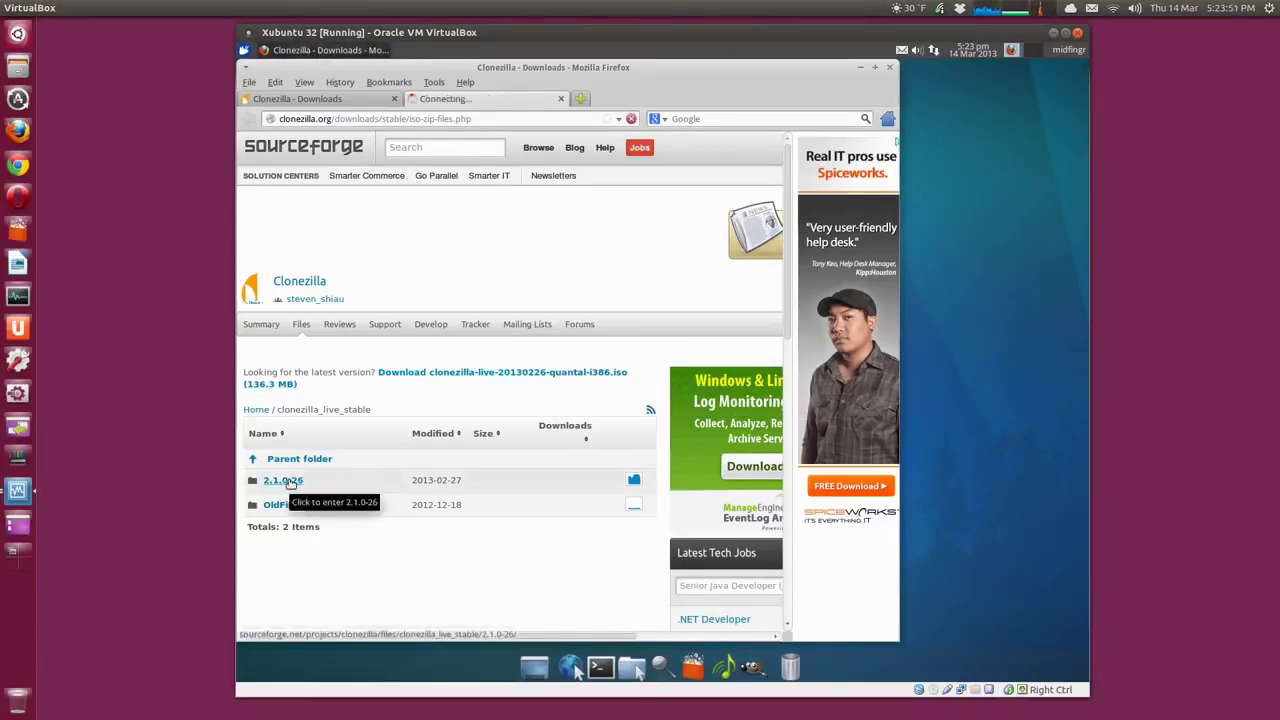
pyautogui.click(290, 481)
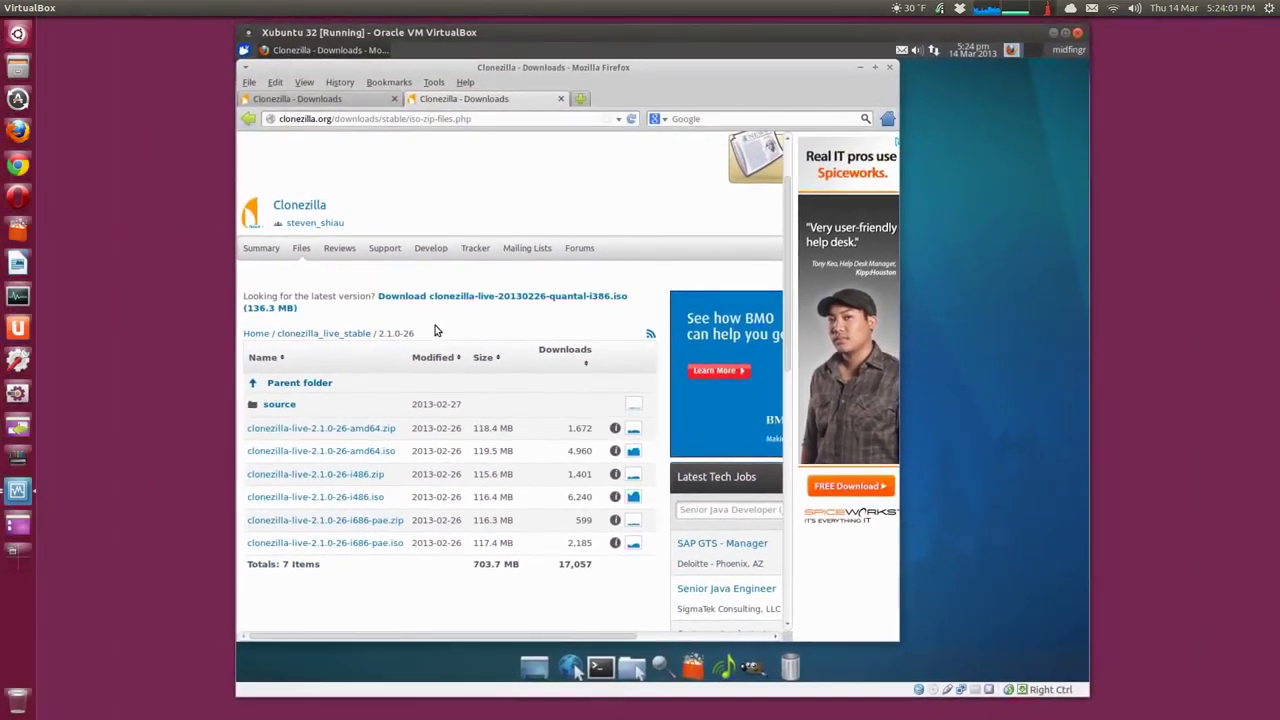
pyautogui.click(561, 99)
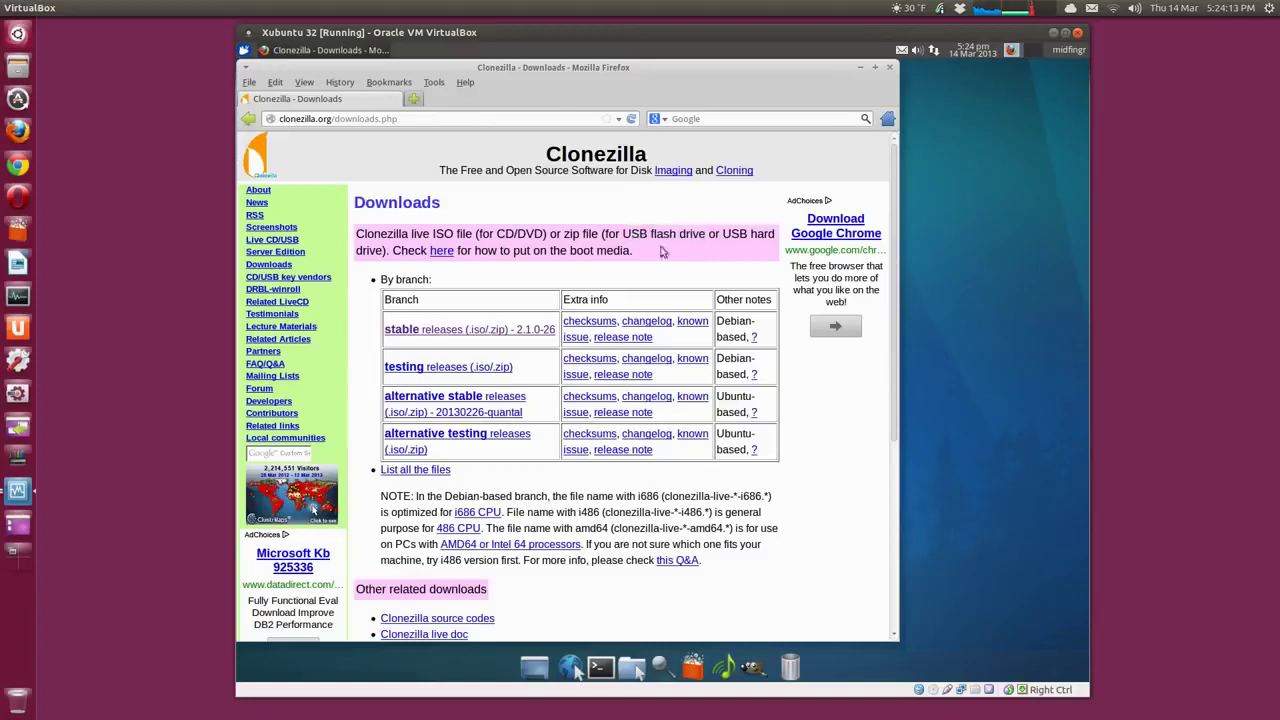
pyautogui.click(890, 70)
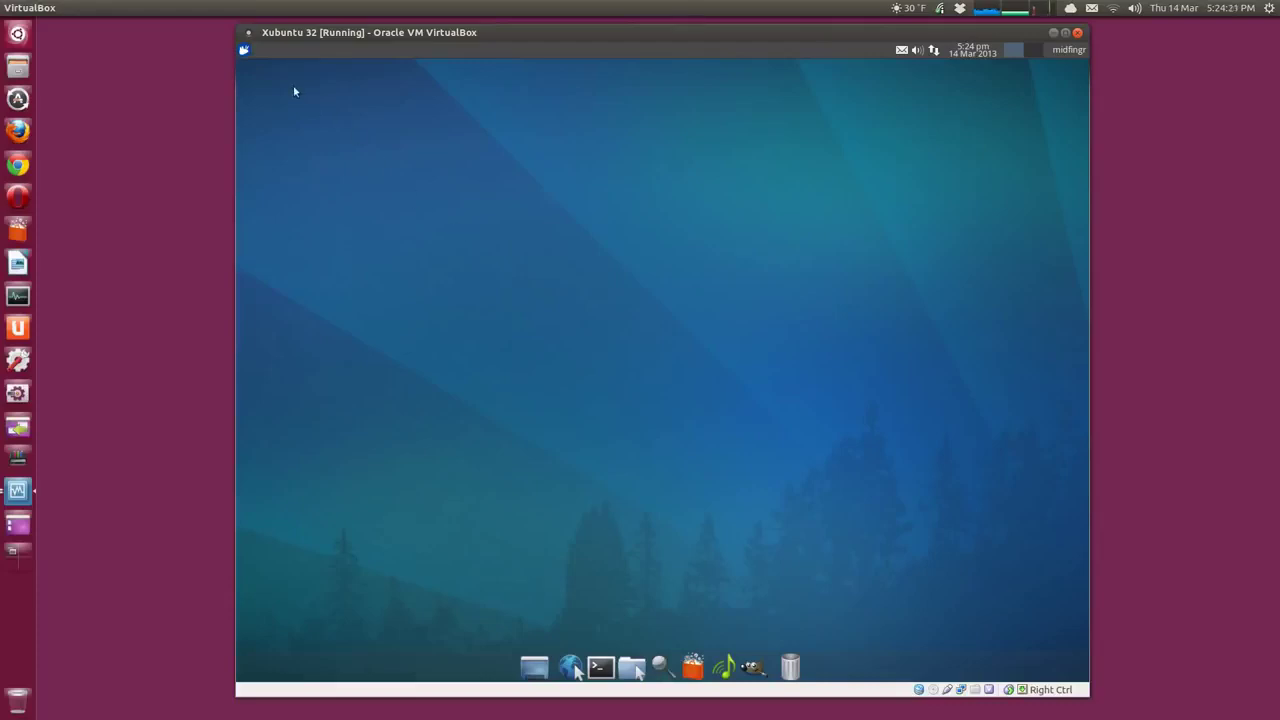
# Step: Open System Monitor's file systems list and select the /dev/sda7 partition mounted at /backup
pyautogui.click(245, 51)
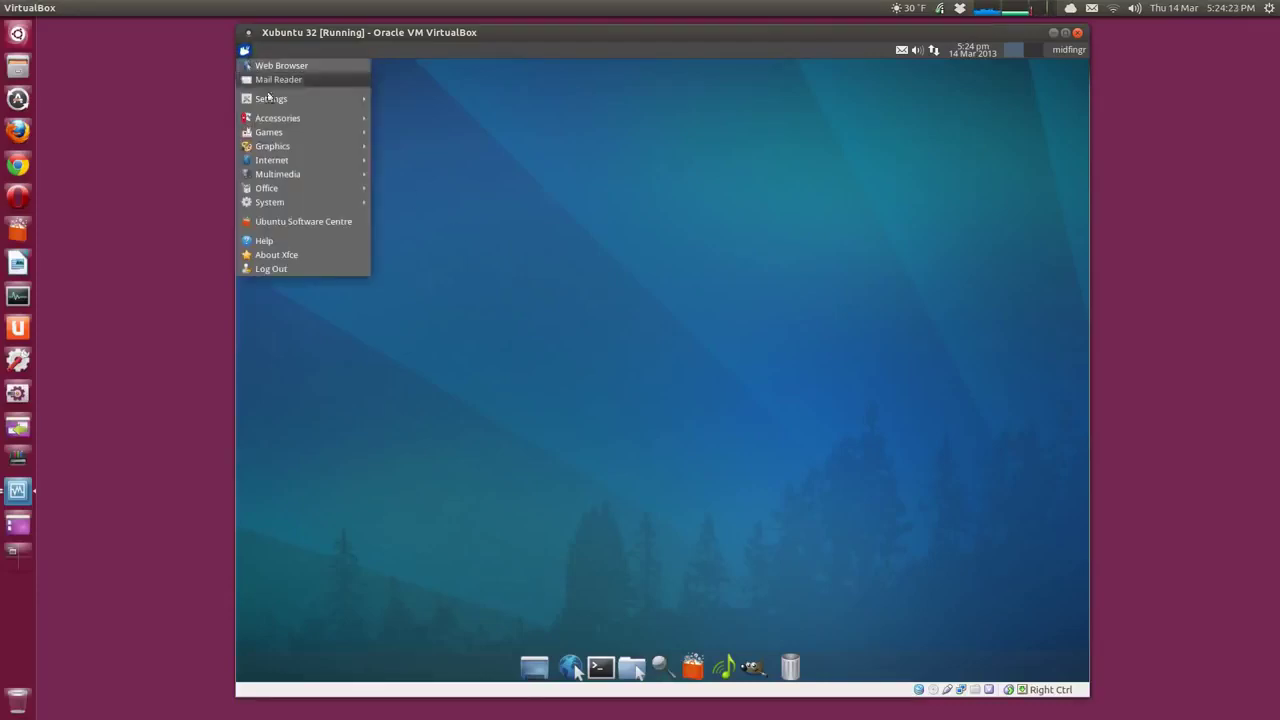
pyautogui.moveTo(305, 205)
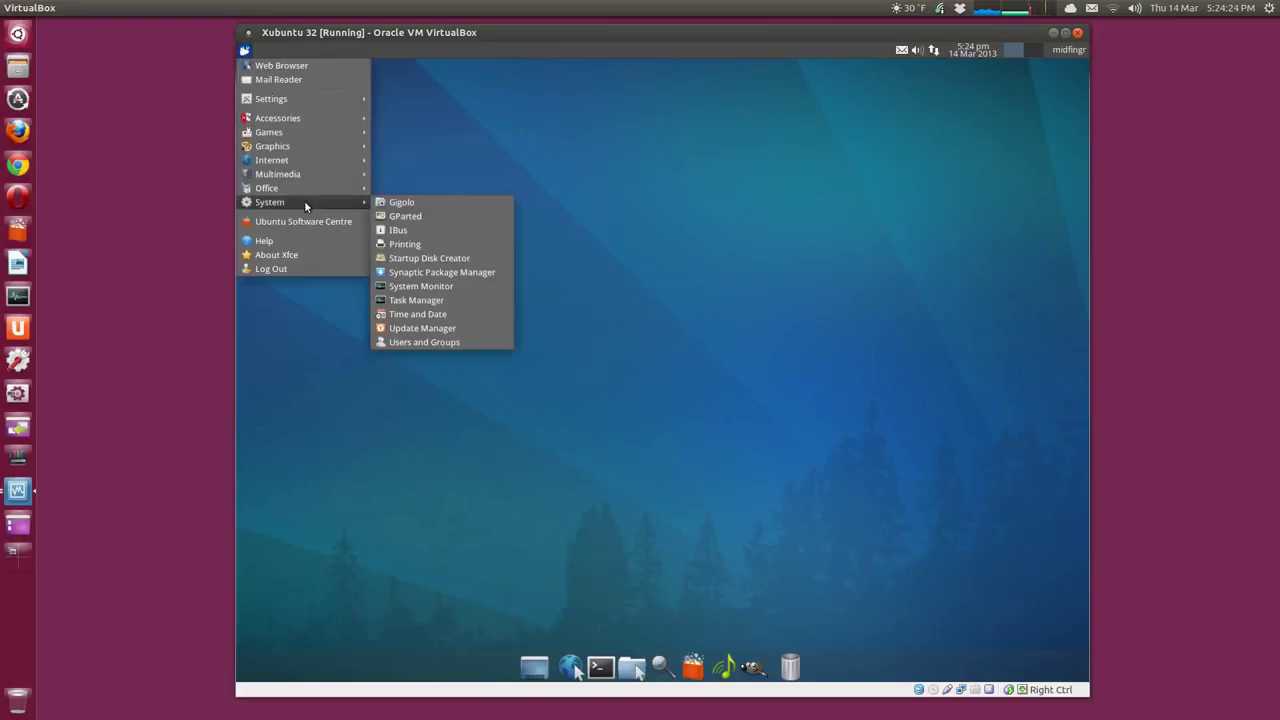
pyautogui.click(440, 288)
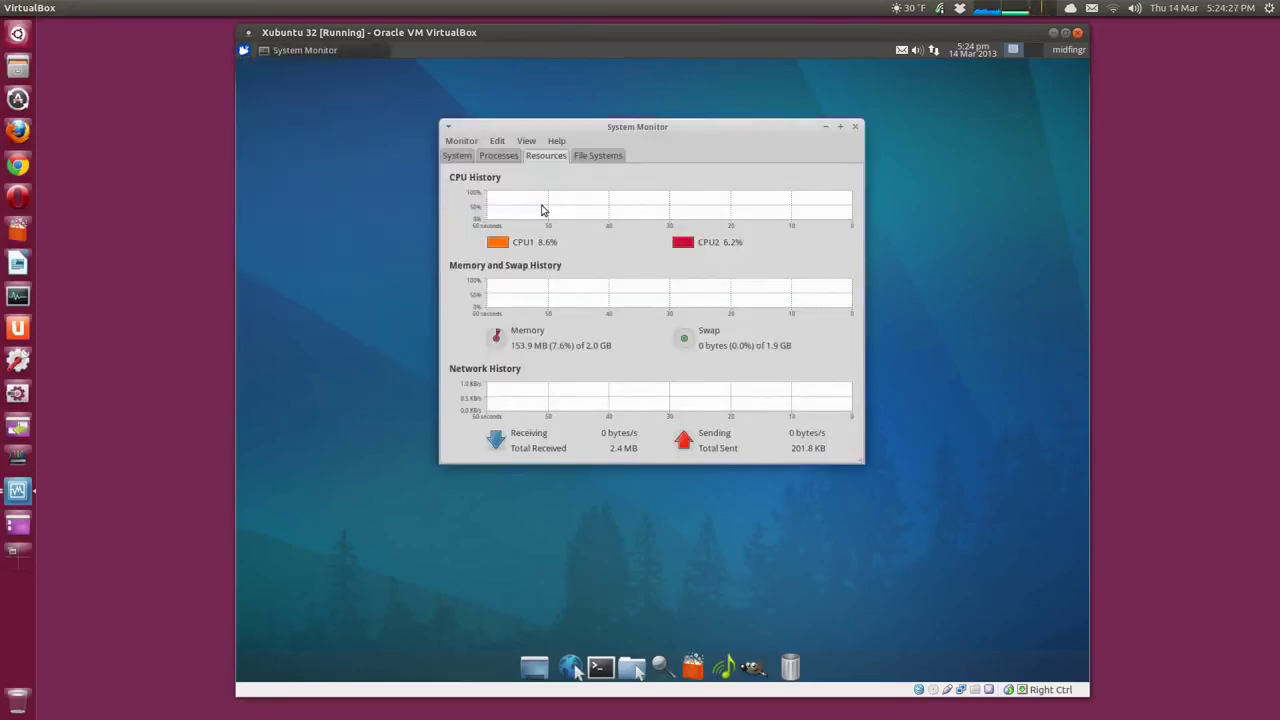
pyautogui.click(595, 157)
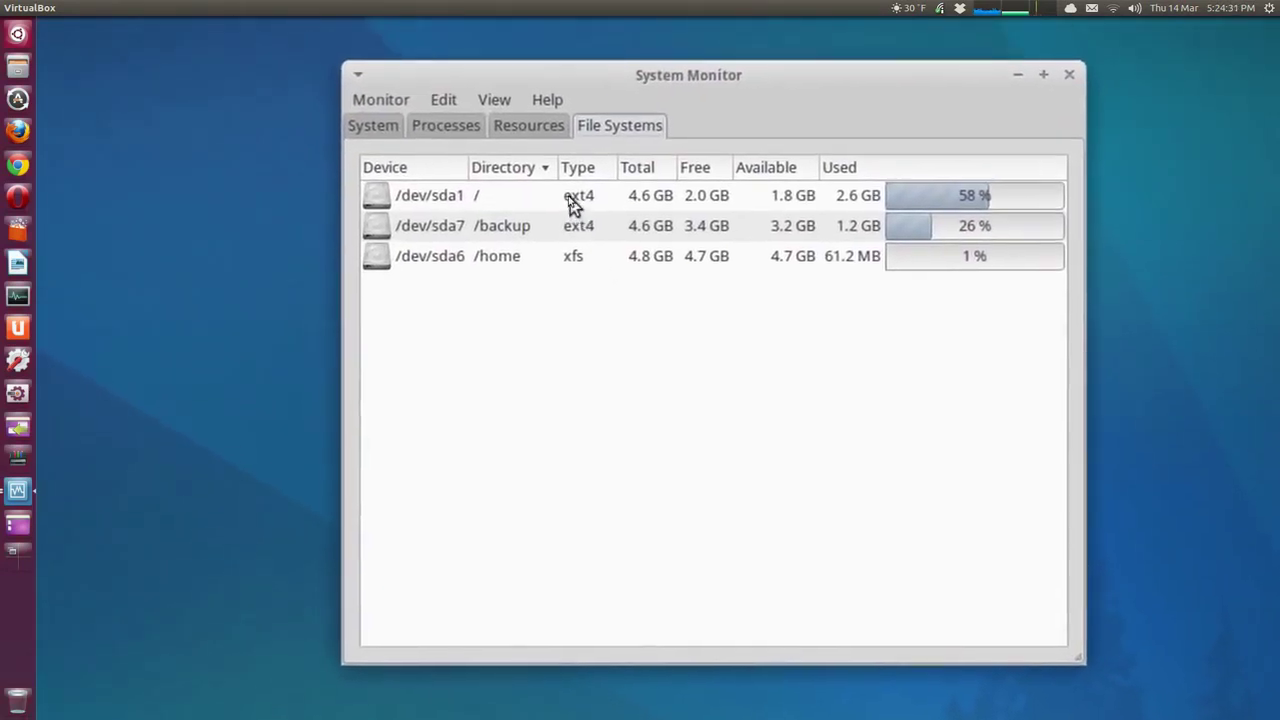
pyautogui.click(561, 216)
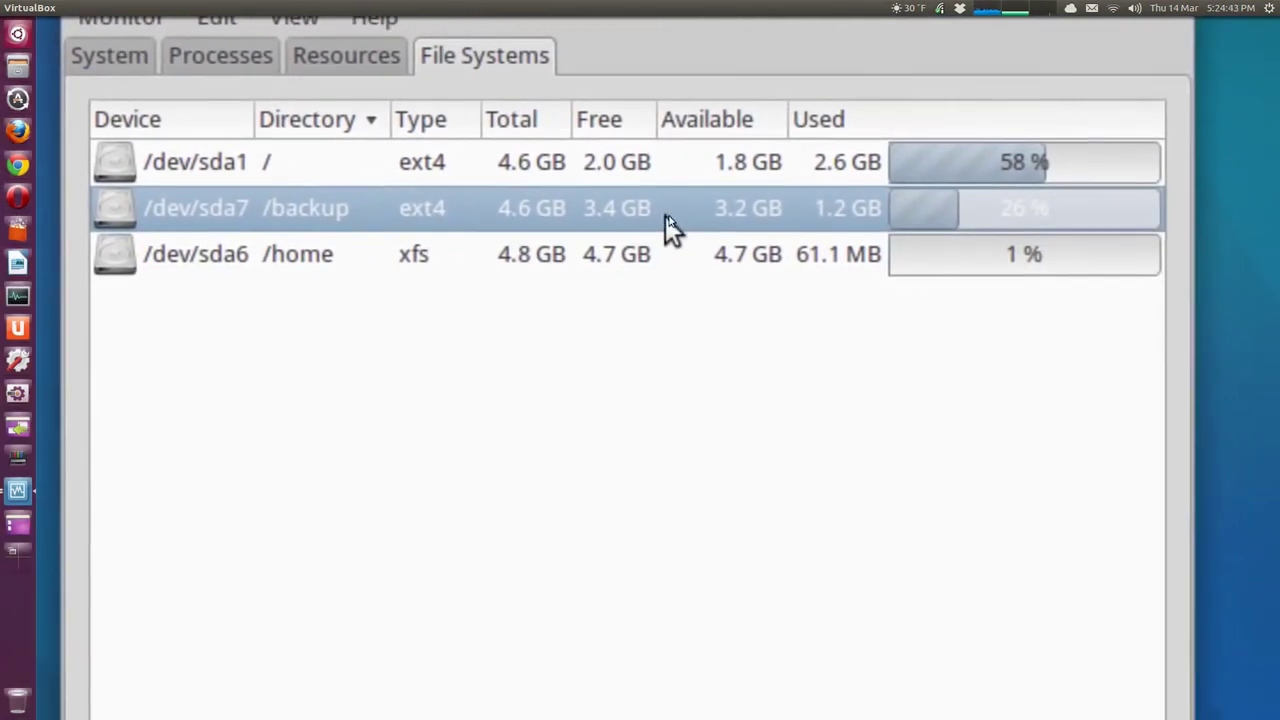
# Step: Examine the device names, file system types and space usage of the root, backup and home partitions, and close System Monitor
pyautogui.scroll(-3, 693, 228)
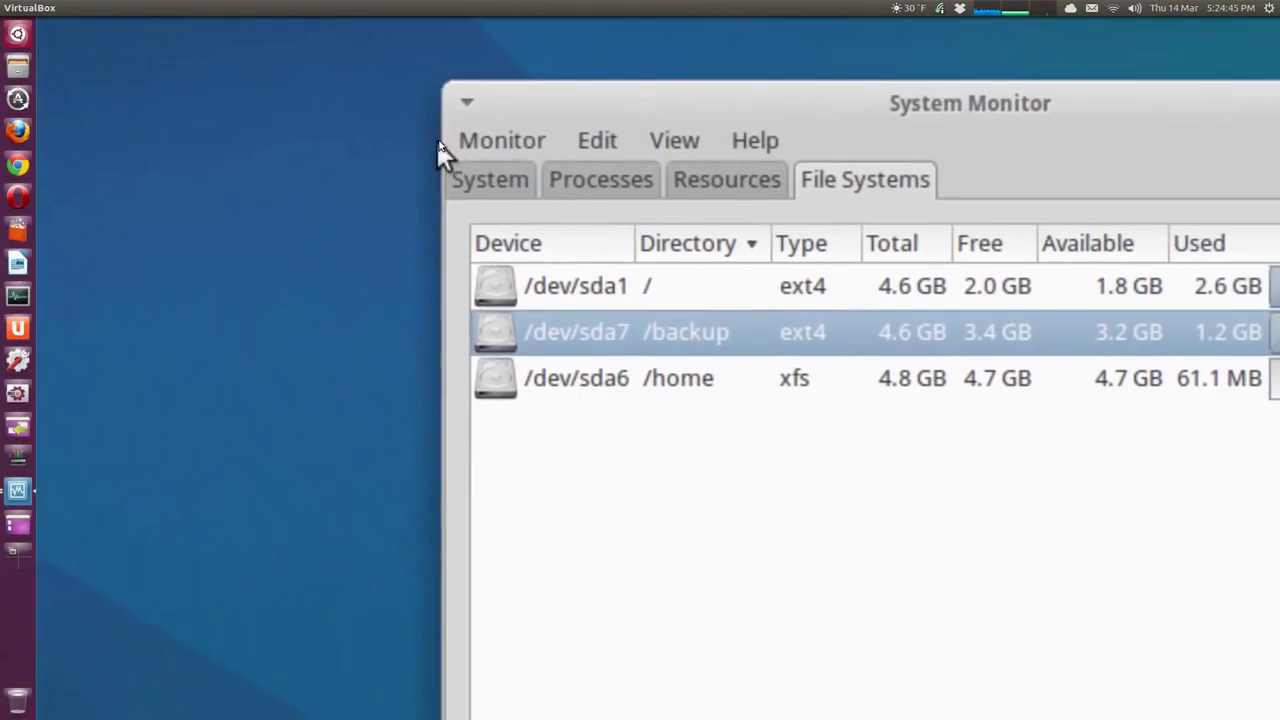
pyautogui.scroll(3, 457, 206)
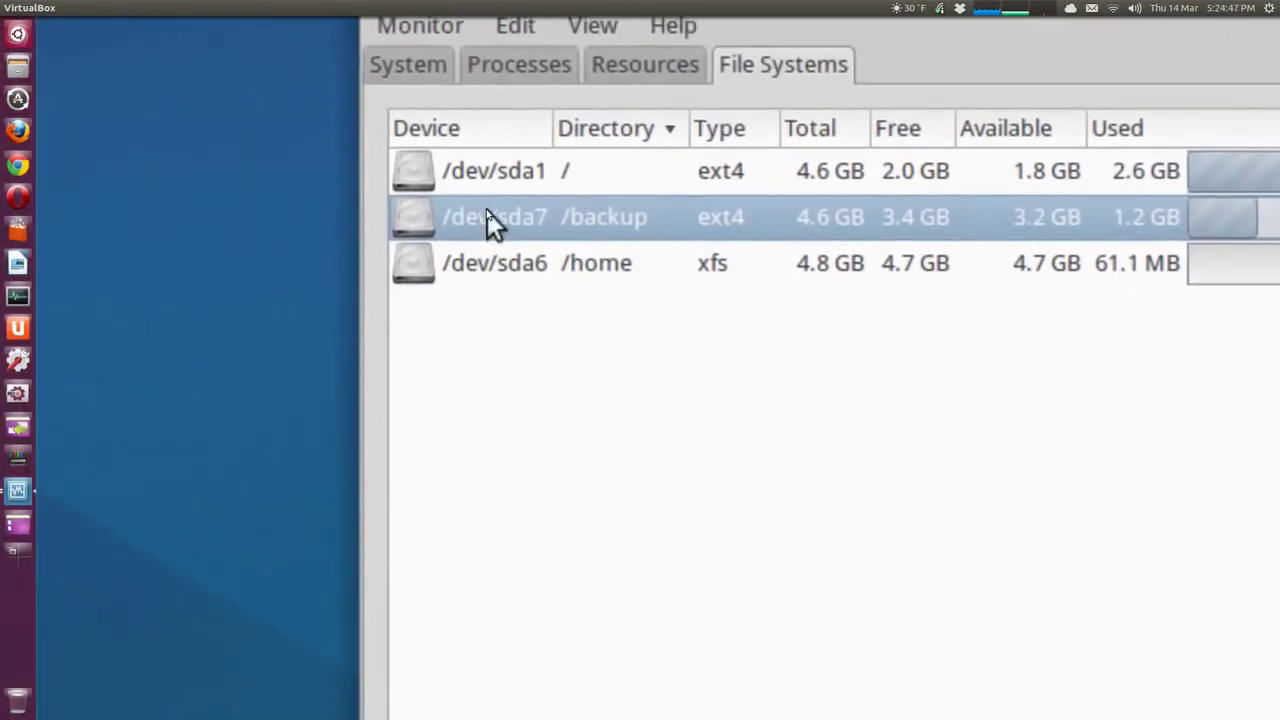
pyautogui.scroll(-3, 538, 208)
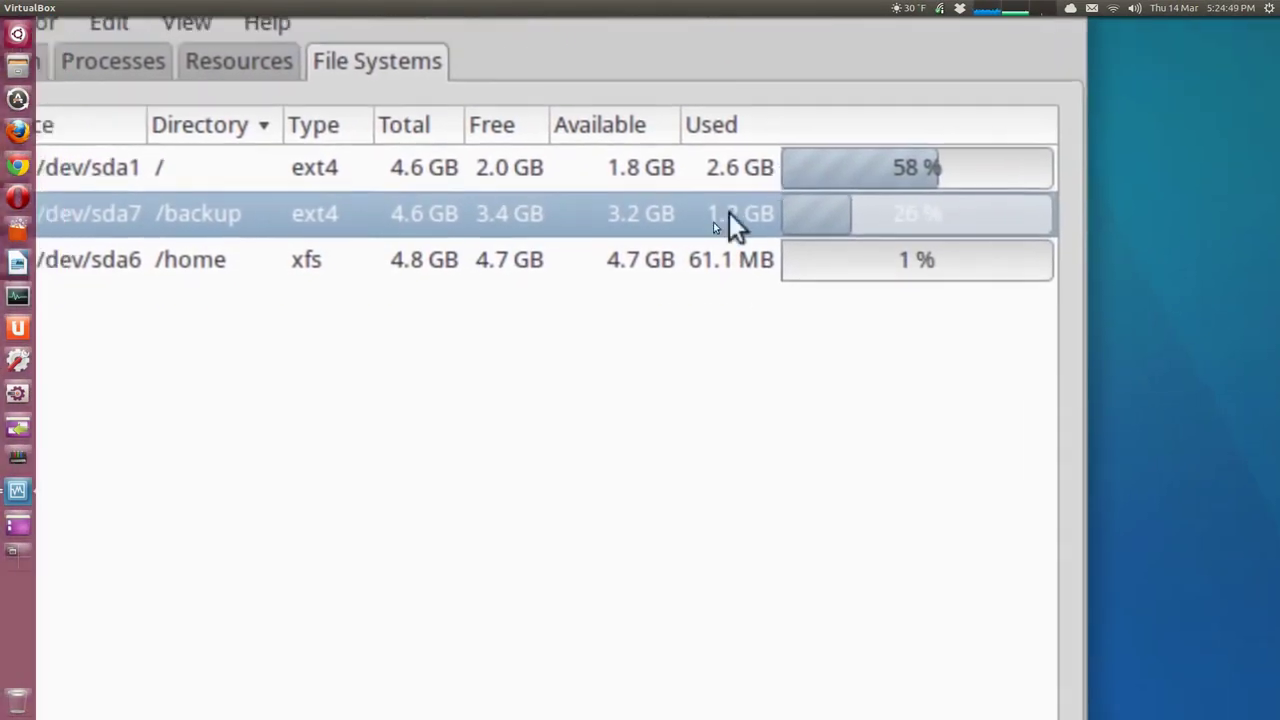
pyautogui.scroll(3, 734, 223)
pyautogui.scroll(-3, 590, 248)
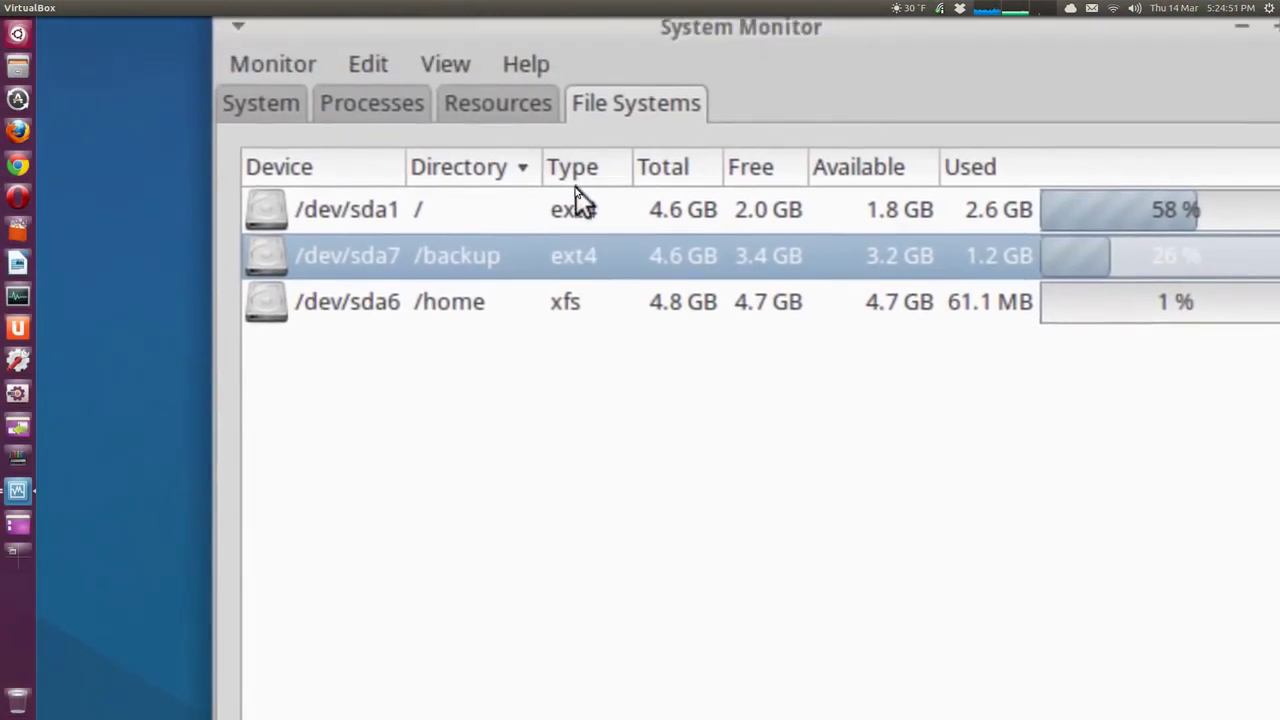
pyautogui.scroll(3, 580, 210)
pyautogui.scroll(-3, 585, 220)
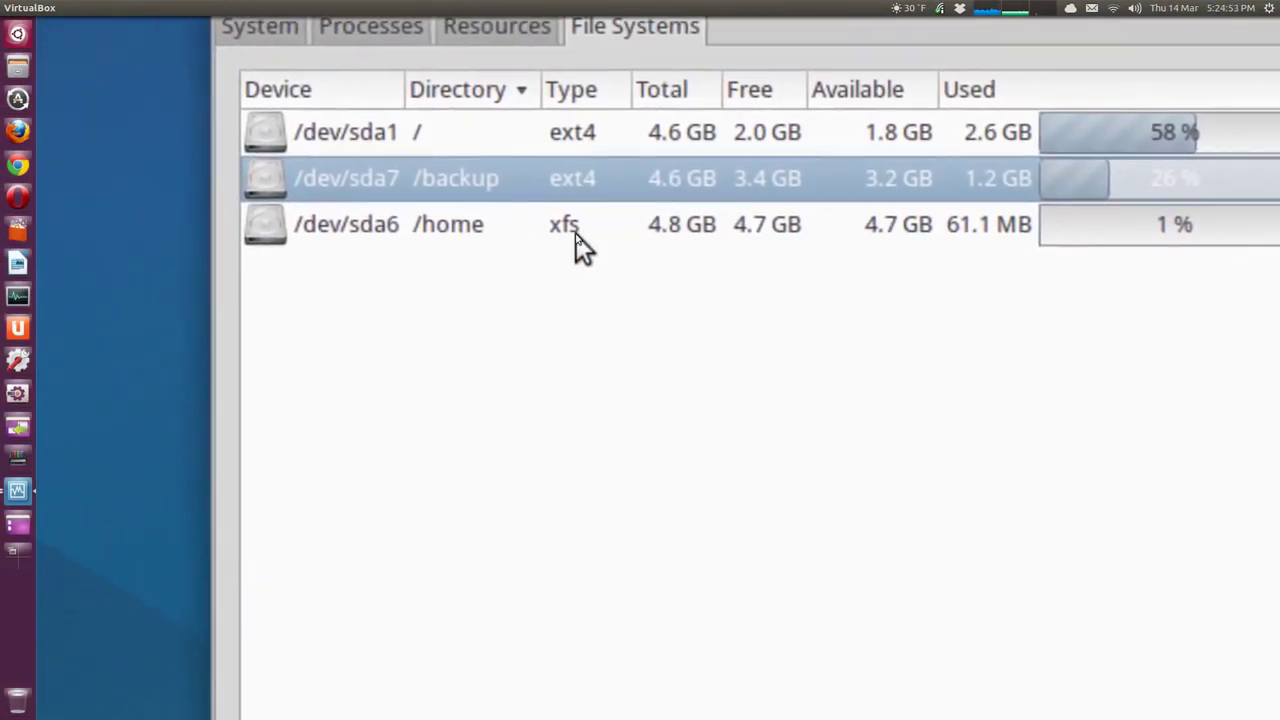
pyautogui.scroll(3, 594, 233)
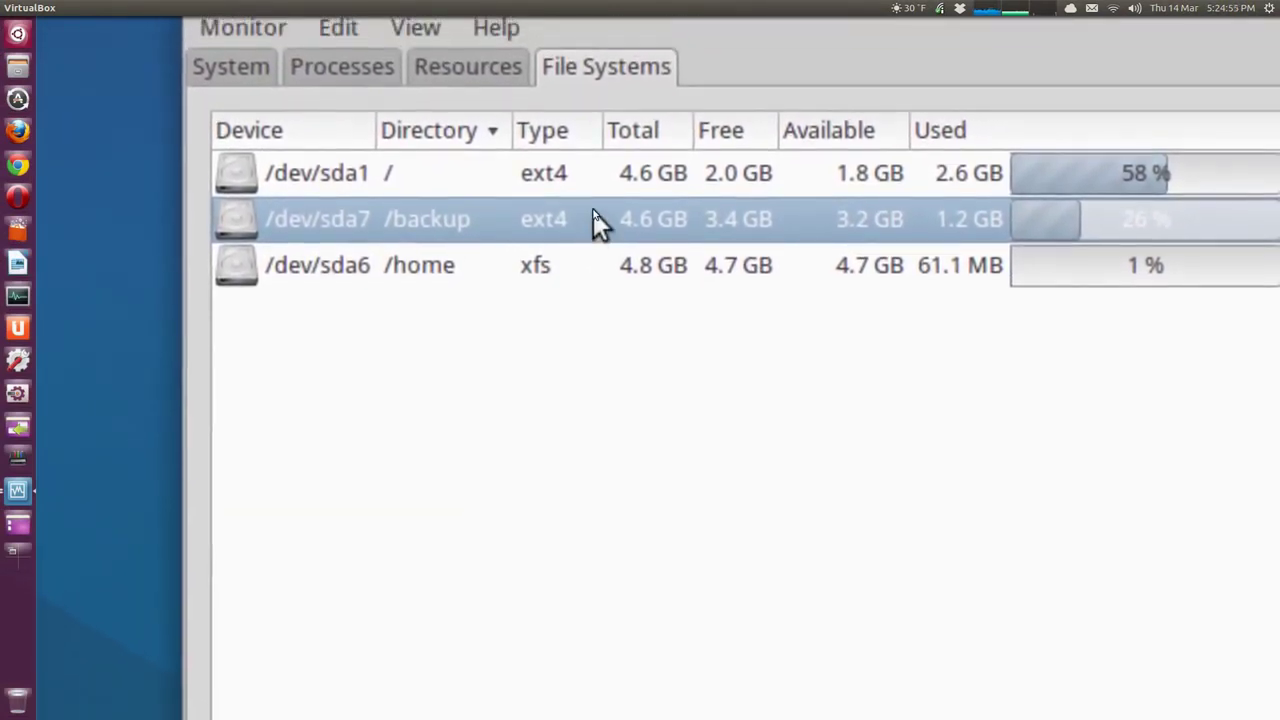
pyautogui.scroll(-3, 595, 209)
pyautogui.scroll(-3, 594, 216)
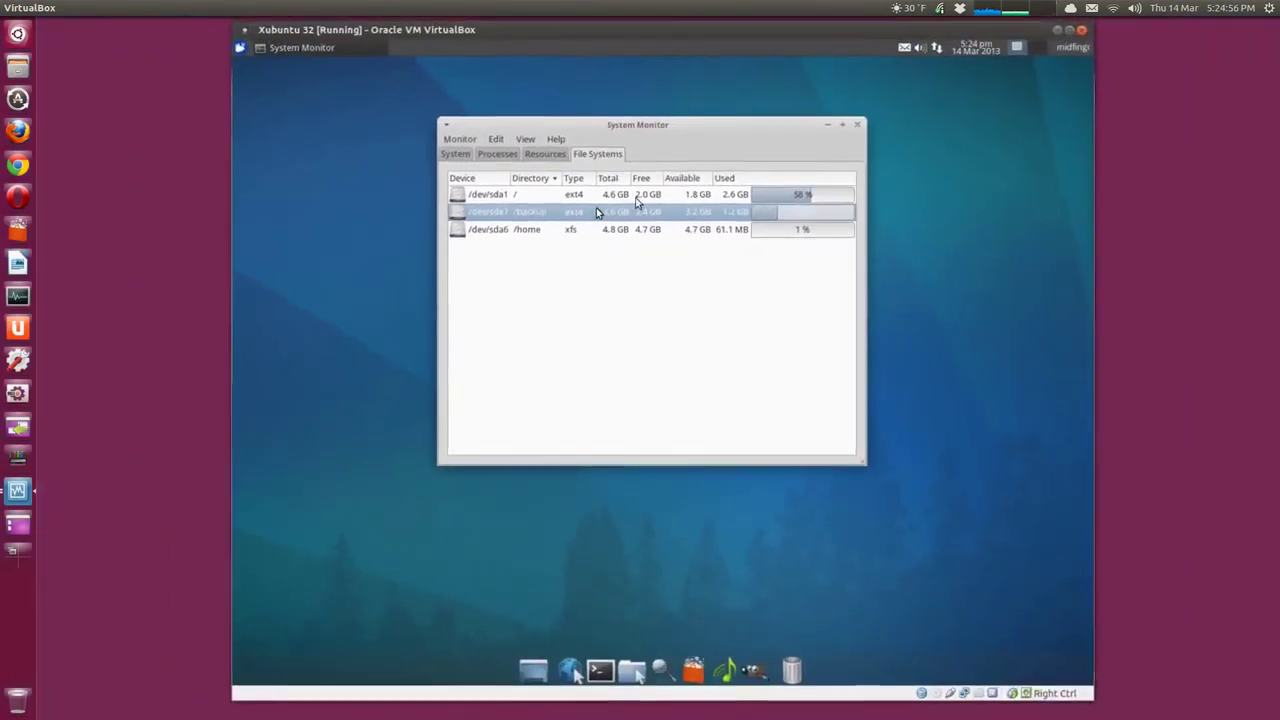
pyautogui.click(856, 127)
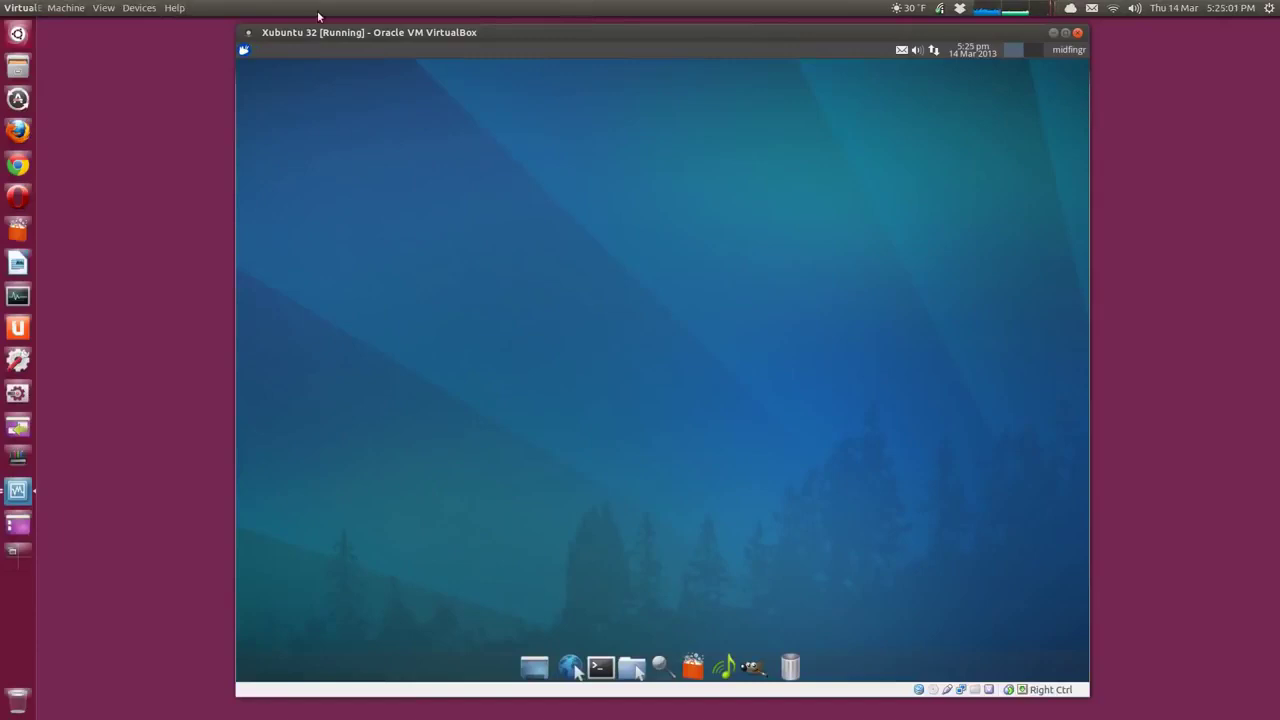
# Step: Insert clonezilla-live-20130226-quantal-i386.iso into the virtual CD/DVD drive, and dismiss the file manager window and mount notification
pyautogui.click(139, 7)
pyautogui.moveTo(214, 28)
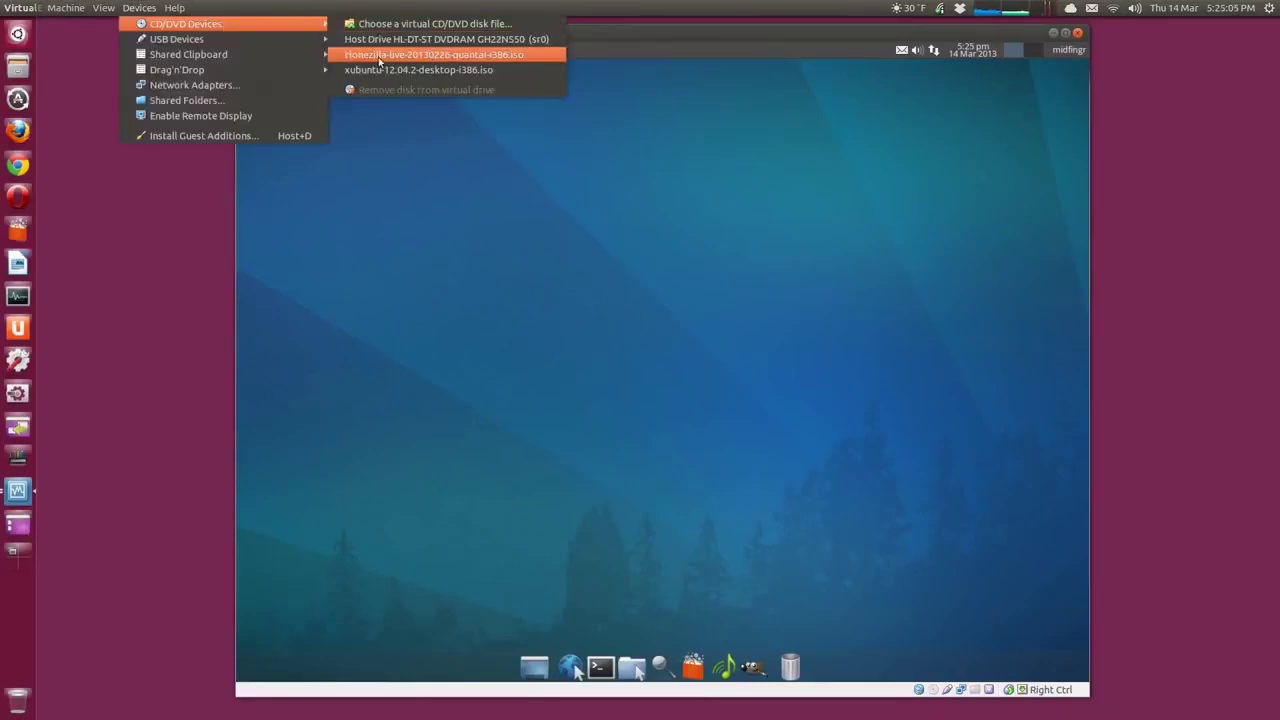
pyautogui.click(440, 56)
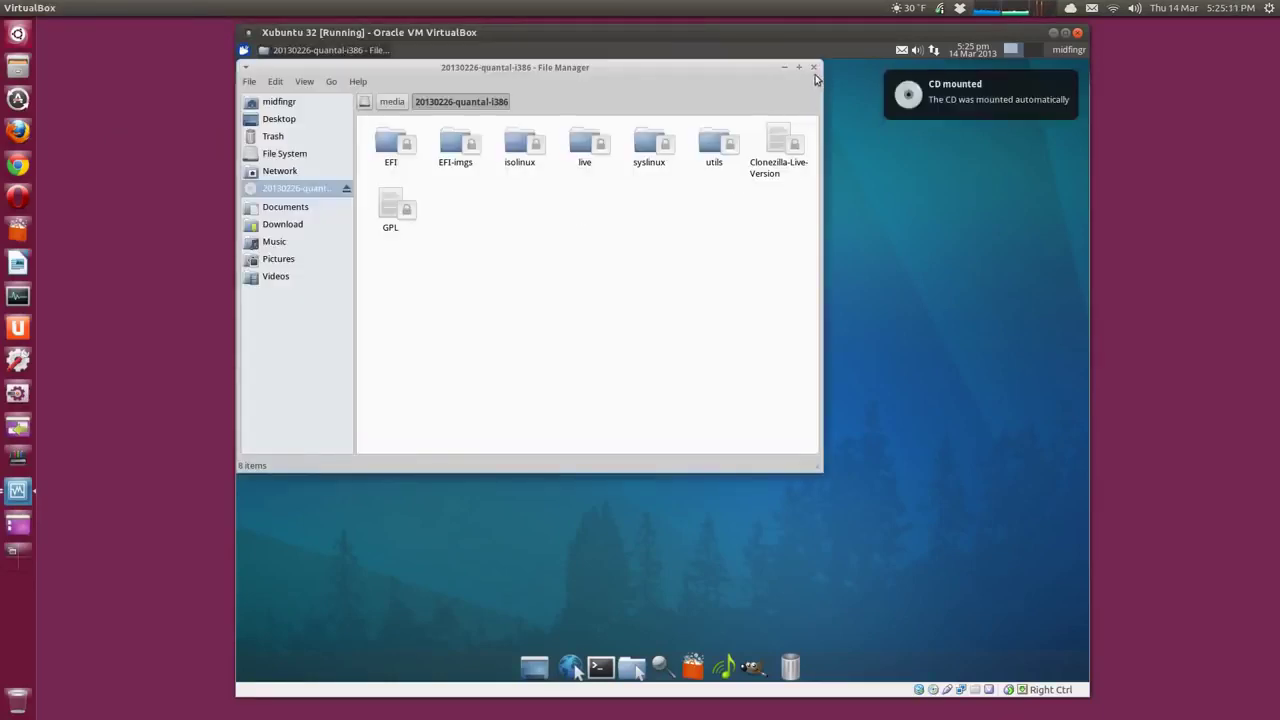
pyautogui.click(814, 69)
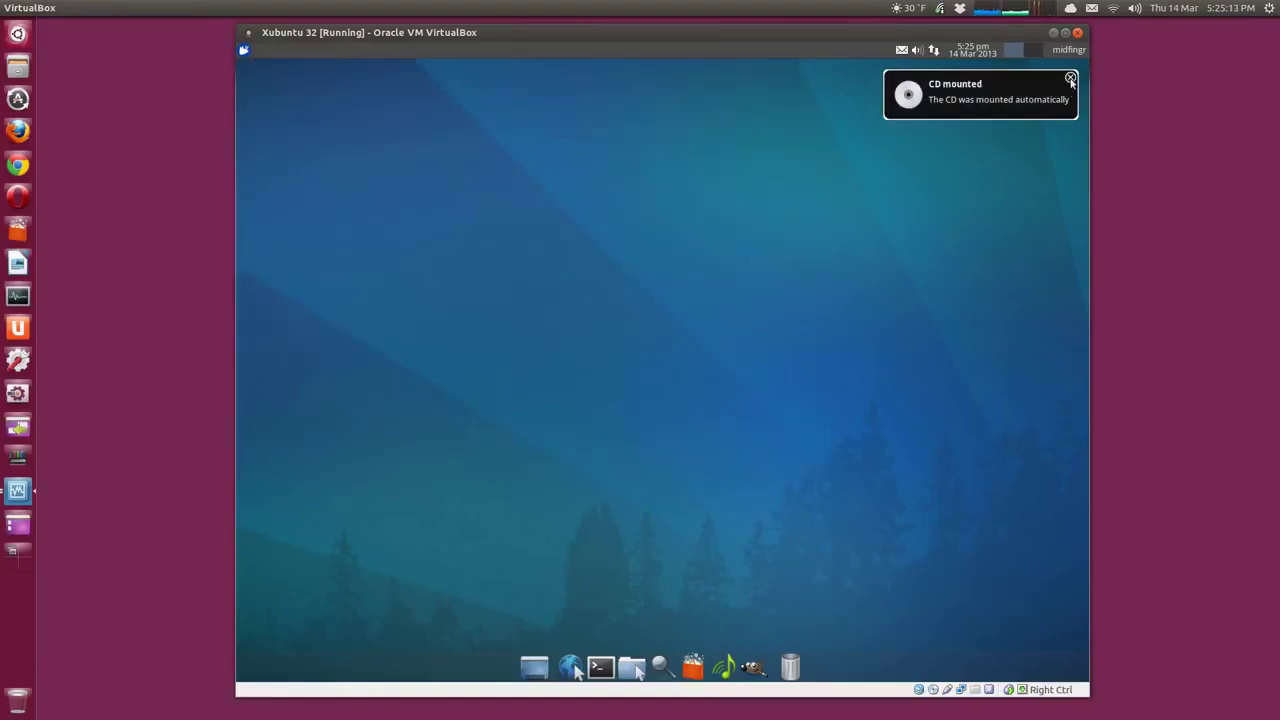
pyautogui.click(1070, 79)
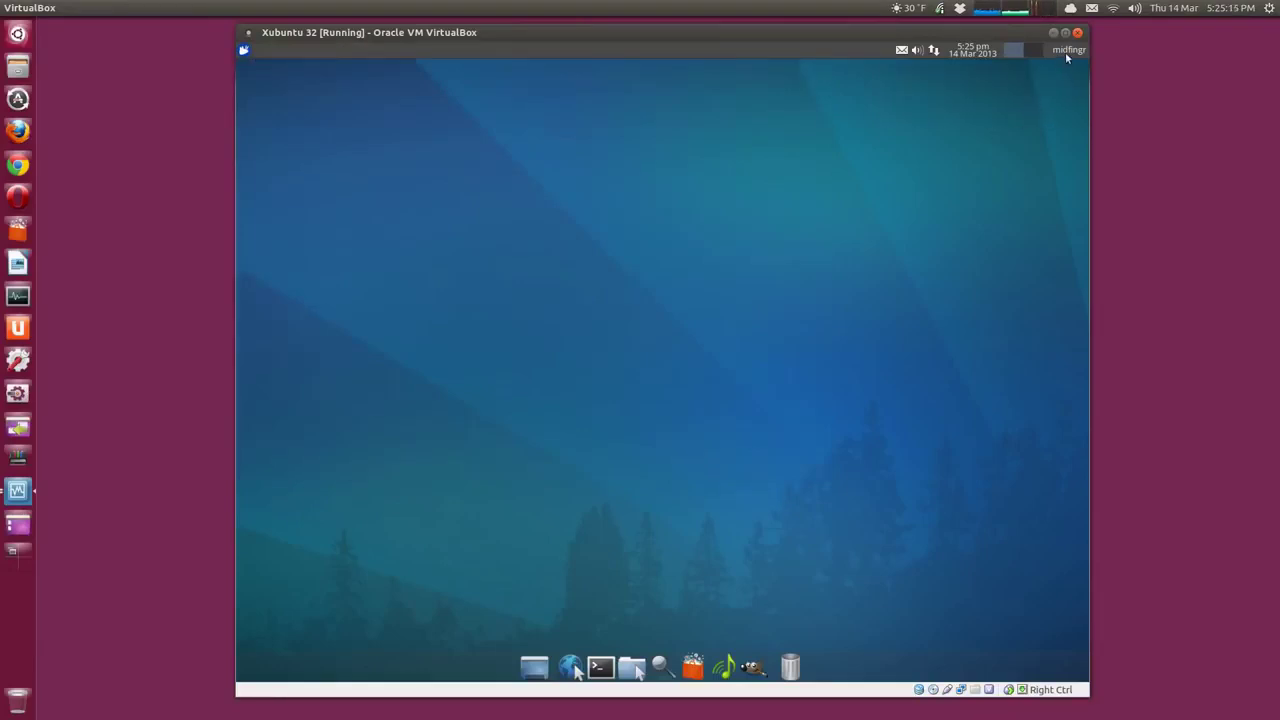
# Step: Restart the Xubuntu virtual machine to boot from the Clonezilla live disc
pyautogui.click(1066, 52)
pyautogui.click(1041, 116)
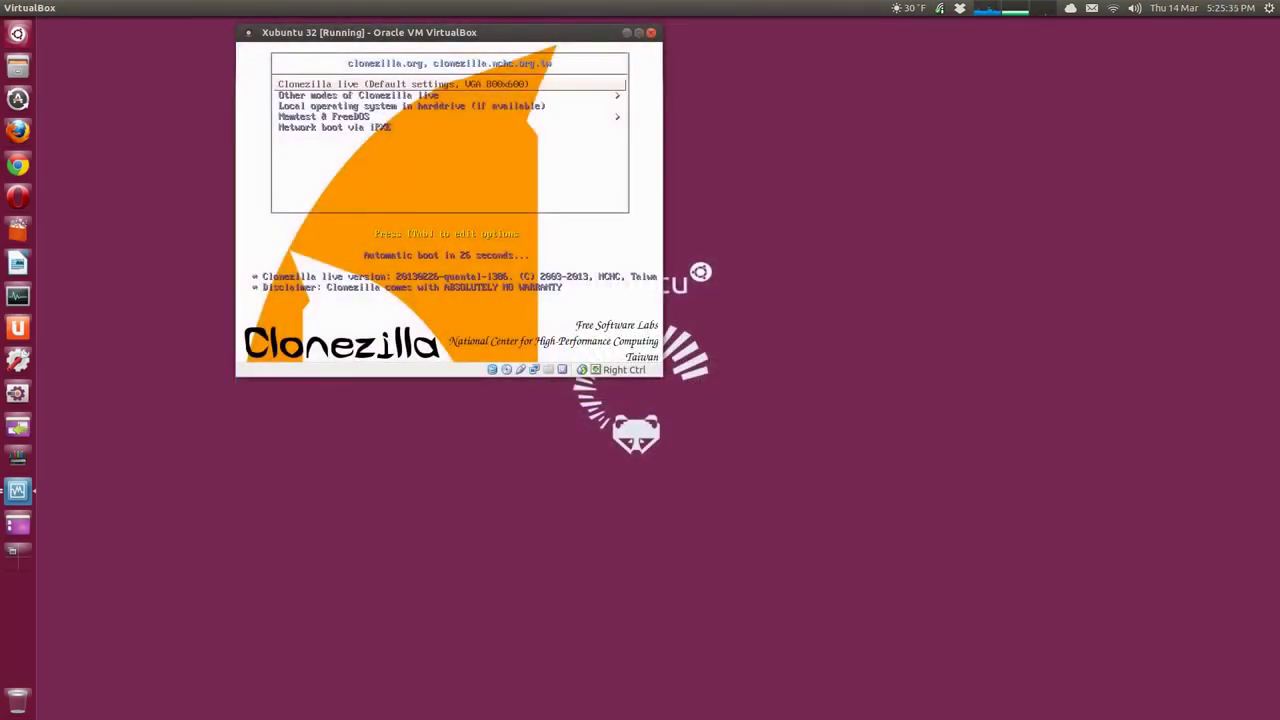
# Step: Boot Clonezilla live with the default VGA 800x600 settings and choose en_US.UTF-8 English as the language
pyautogui.press('Return')
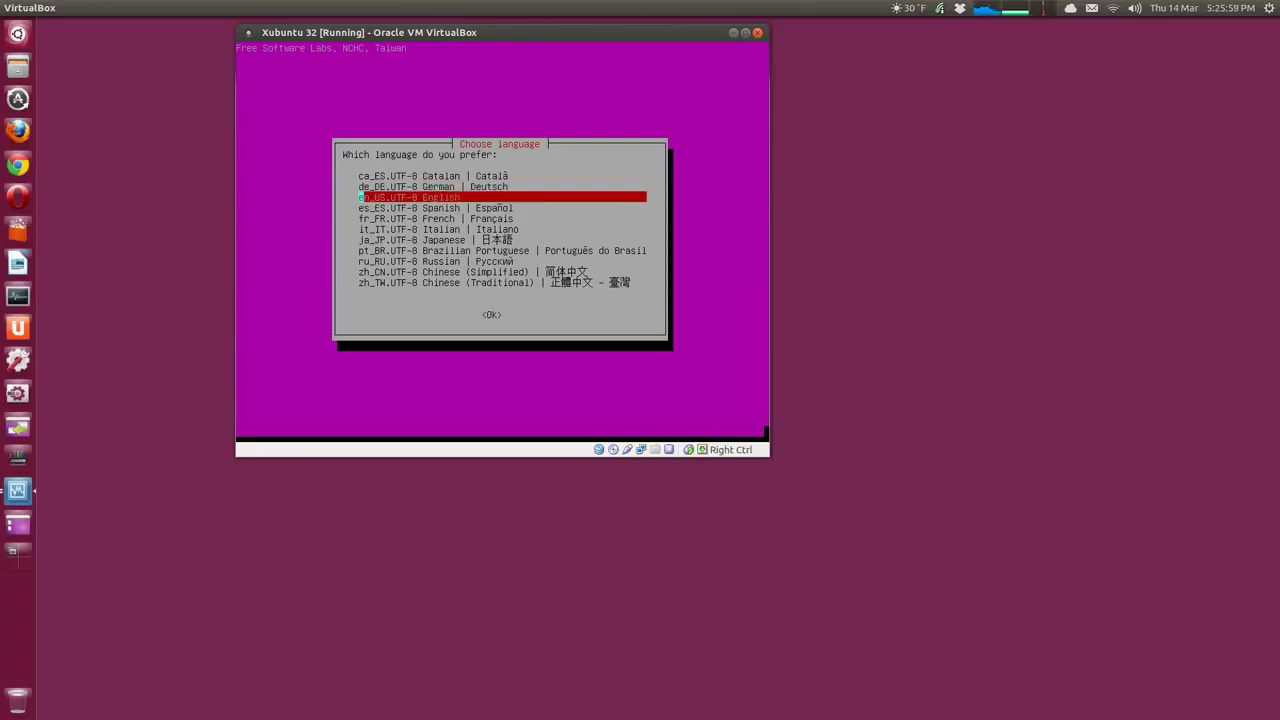
pyautogui.press('Return')
pyautogui.press('Return')
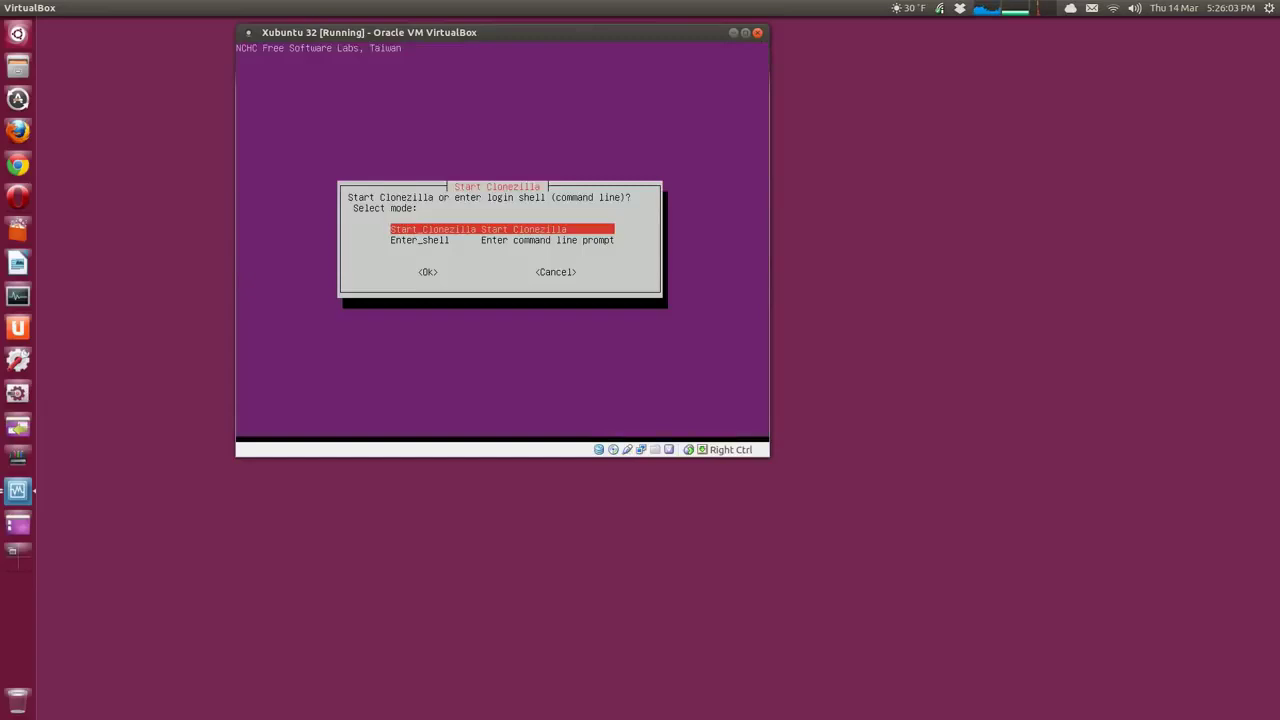
# Step: Start Clonezilla in device-image mode to work with disks or partitions using images
pyautogui.press('Return')
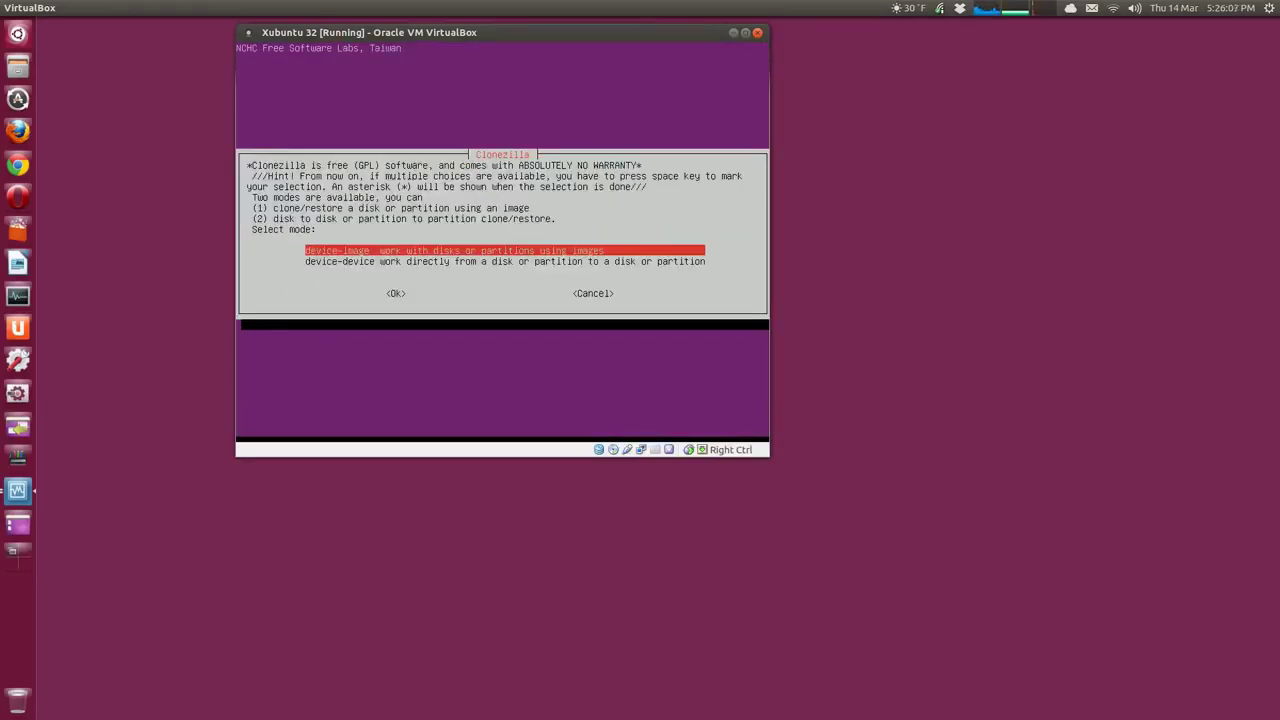
pyautogui.press('Return')
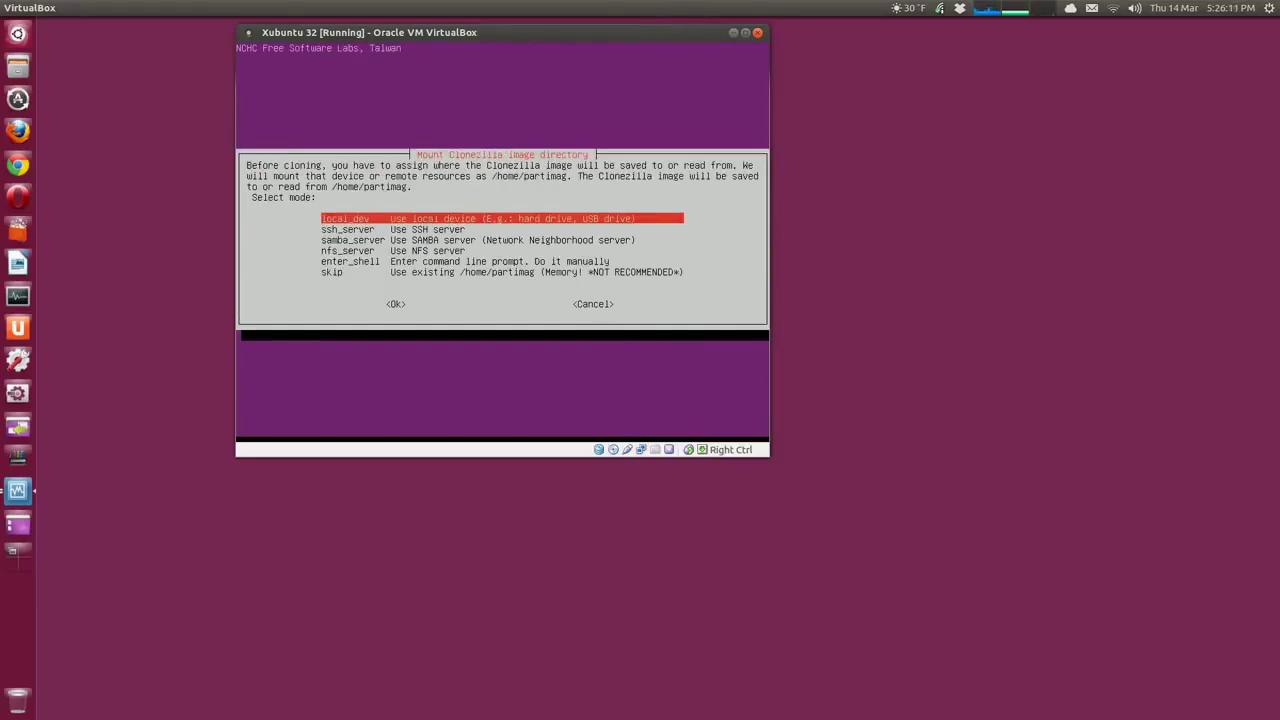
# Step: Examine the available image directory sources, from local device through SSH, SAMBA and NFS servers to the manual command line option
pyautogui.press('Down')
pyautogui.press('Down')
pyautogui.press('Down')
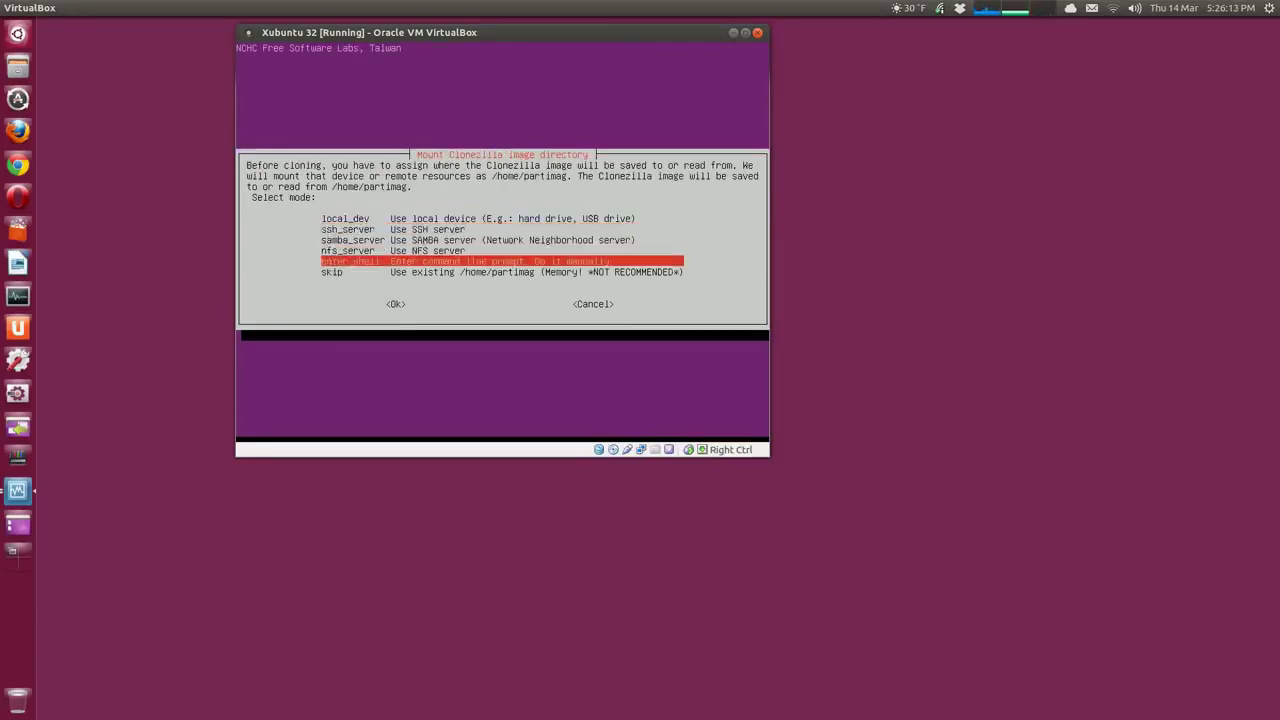
pyautogui.press('Up')
pyautogui.press('Up')
pyautogui.press('Up')
pyautogui.press('Down')
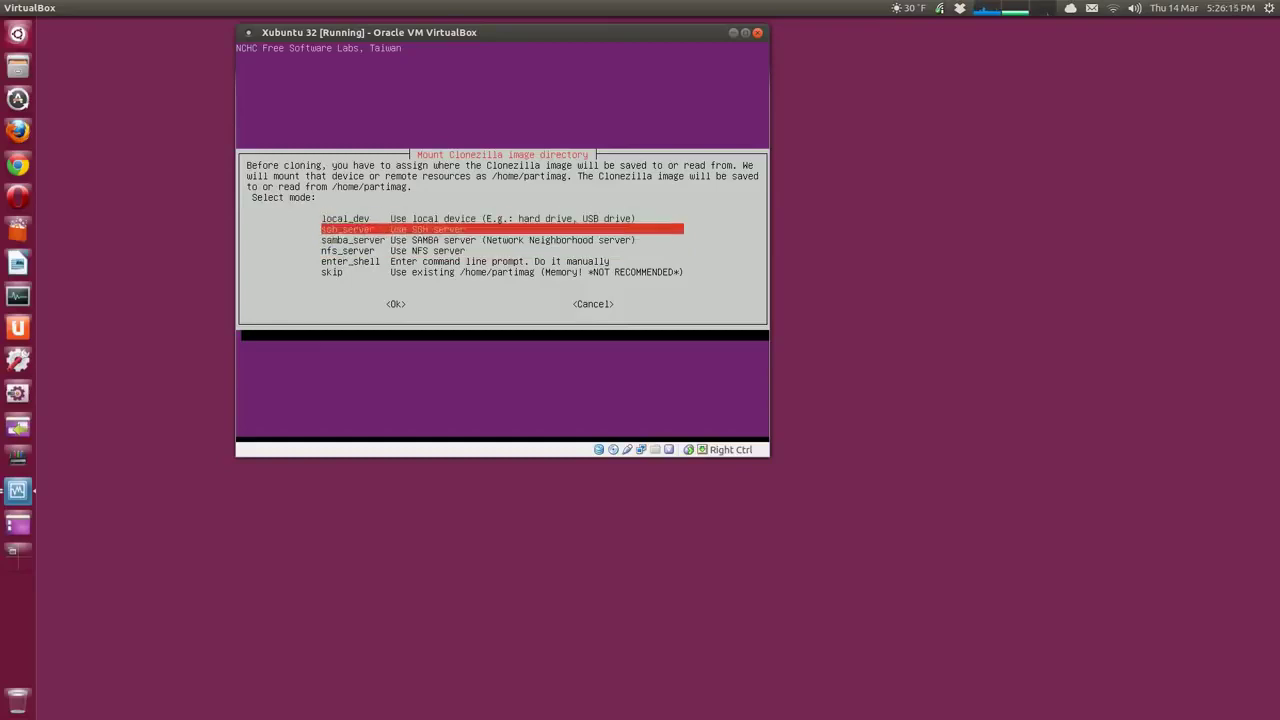
pyautogui.press('Up')
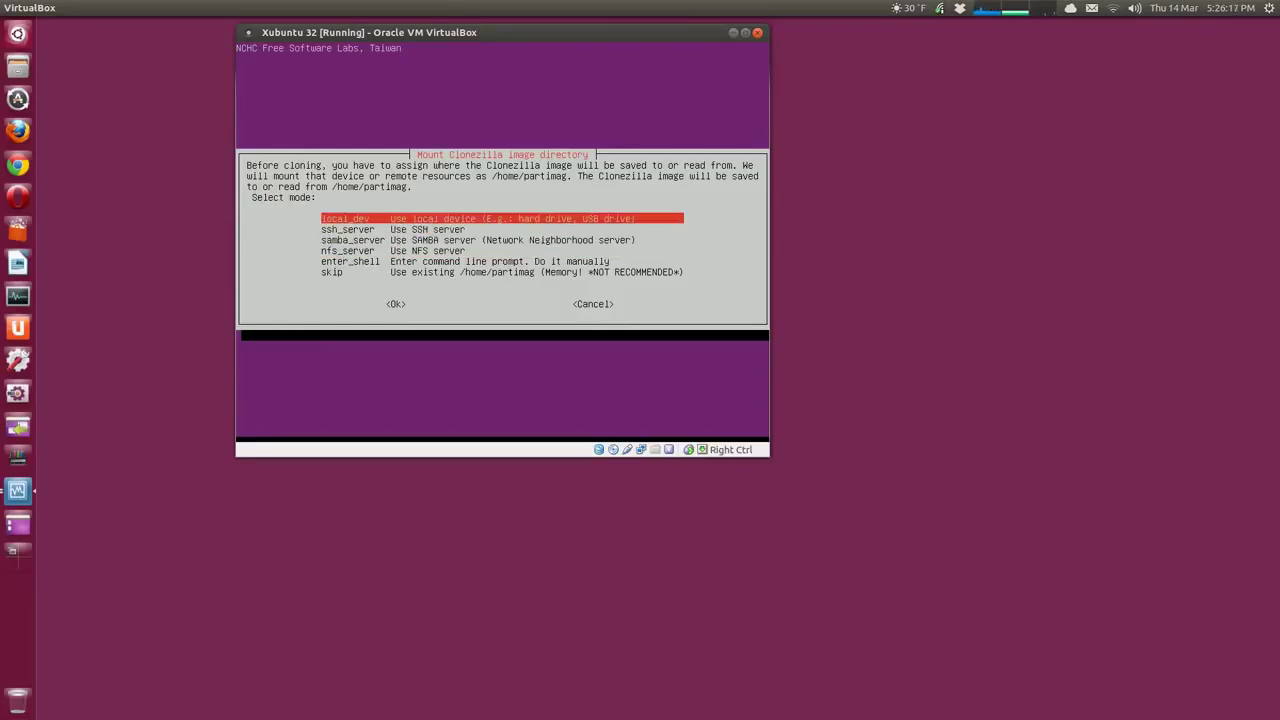
pyautogui.press('Down')
pyautogui.press('Down')
pyautogui.press('Down')
pyautogui.press('Down')
pyautogui.press('Up')
pyautogui.press('Up')
pyautogui.press('Up')
pyautogui.press('Up')
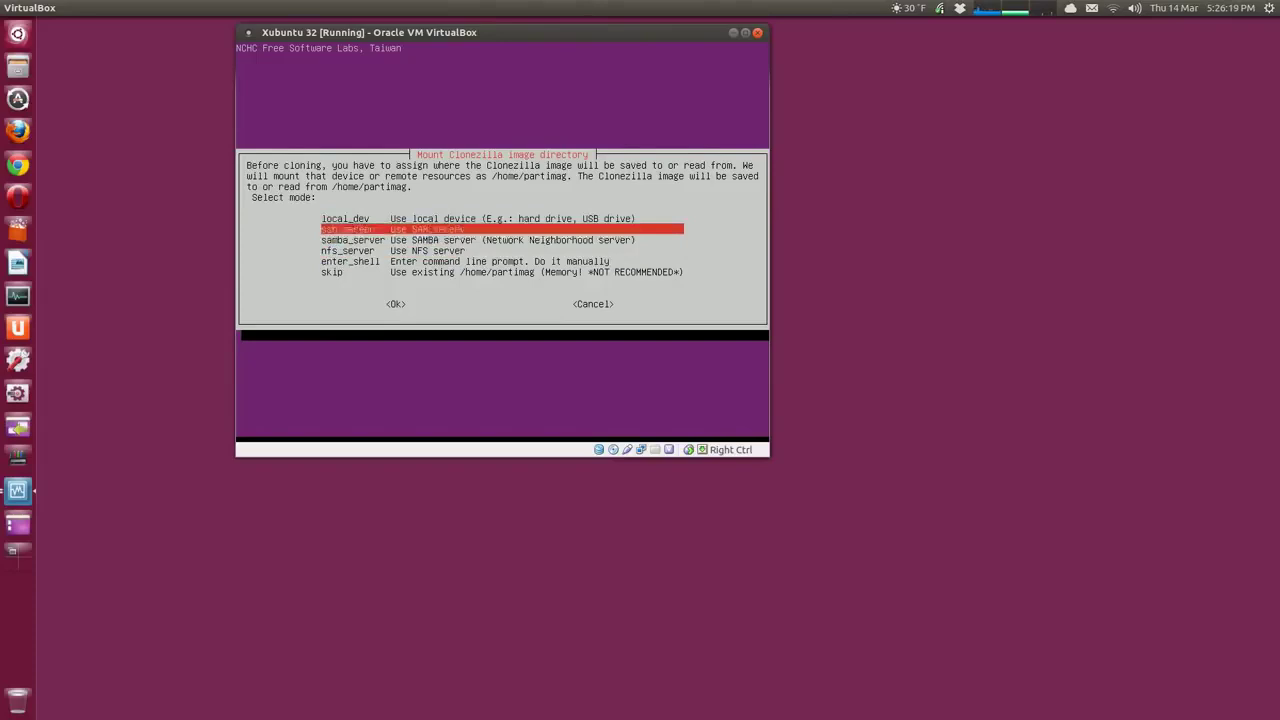
# Step: Mount the local device partition sda7 as the Clonezilla image repository, using its top directory for the images
pyautogui.press('Return')
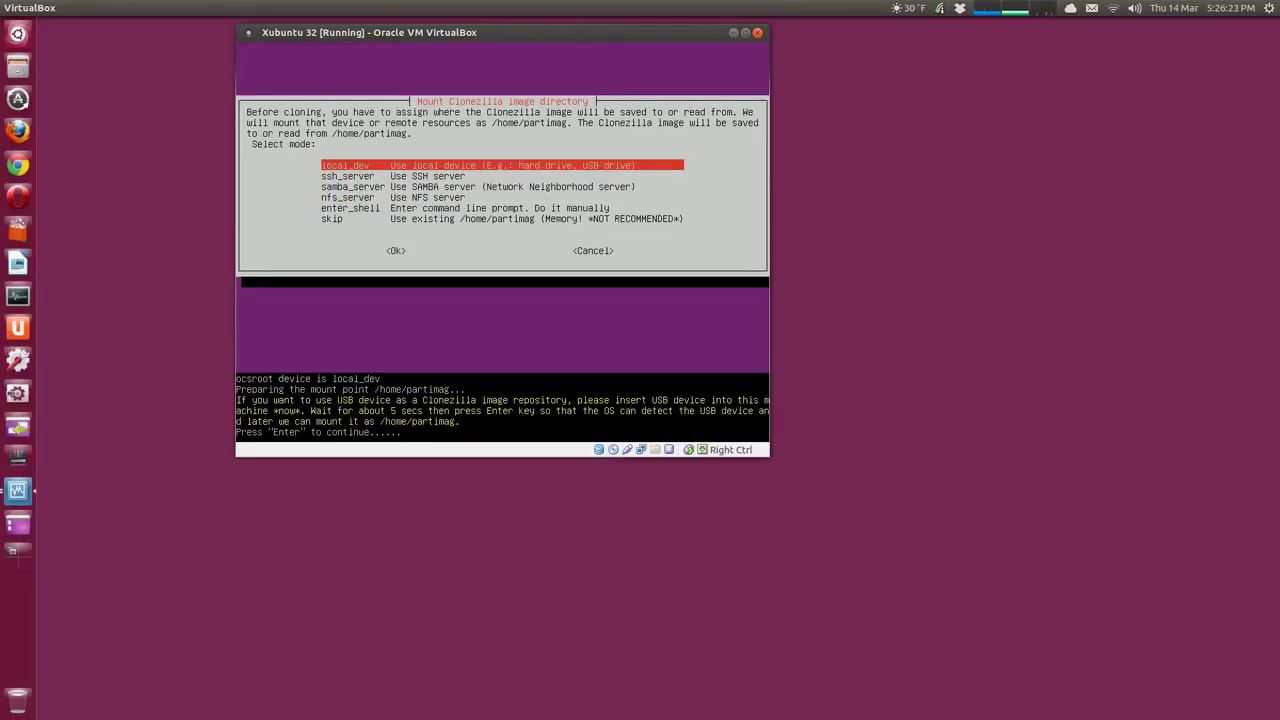
pyautogui.press('Return')
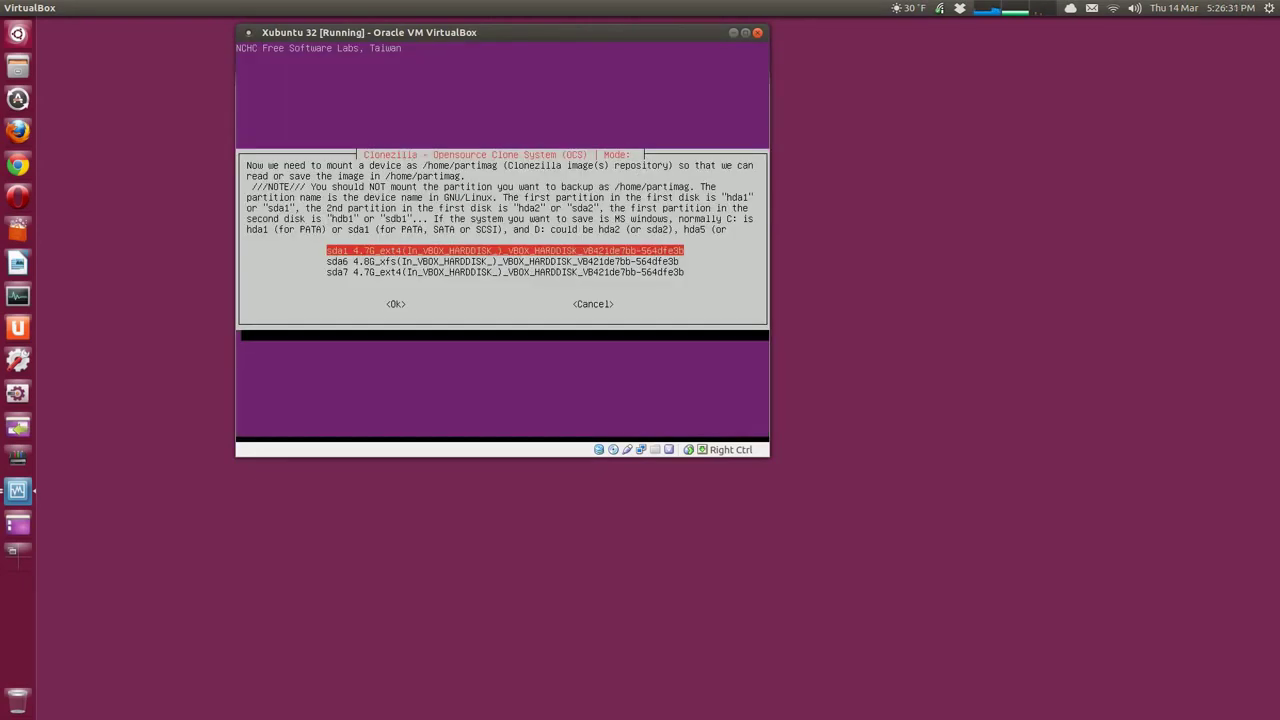
pyautogui.press('Down')
pyautogui.press('Down')
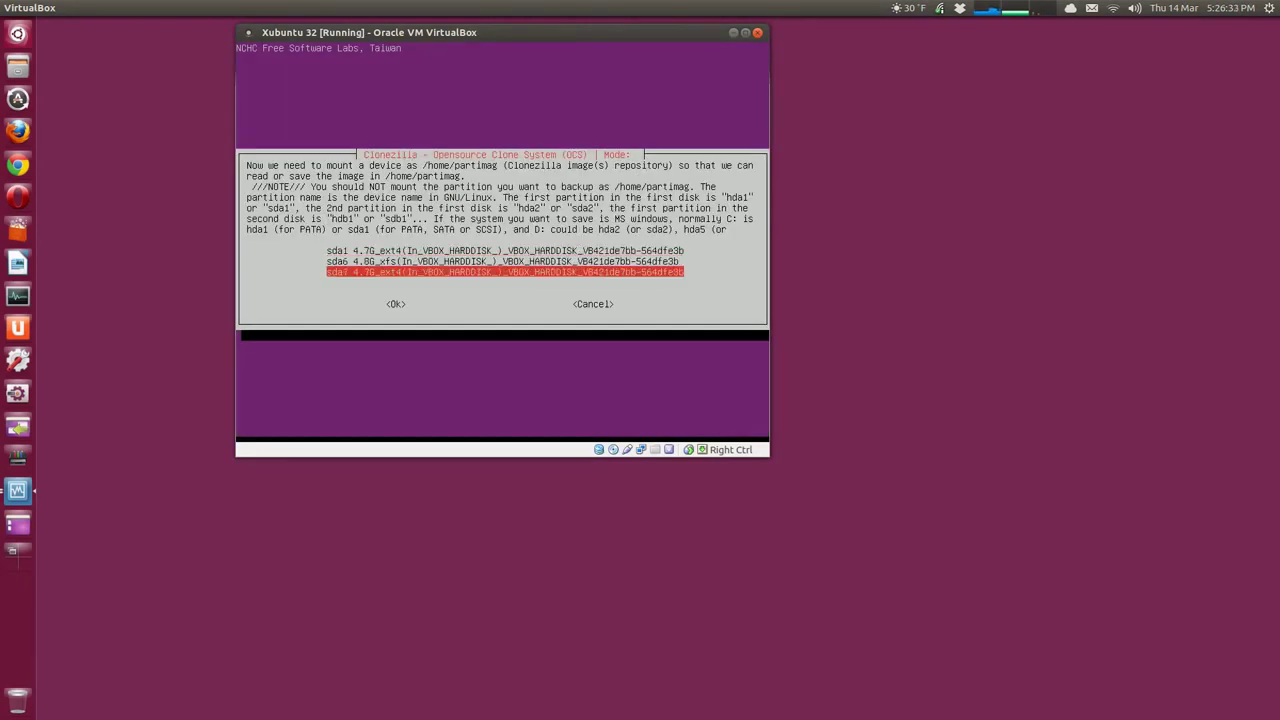
pyautogui.scroll(3, 352, 96)
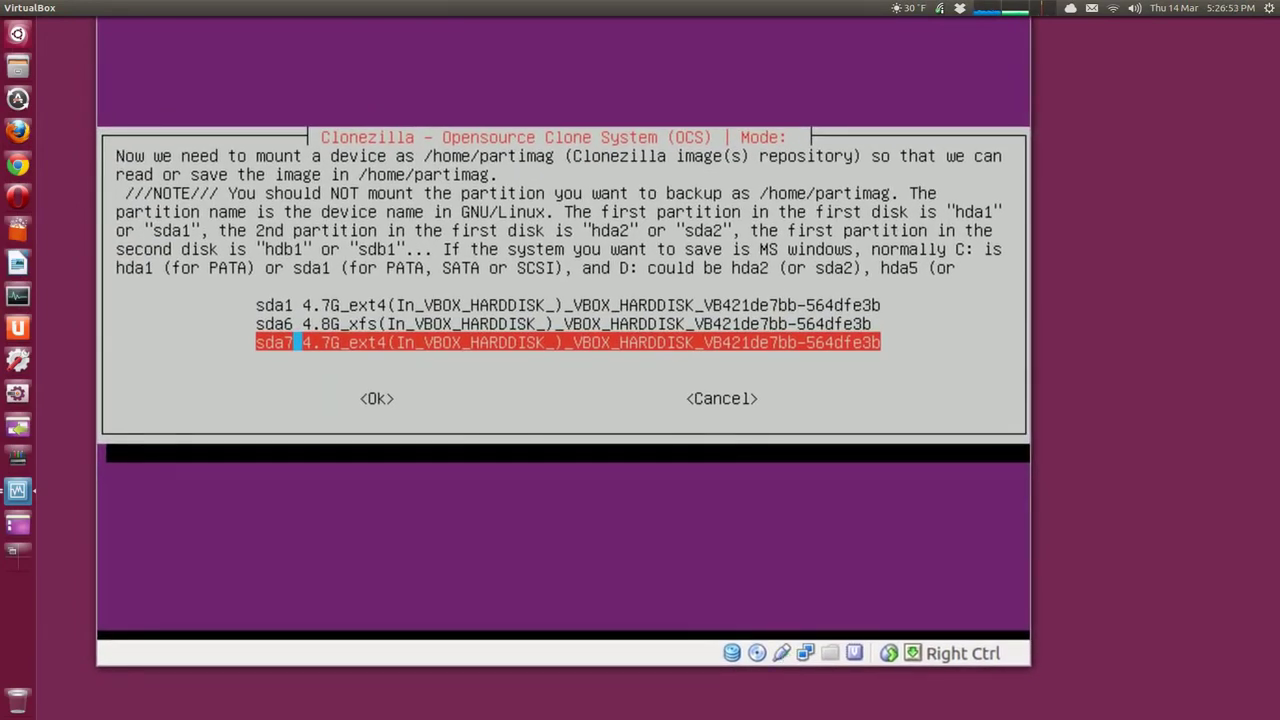
pyautogui.scroll(-3, 297, 342)
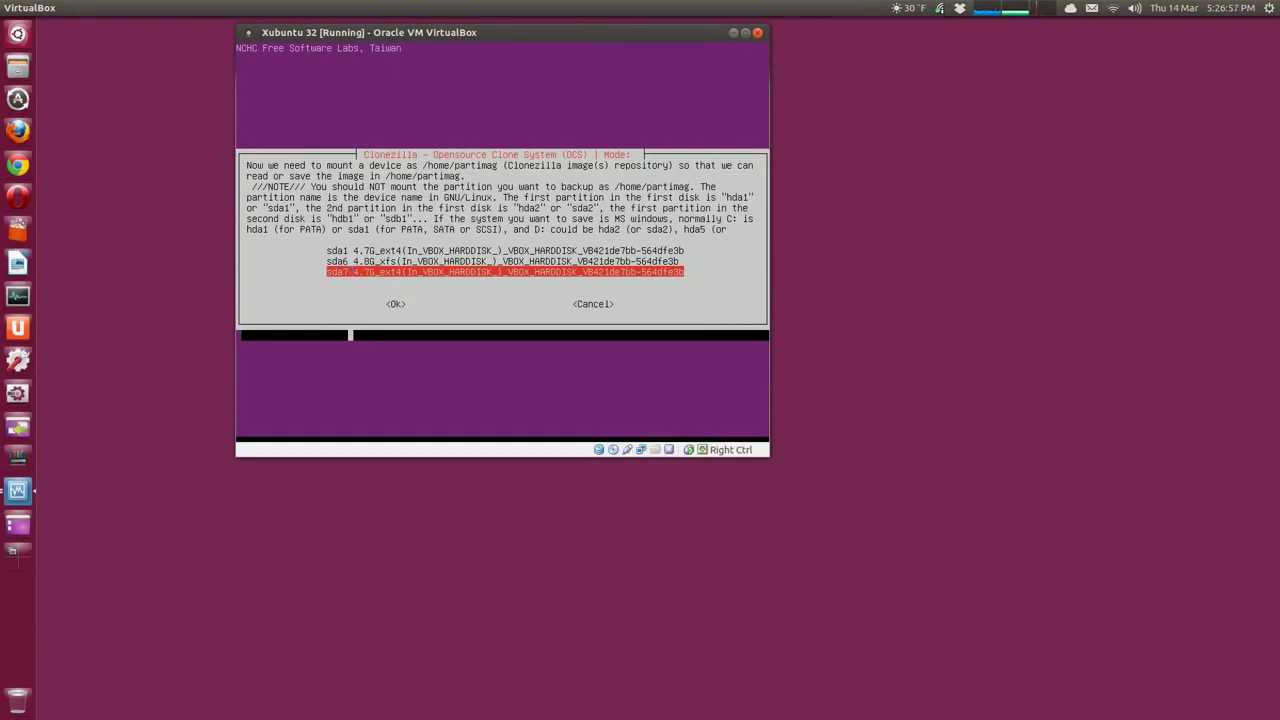
pyautogui.press('Return')
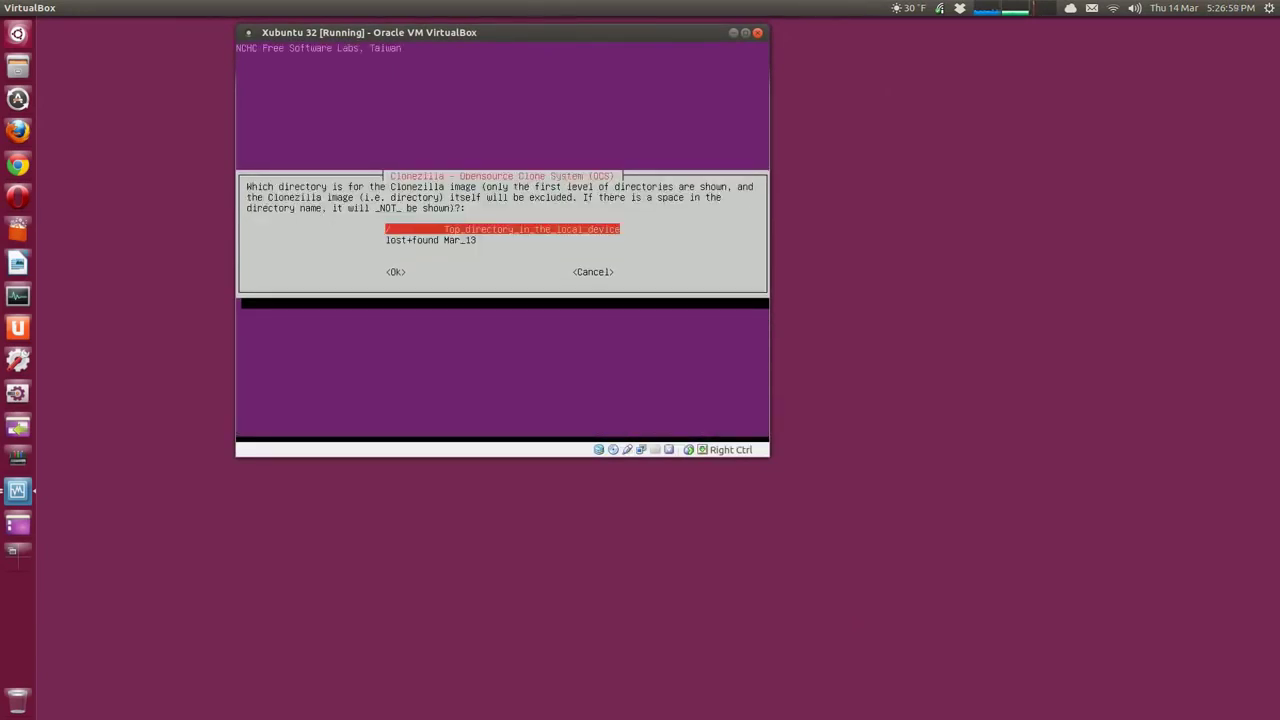
pyautogui.press('Return')
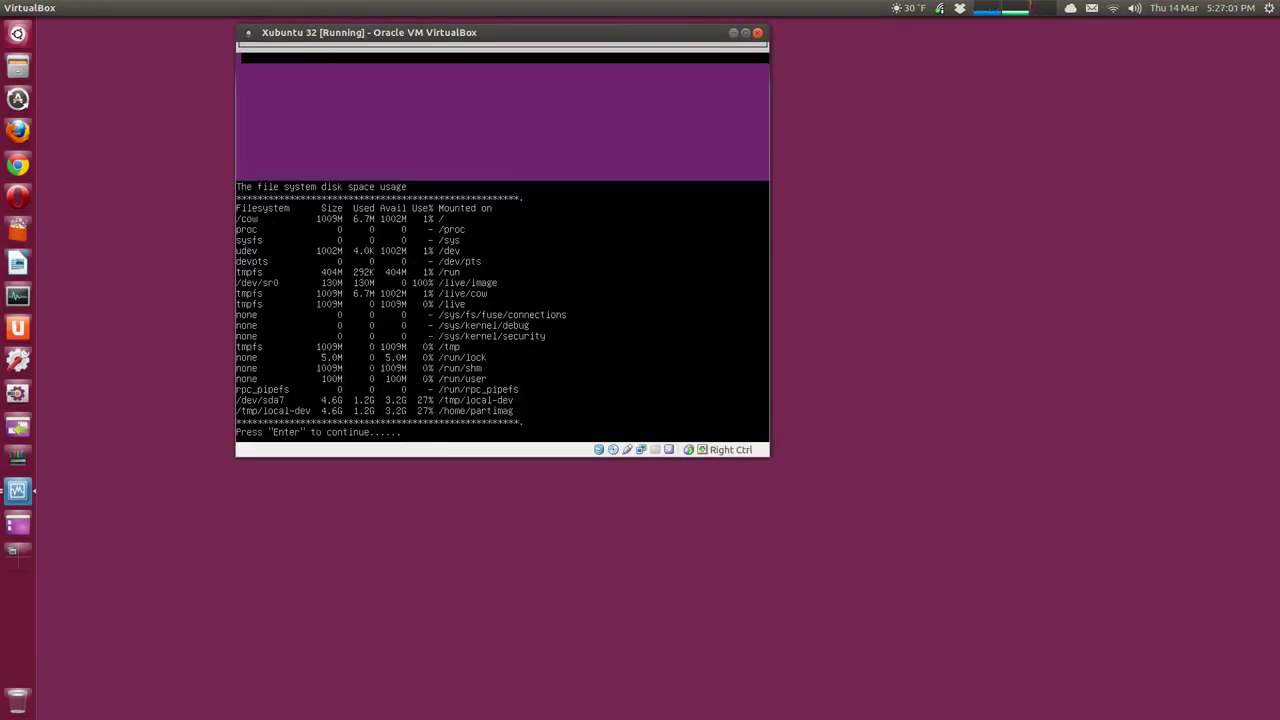
pyautogui.press('Return')
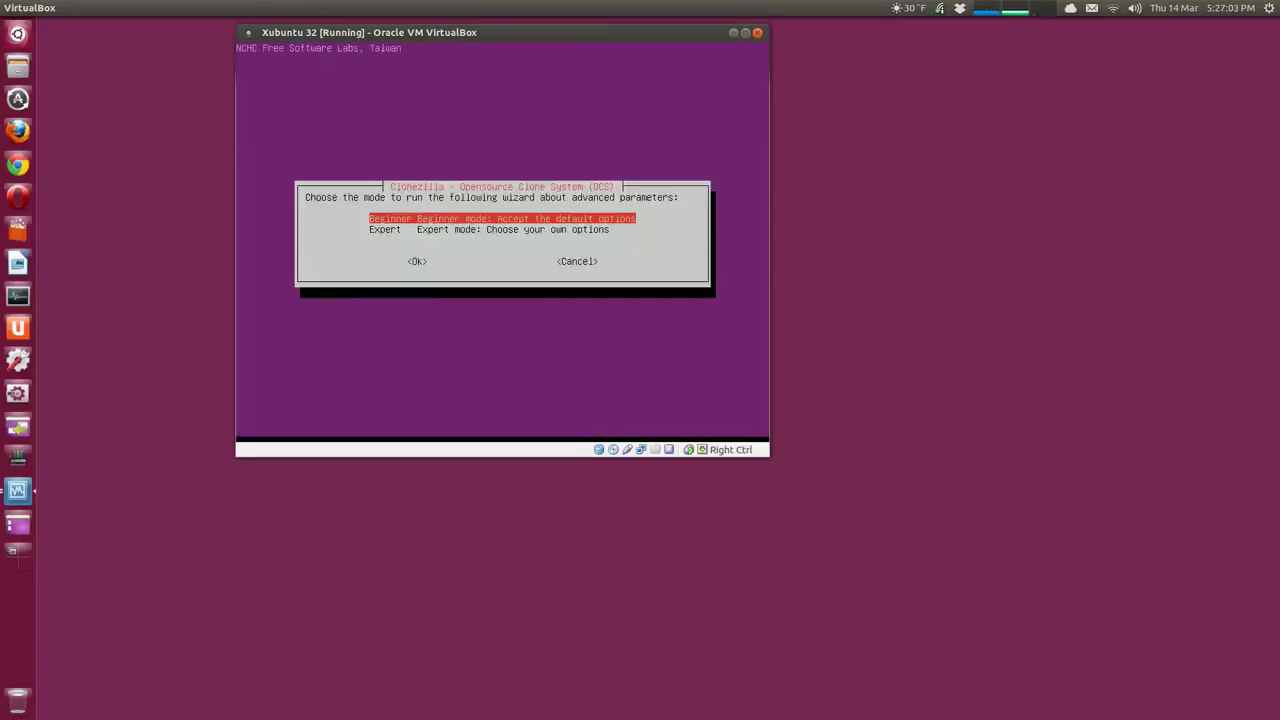
# Step: Choose Beginner mode and the saveparts option to save local partitions as an image
pyautogui.press('Return')
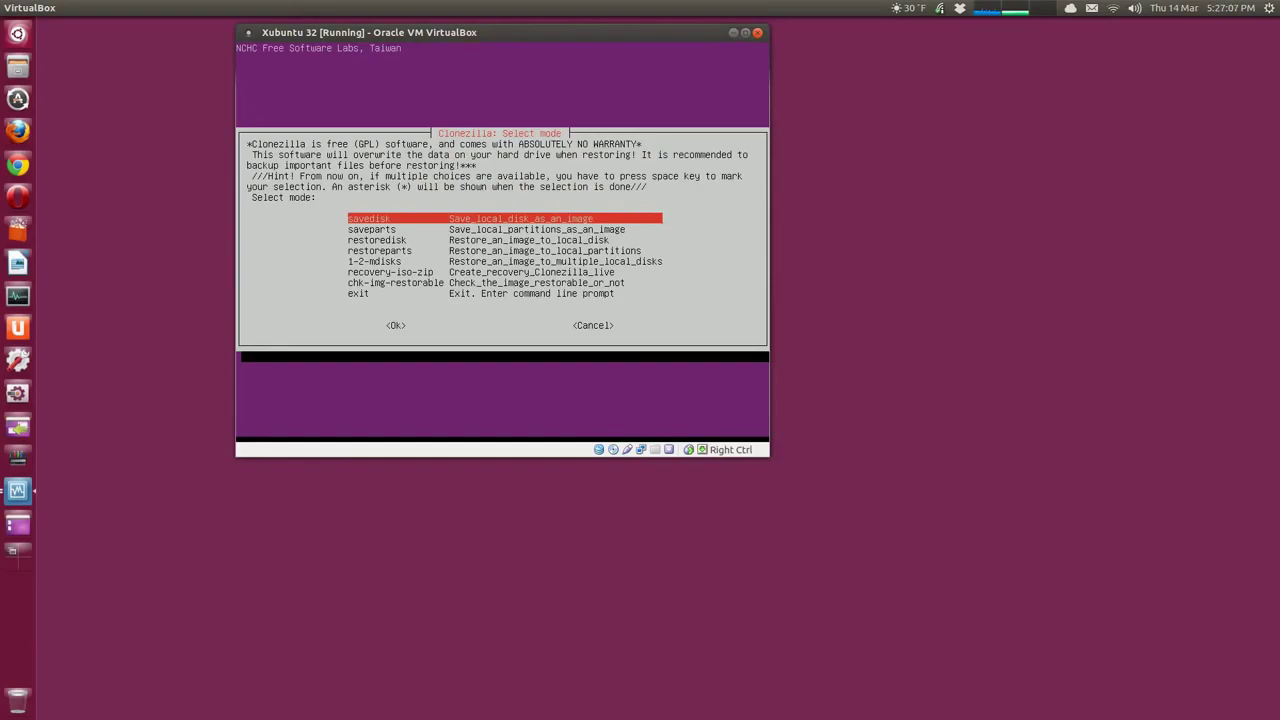
pyautogui.press('Down')
pyautogui.scroll(5, 356, 314)
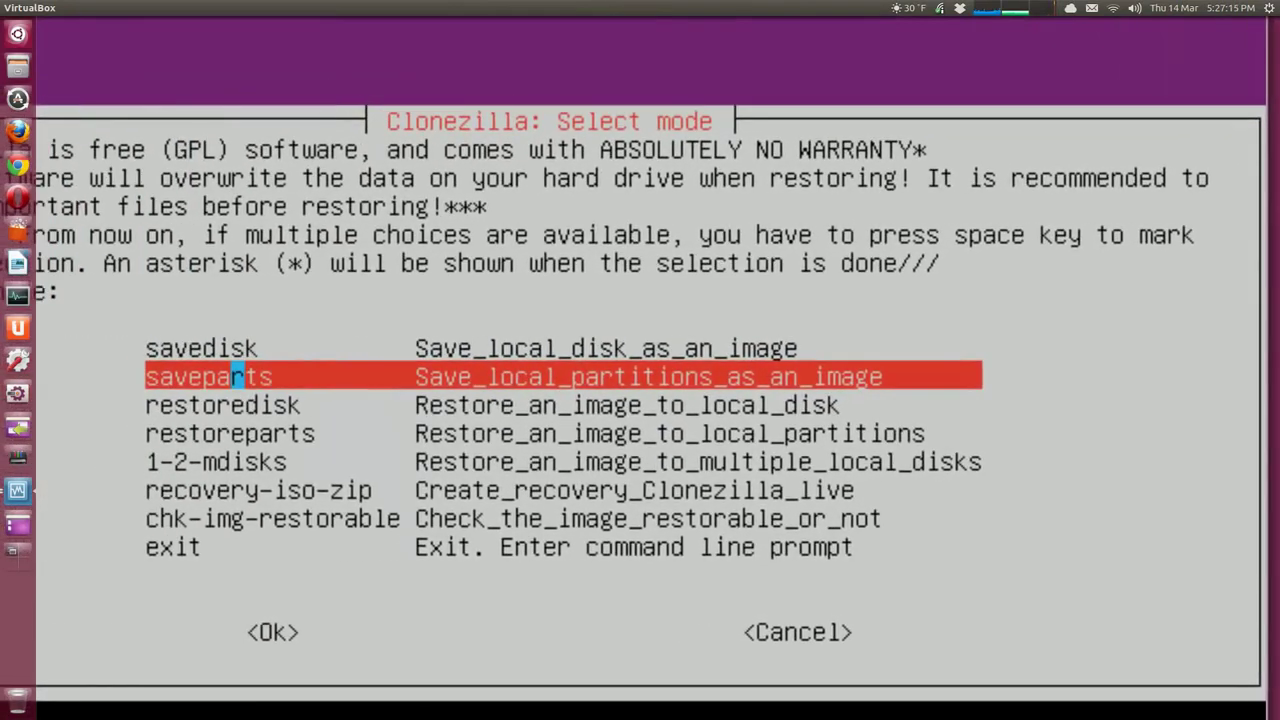
pyautogui.scroll(-5, 237, 376)
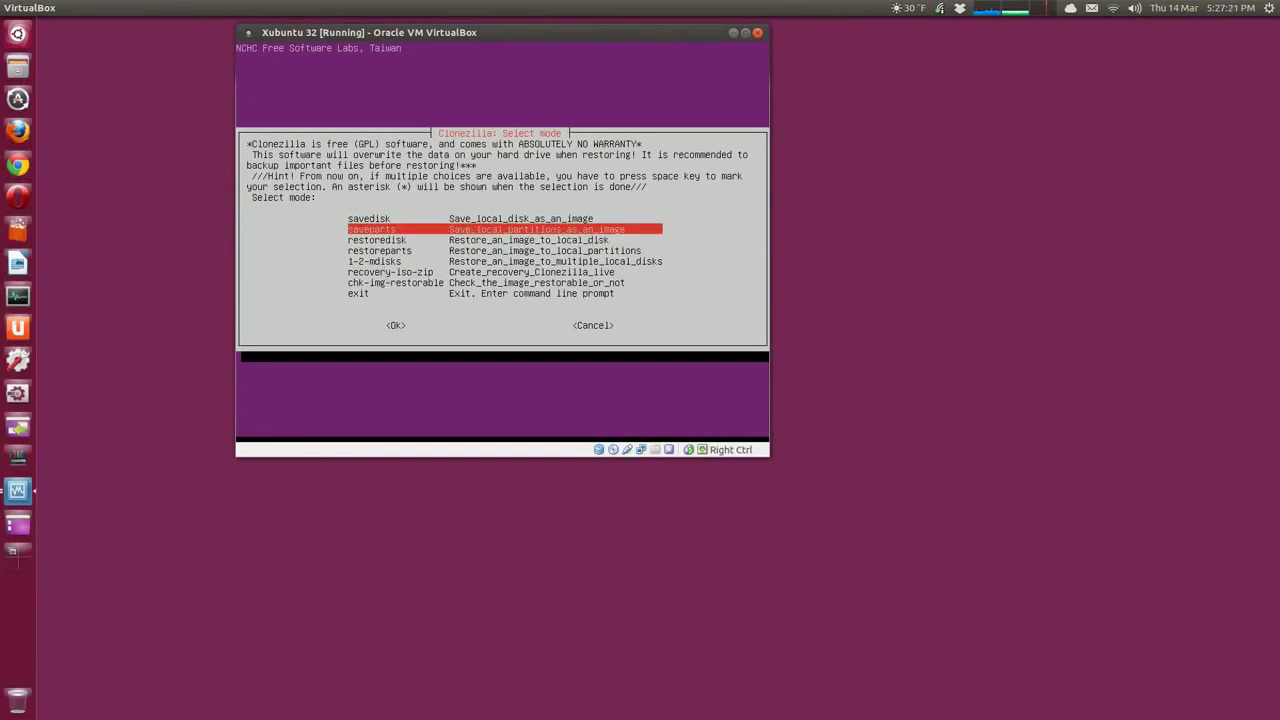
pyautogui.press('Return')
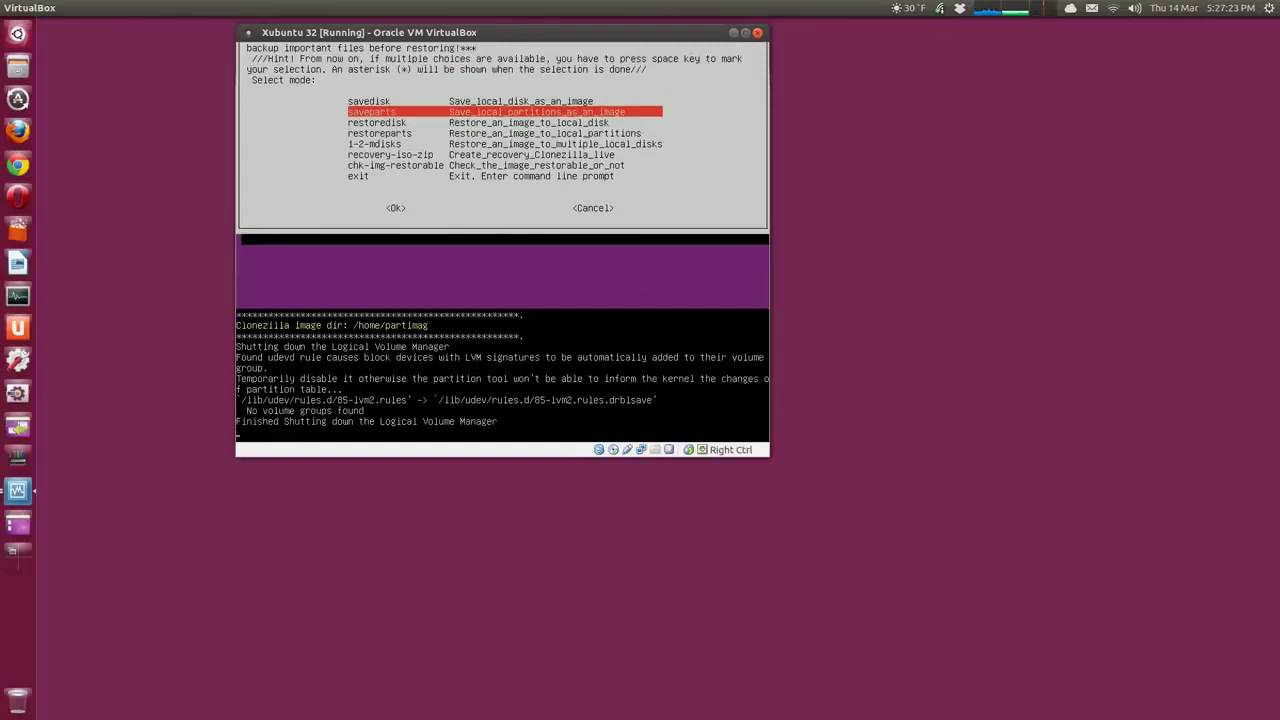
# Step: Replace the suggested name of the saved image with xubuntu_1204
pyautogui.press('BackSpace')
pyautogui.press('BackSpace')
pyautogui.press('BackSpace')
pyautogui.press('BackSpace')
pyautogui.press('BackSpace')
pyautogui.press('BackSpace')
pyautogui.press('BackSpace')
pyautogui.press('BackSpace')
pyautogui.press('BackSpace')
pyautogui.press('BackSpace')
pyautogui.press('BackSpace')
pyautogui.press('BackSpace')
pyautogui.press('BackSpace')
pyautogui.press('BackSpace')
pyautogui.press('BackSpace')
pyautogui.press('BackSpace')
pyautogui.press('BackSpace')
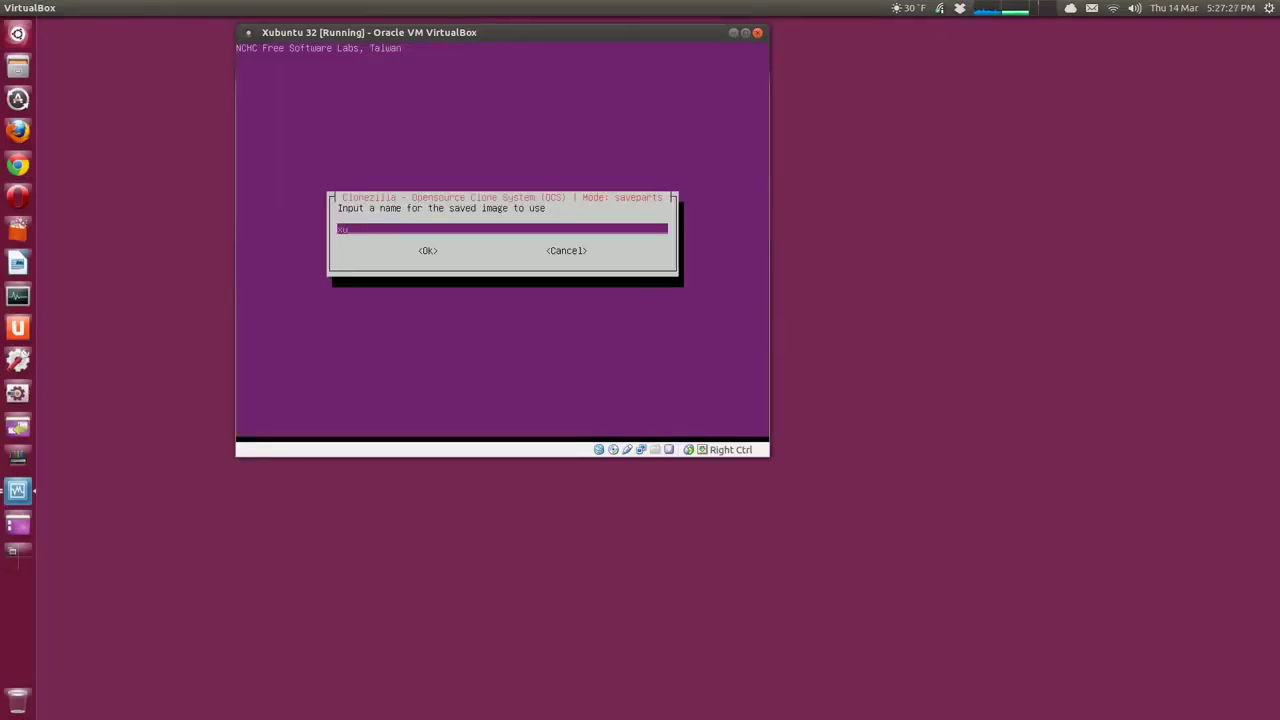
pyautogui.write('xubuntu_1204')
pyautogui.press('Return')
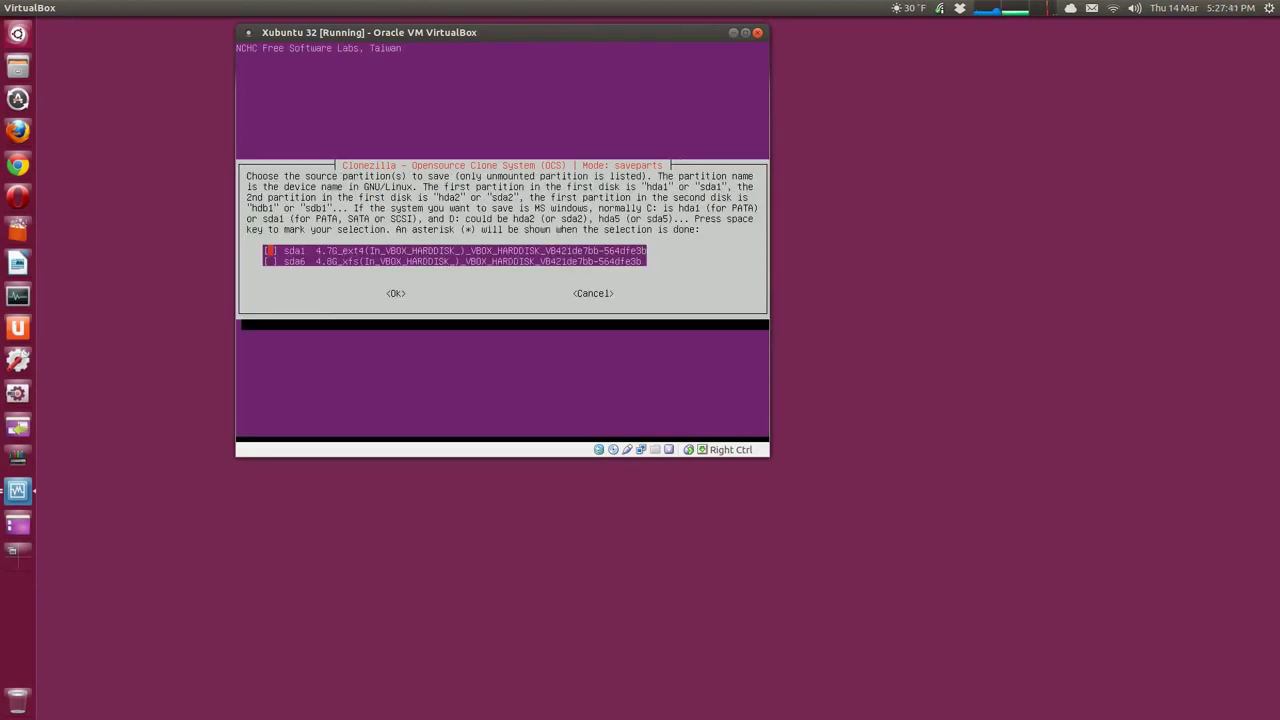
# Step: Mark both sda1 and sda6 as the source partitions to save and accept the selection
pyautogui.scroll(3, 432, 189)
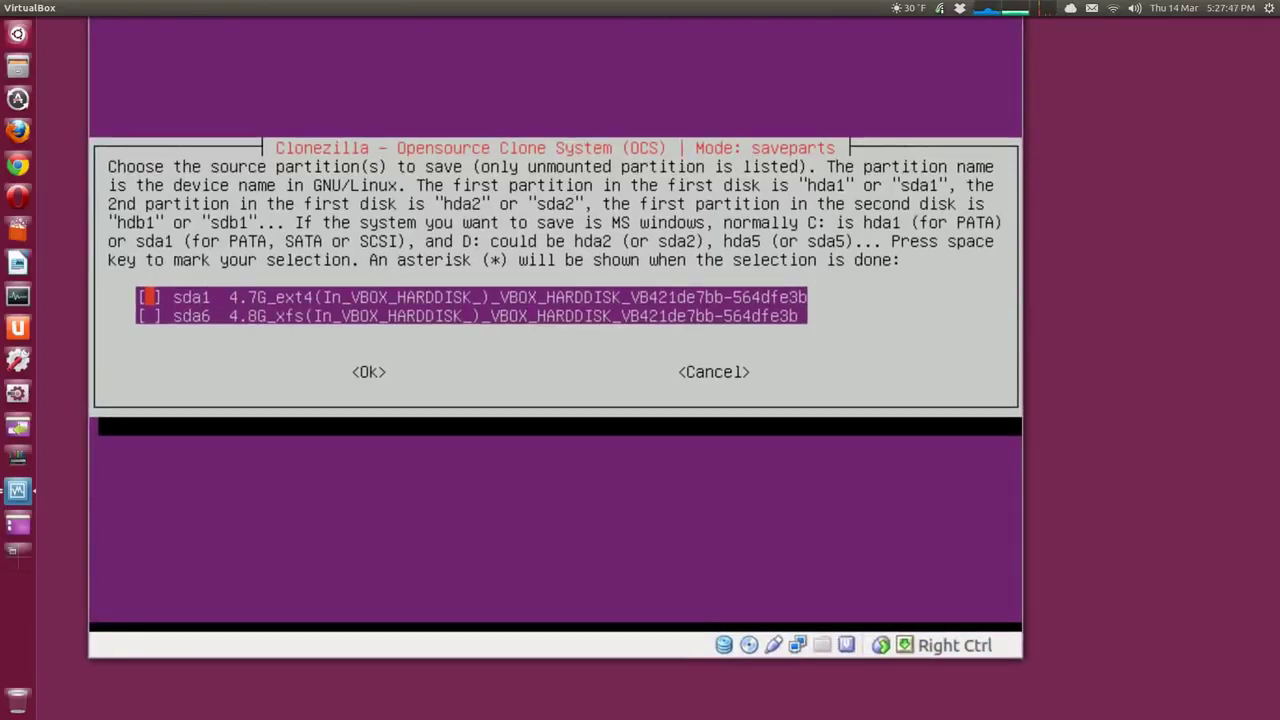
pyautogui.moveTo(288, 297); pyautogui.dragTo(369, 323)
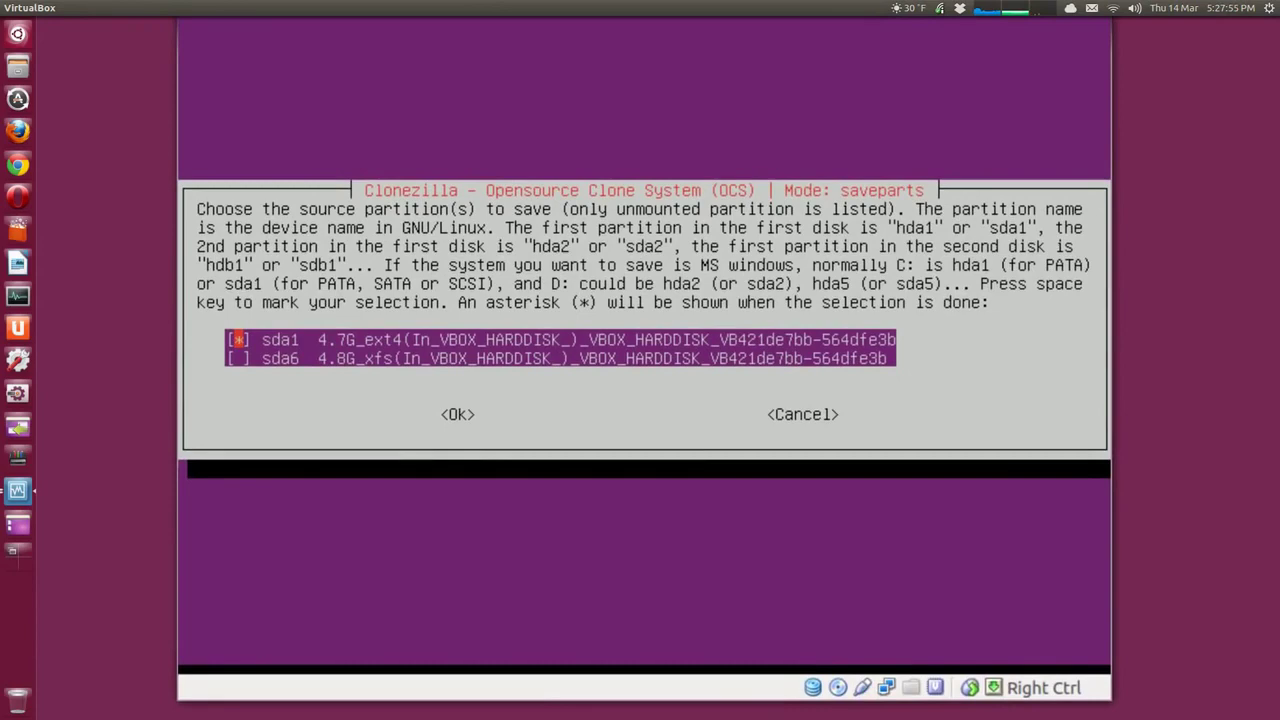
pyautogui.press('space')
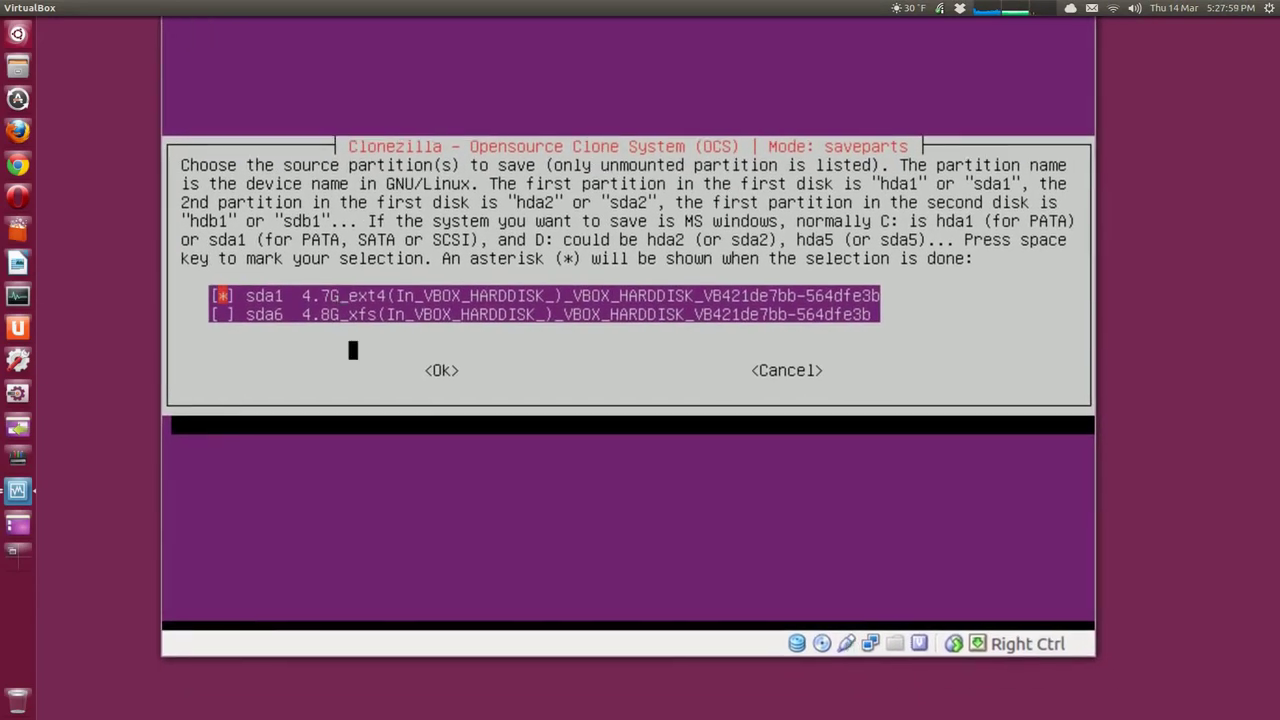
pyautogui.press('Down')
pyautogui.press('space')
pyautogui.scroll(-3, 628, 336)
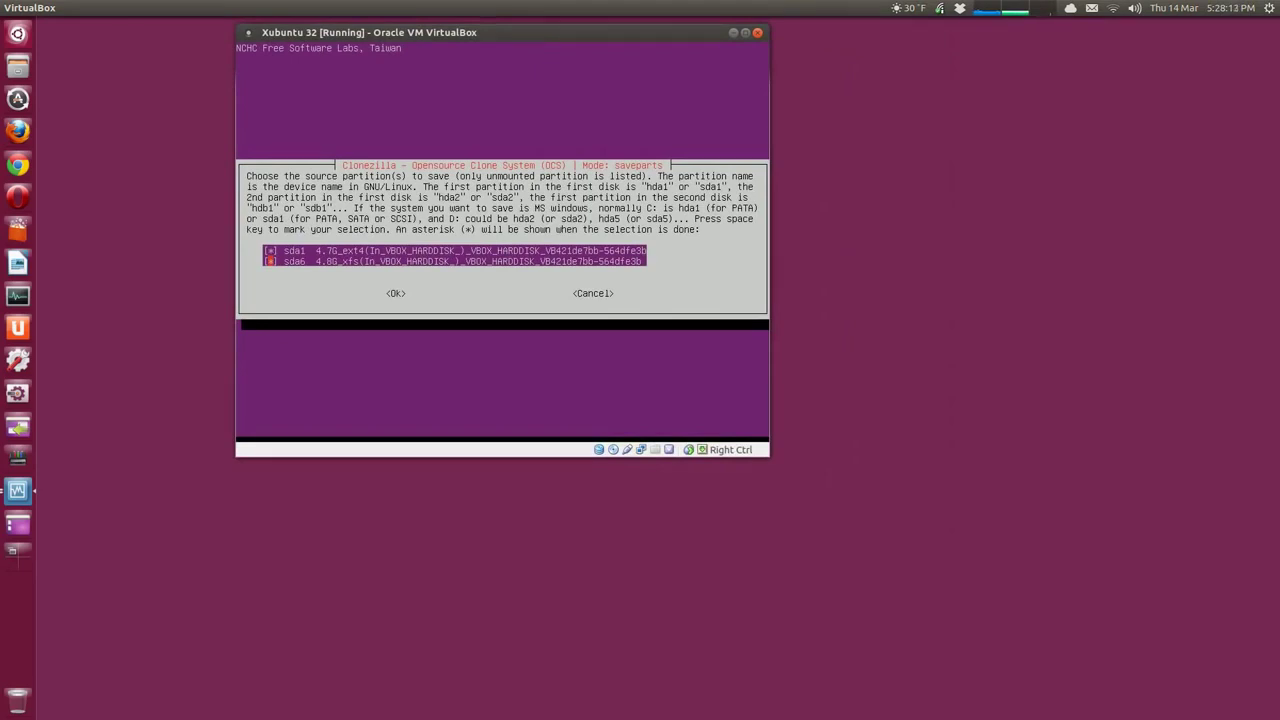
pyautogui.press('Return')
pyautogui.press('Return')
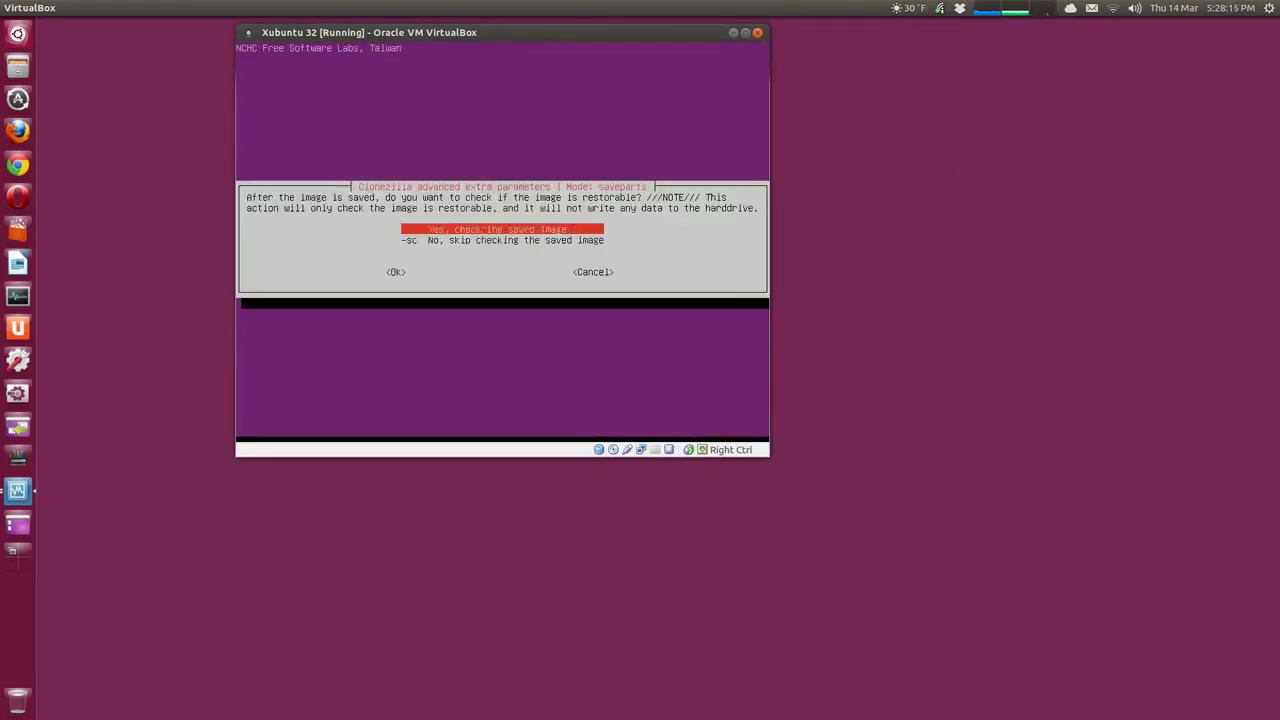
# Step: Skip checking the saved image and confirm saving sda1 and sda6 to the xubuntu_1204 image
pyautogui.press('Down')
pyautogui.press('Return')
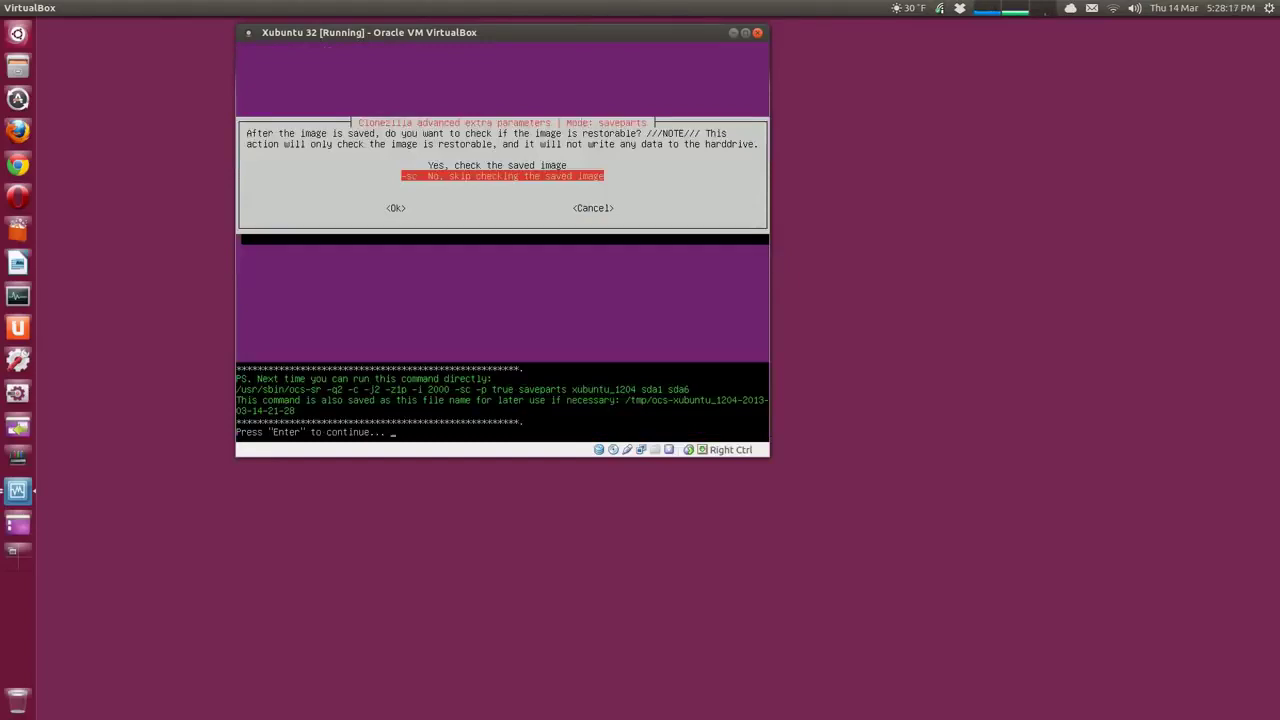
pyautogui.press('Return')
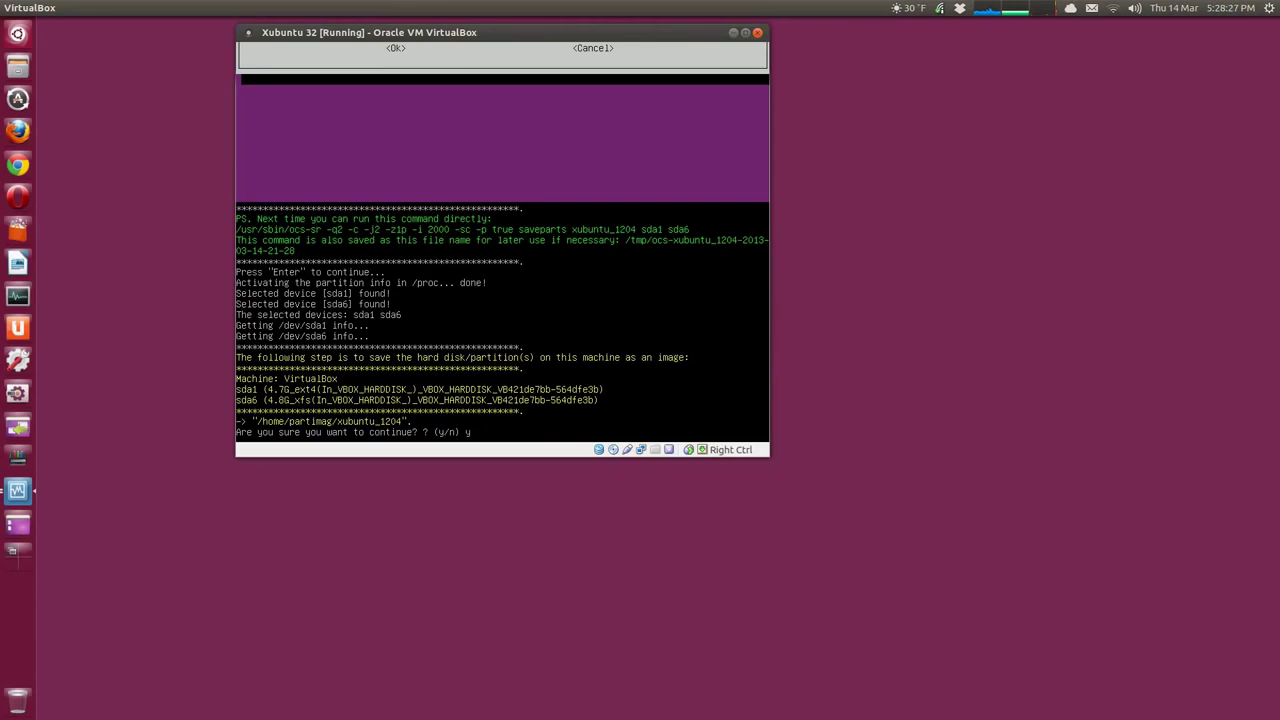
pyautogui.write('y')
pyautogui.press('Return')
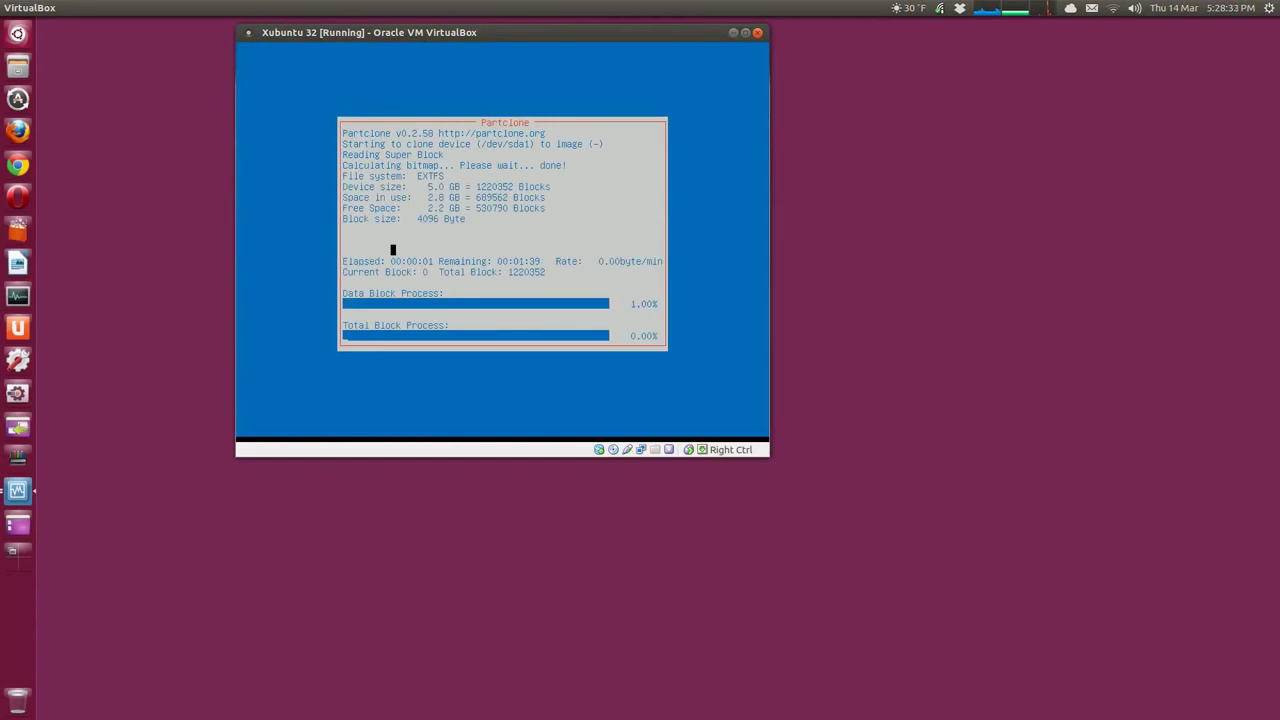
pyautogui.scroll(4, 420, 239)
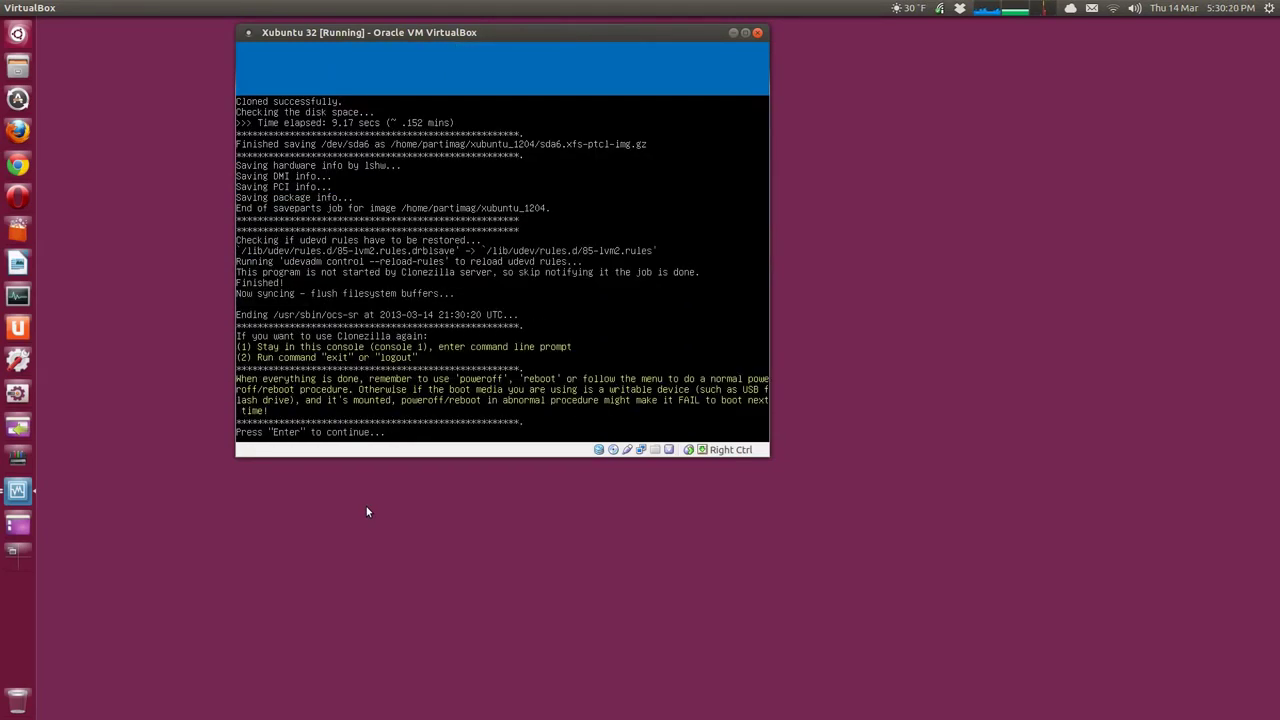
# Step: Continue past the finished backup job and choose option 1 to reboot the virtual machine
pyautogui.press('Return')
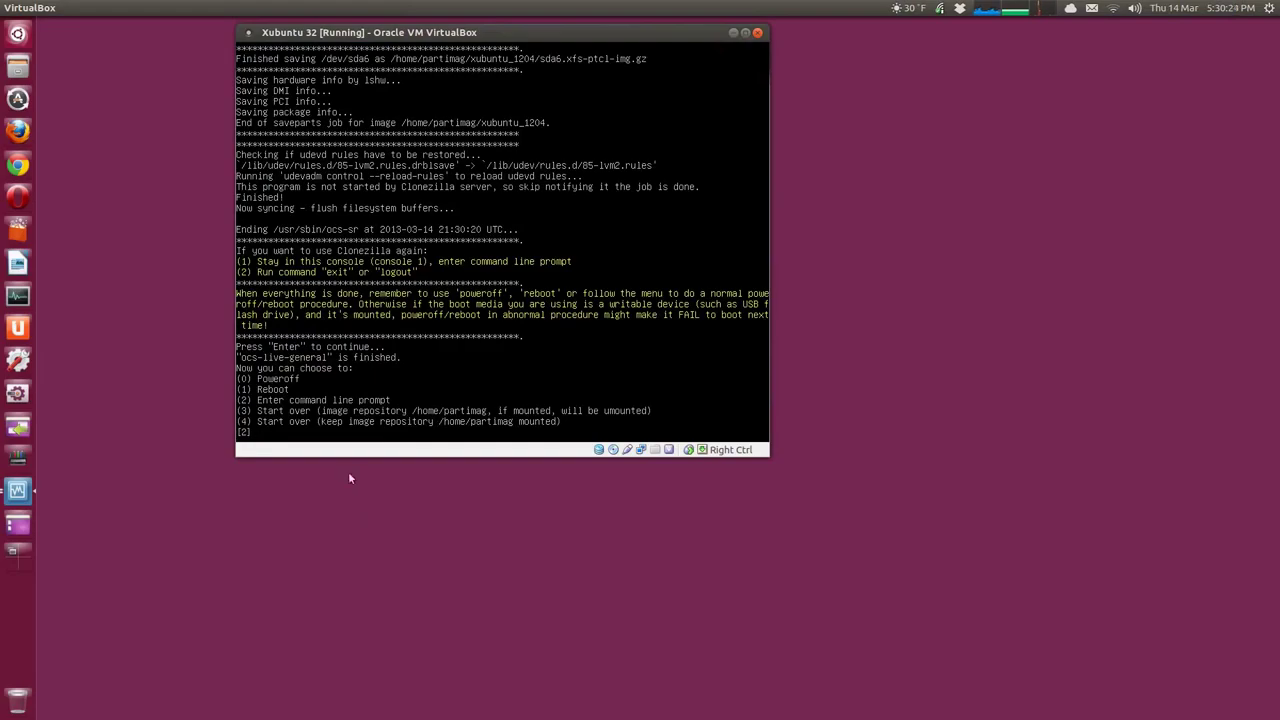
pyautogui.scroll(3, 267, 398)
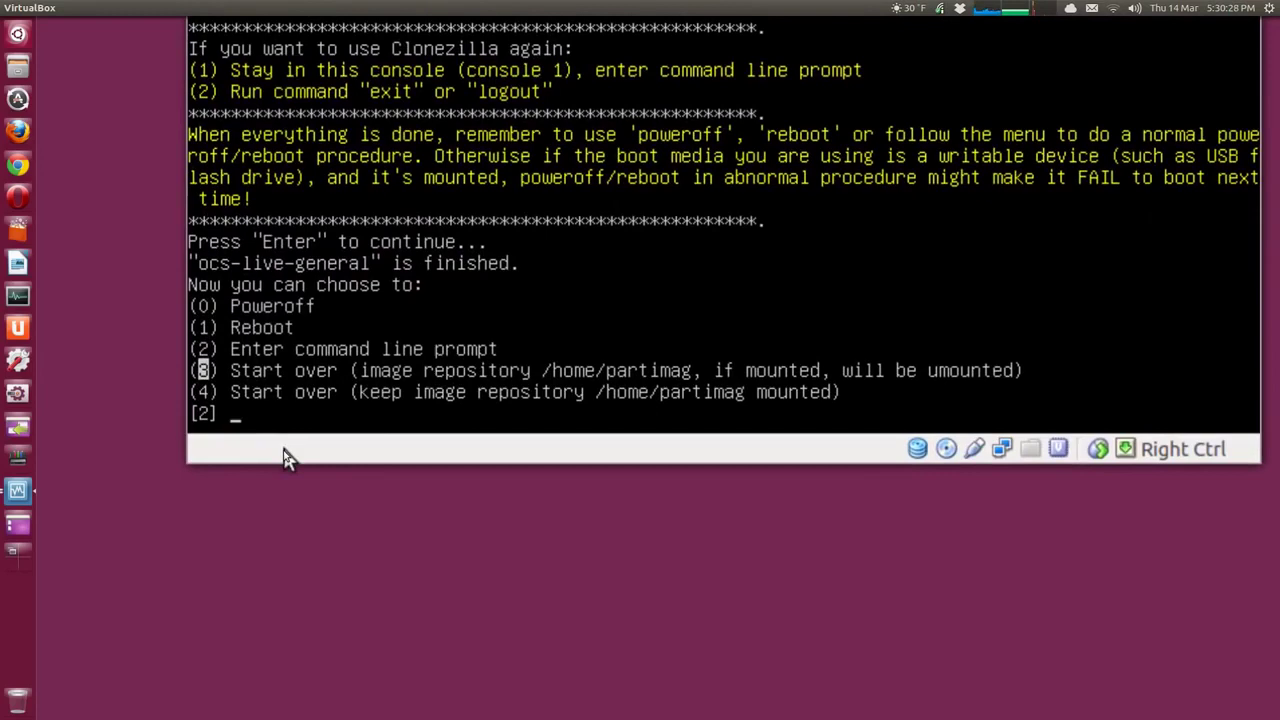
pyautogui.write('1')
pyautogui.press('Return')
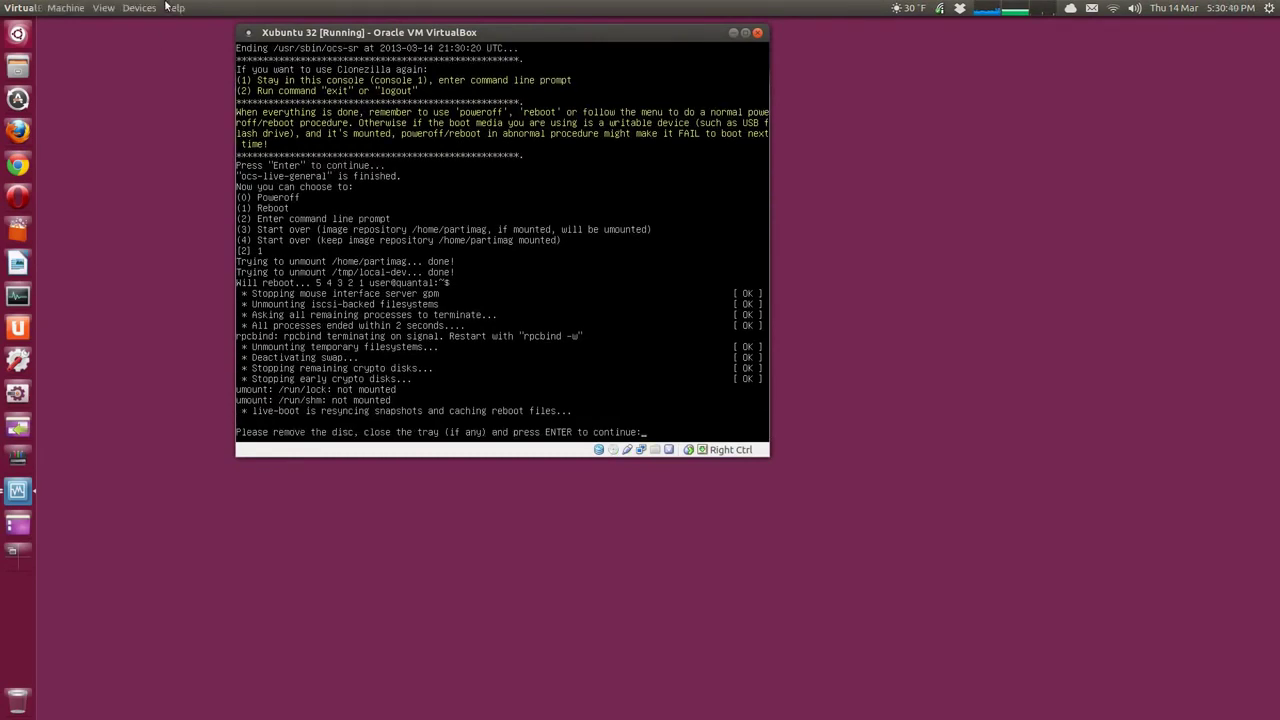
# Step: Continue the reboot past the disc removal prompt and log in to the desktop with the account password
pyautogui.click(139, 8)
pyautogui.moveTo(153, 24)
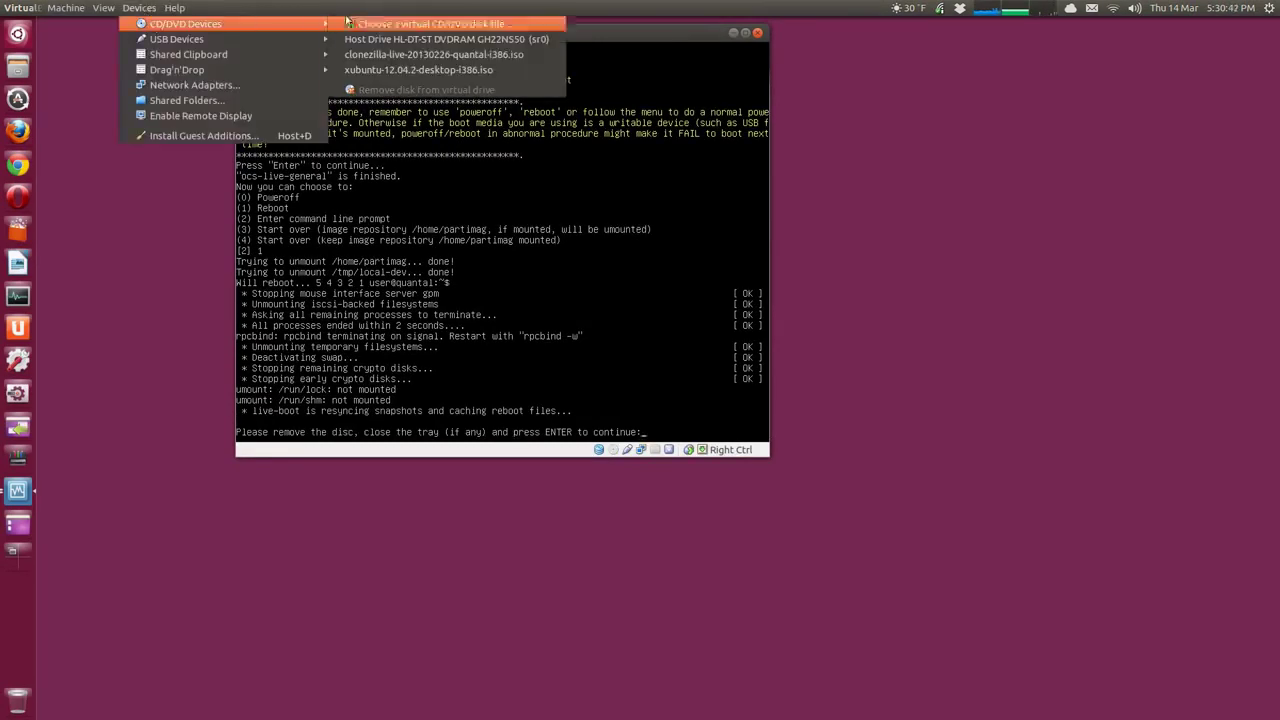
pyautogui.click(154, 320)
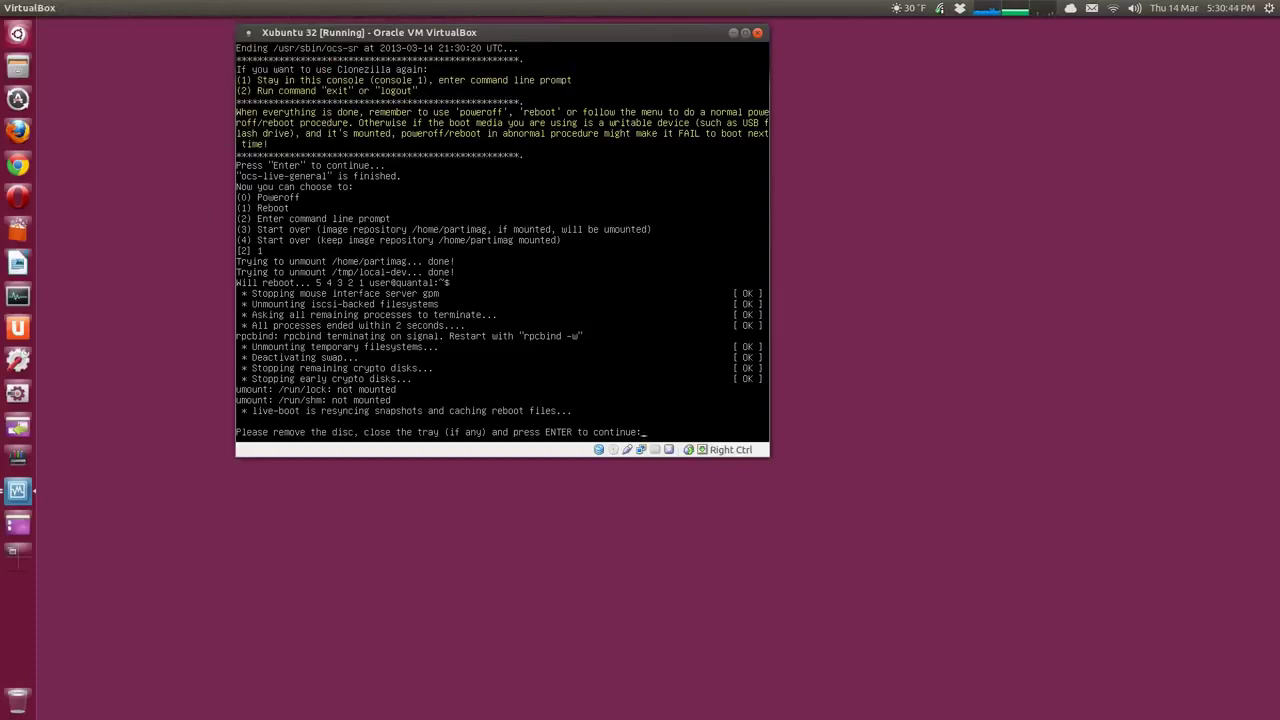
pyautogui.press('Return')
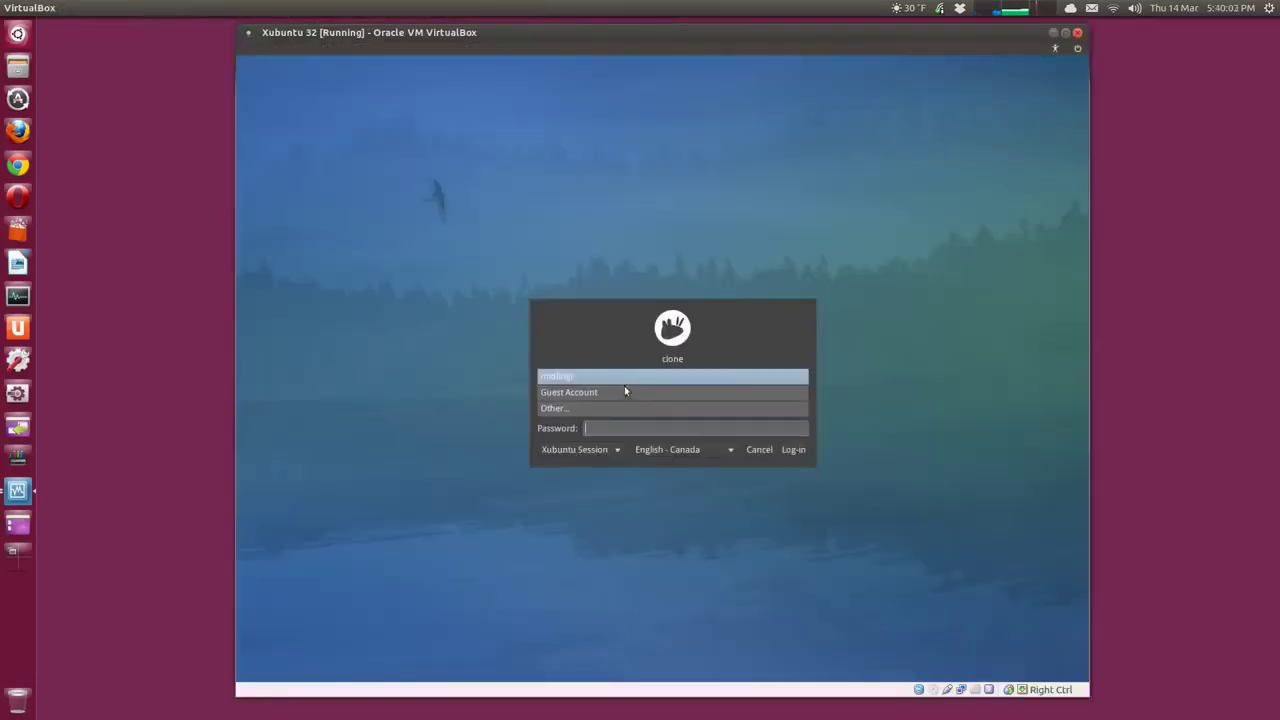
pyautogui.write('****')
pyautogui.press('Return')
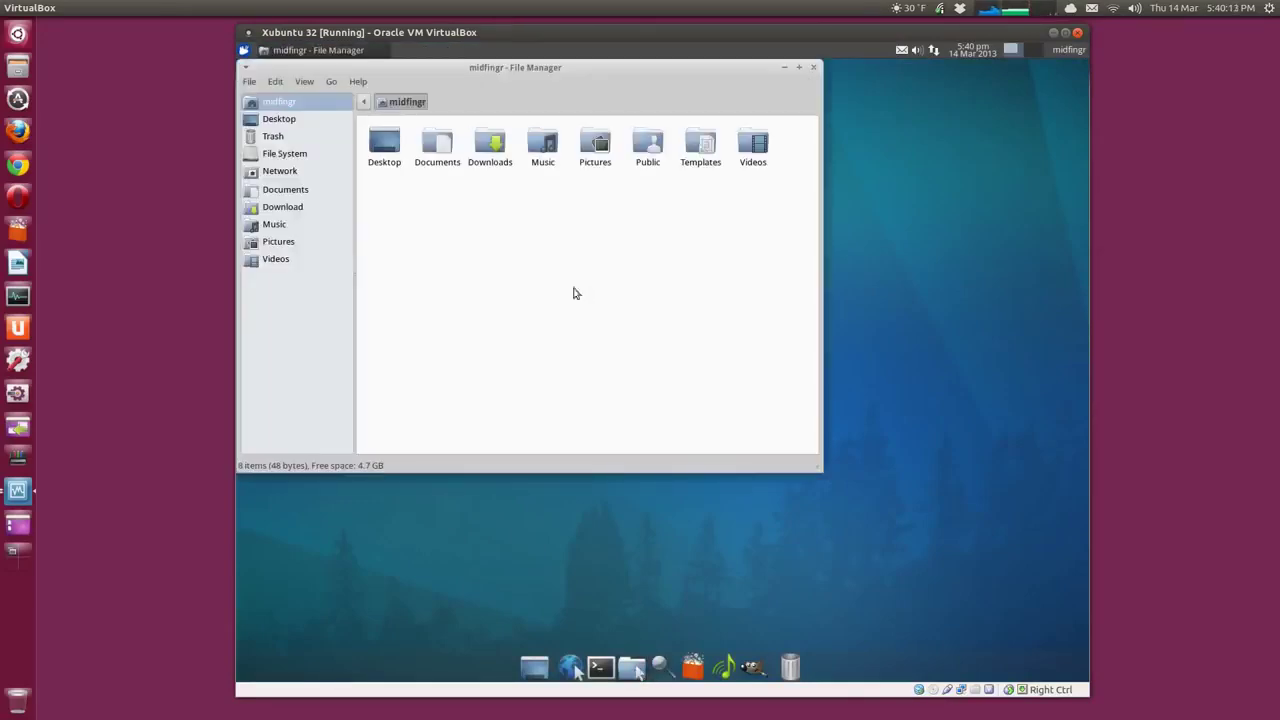
# Step: Examine the properties of the xubuntu_1204 image folder inside backup in the file system root, including its size, and close the file manager
pyautogui.click(295, 155)
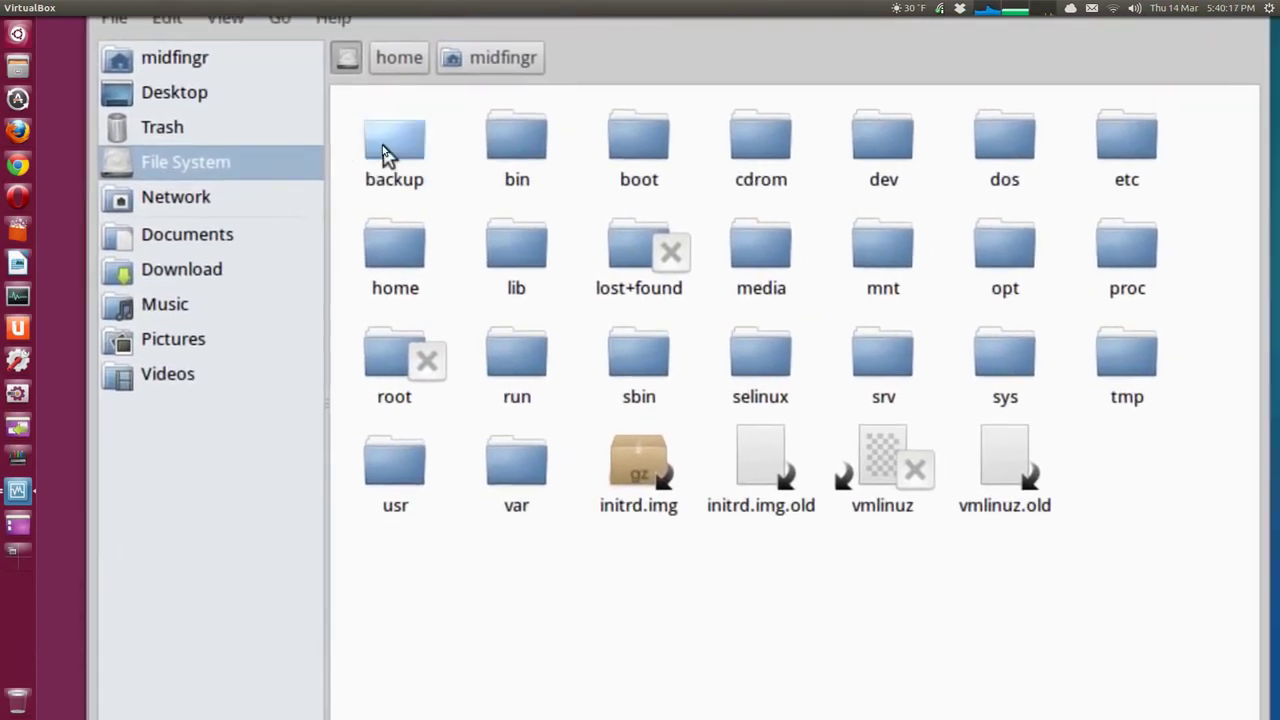
pyautogui.click(388, 155)
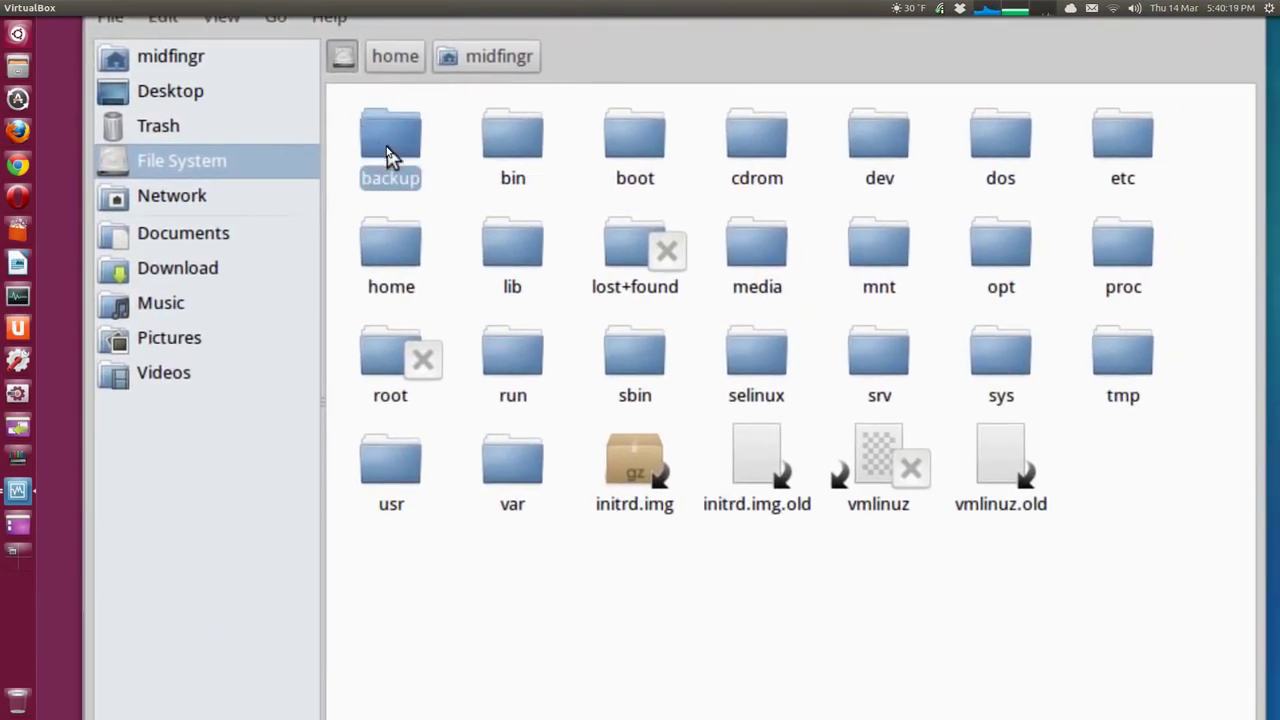
pyautogui.doubleClick(388, 155)
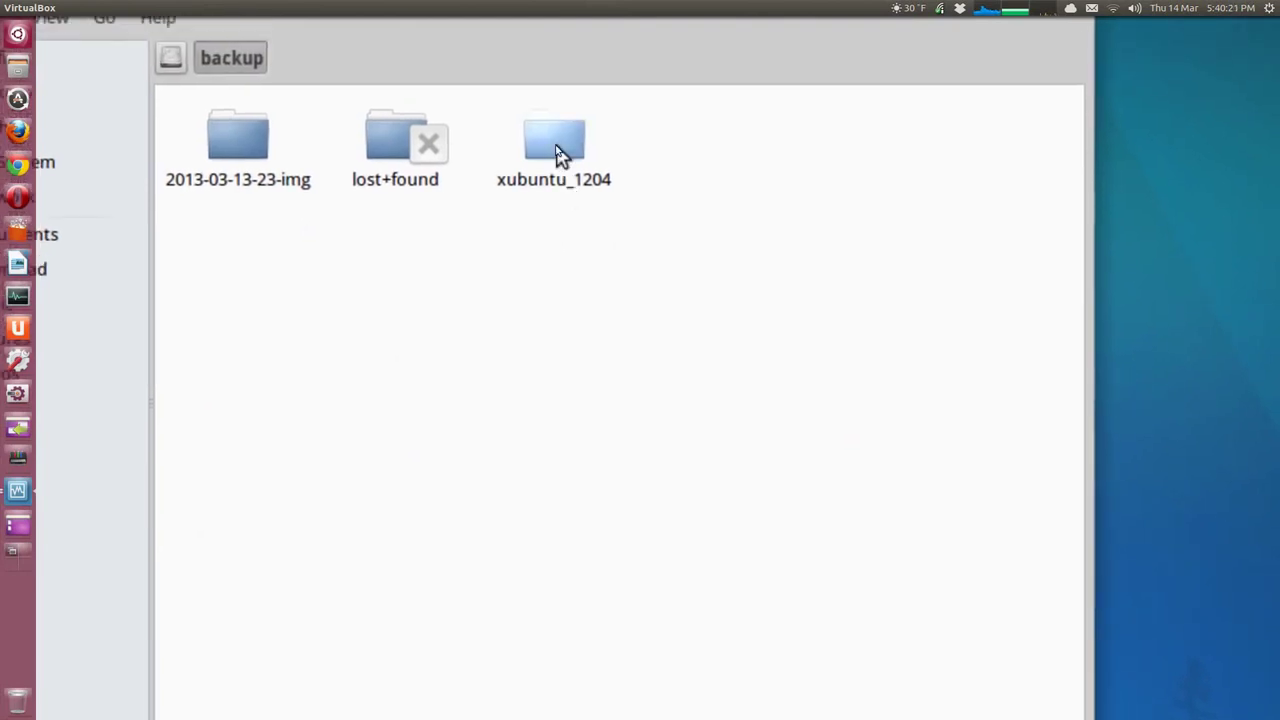
pyautogui.click(557, 152)
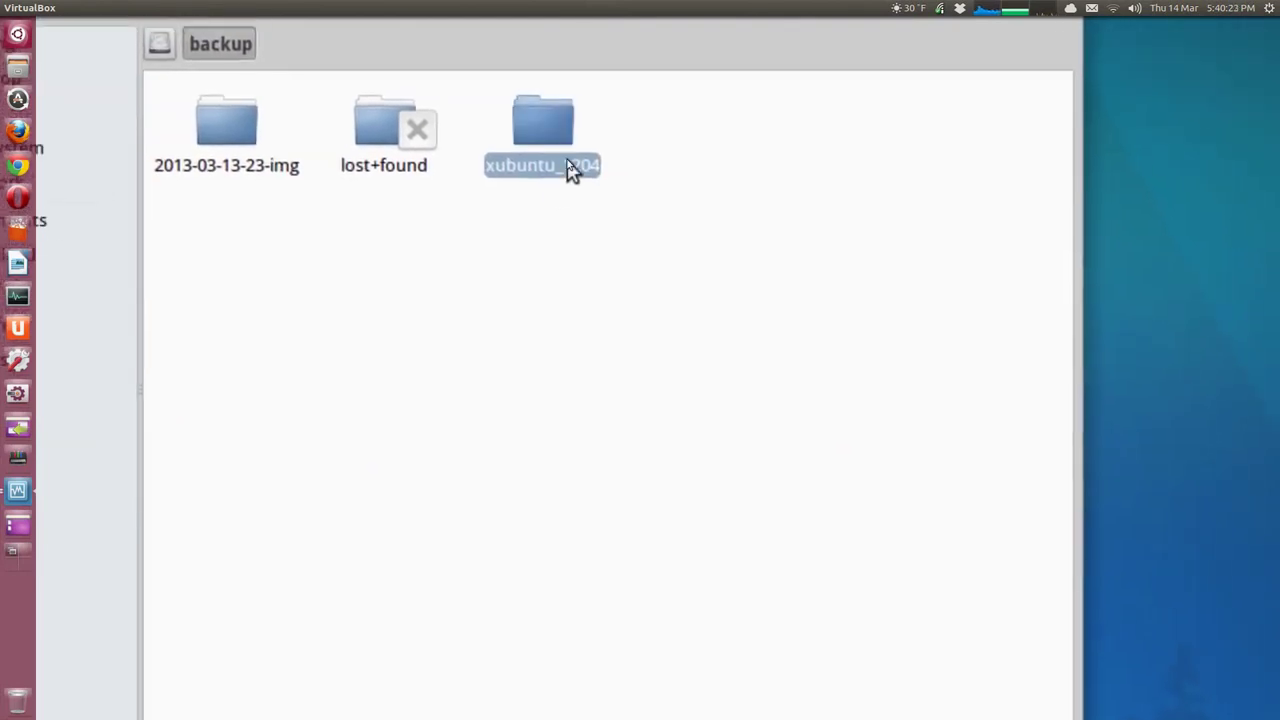
pyautogui.rightClick(557, 166)
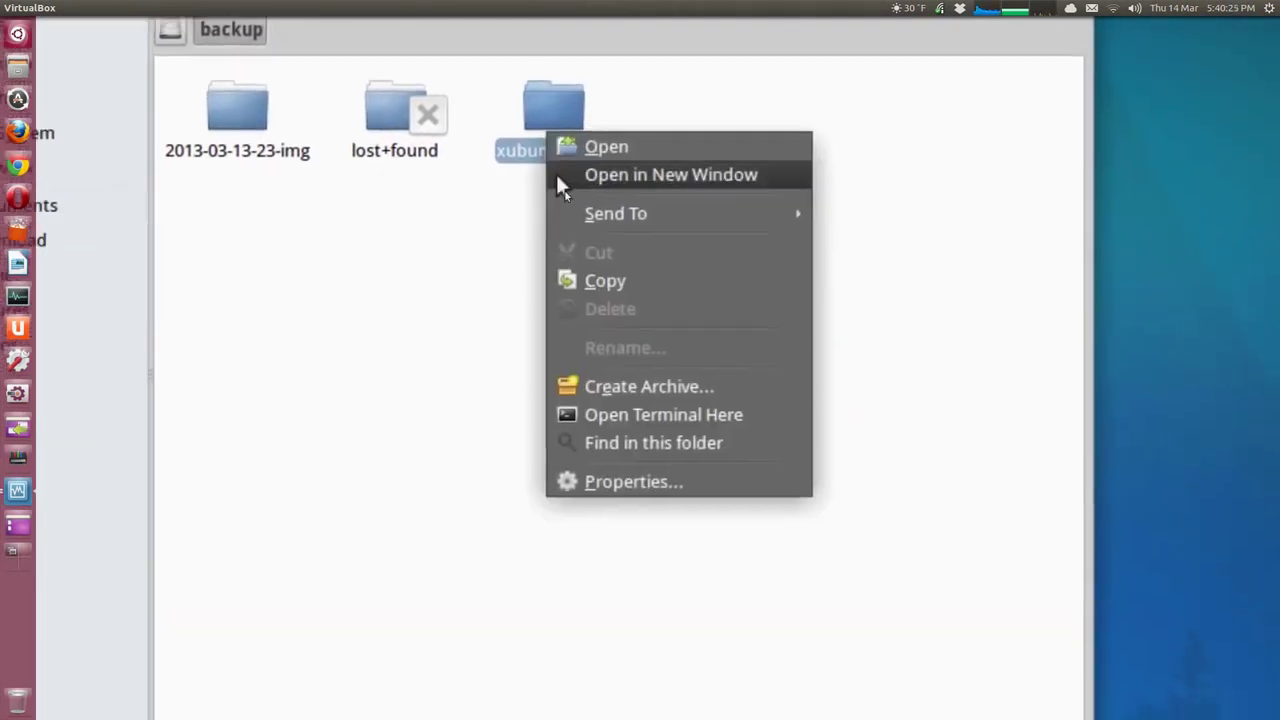
pyautogui.click(610, 334)
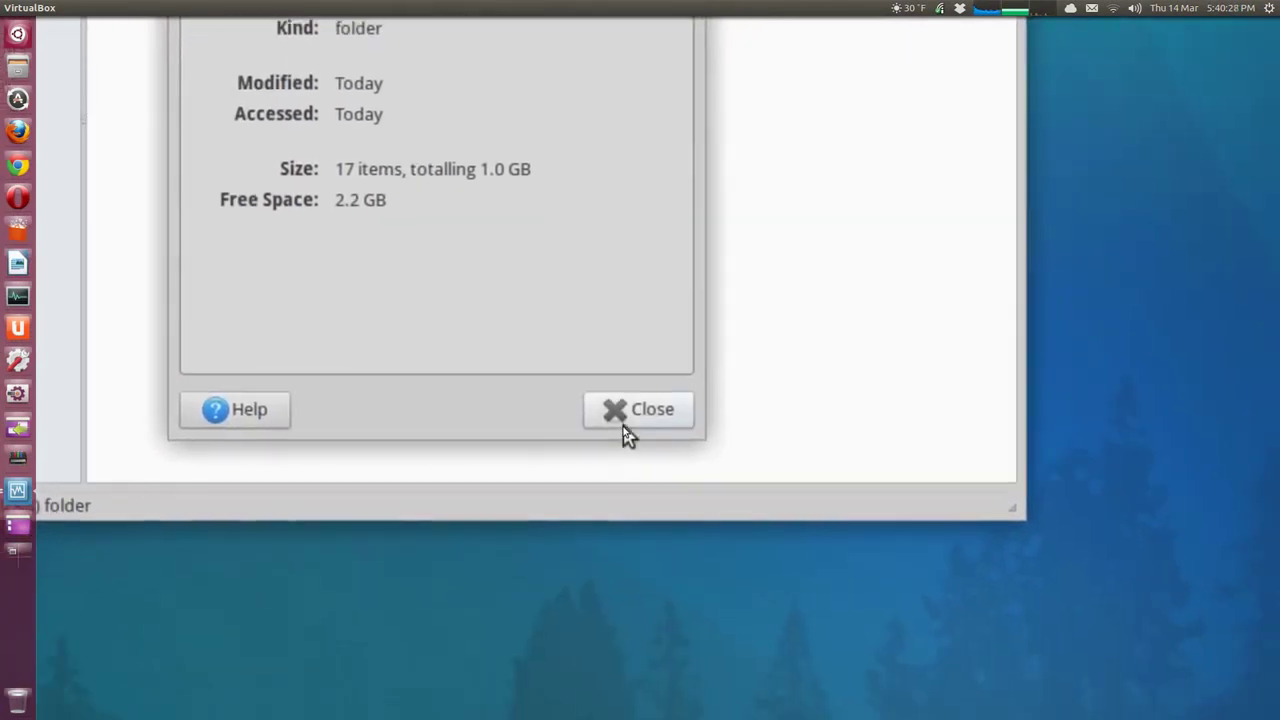
pyautogui.click(678, 530)
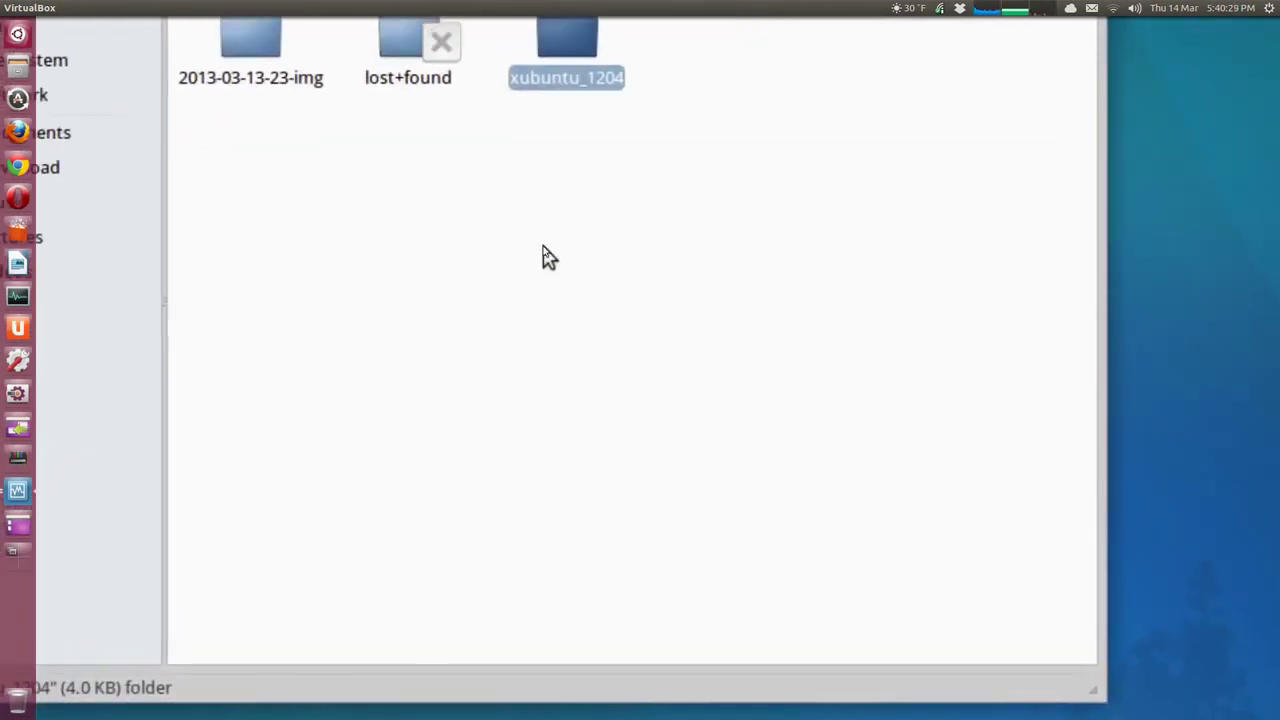
pyautogui.scroll(-4, 543, 246)
pyautogui.click(550, 231)
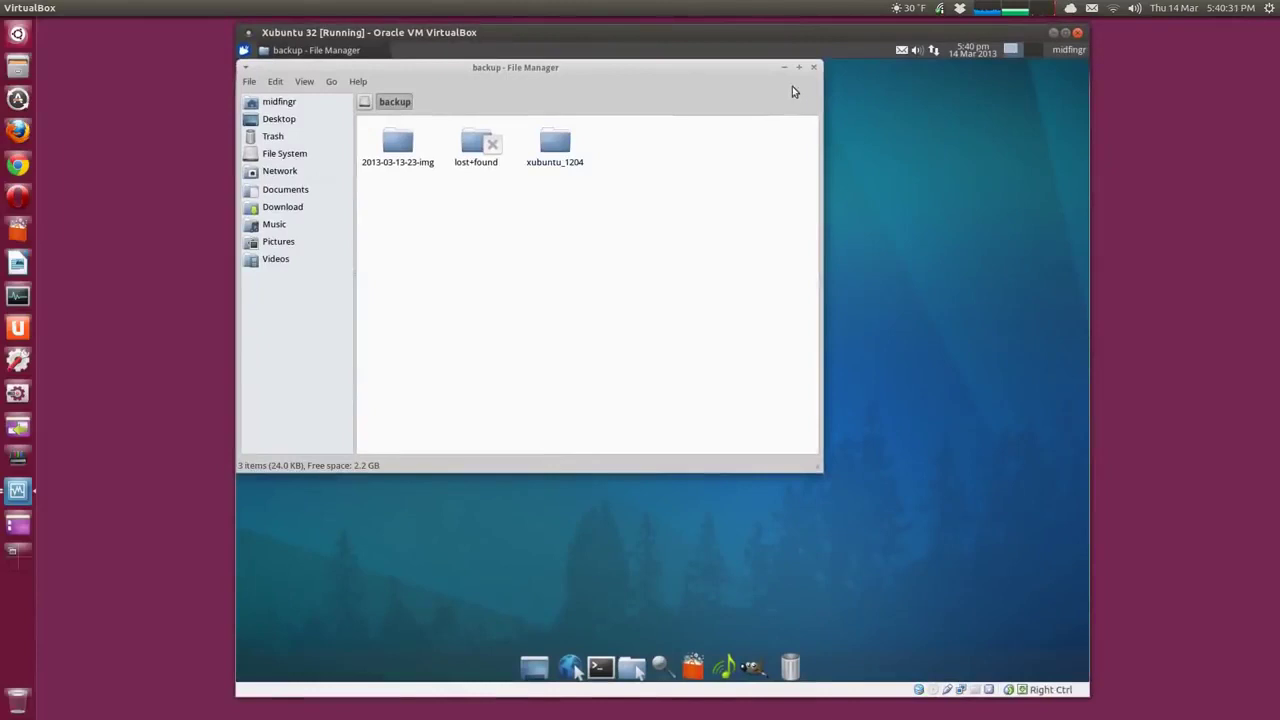
pyautogui.click(813, 67)
# Step: Open the home folder with hidden files shown and permanently delete the .config folder
pyautogui.click(632, 668)
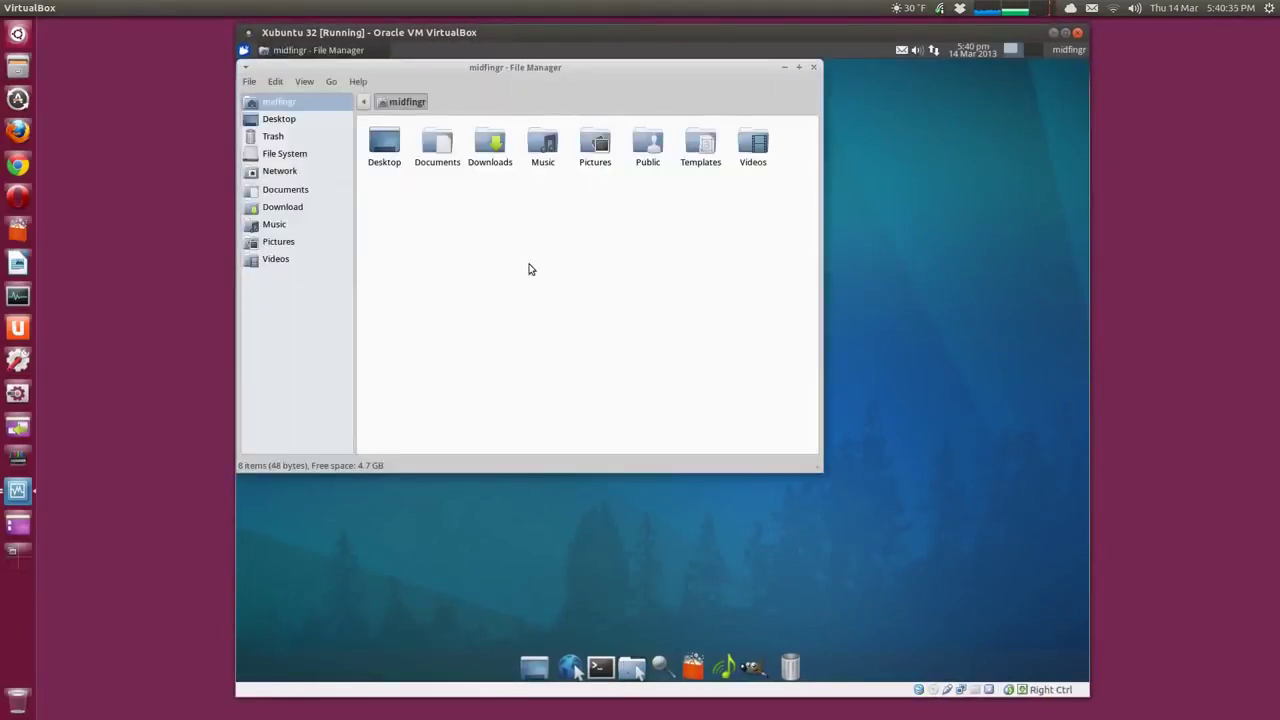
pyautogui.hotkey('ctrl', 'h')
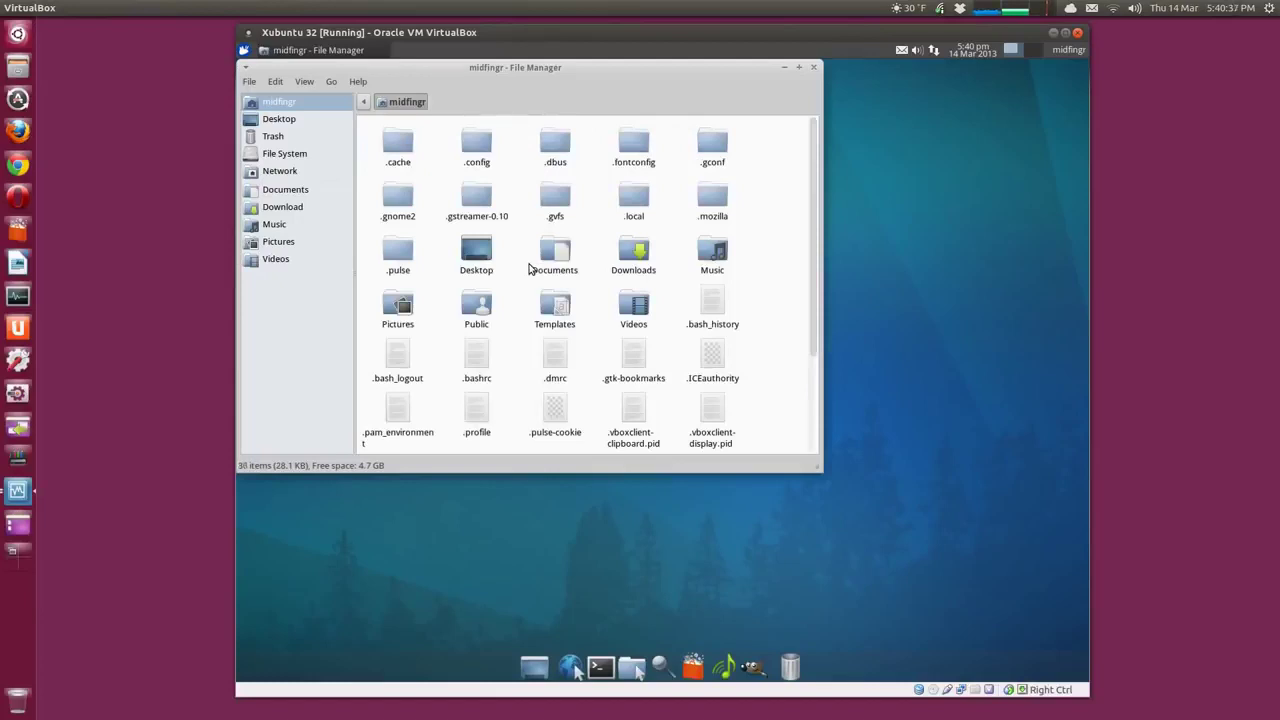
pyautogui.click(473, 143)
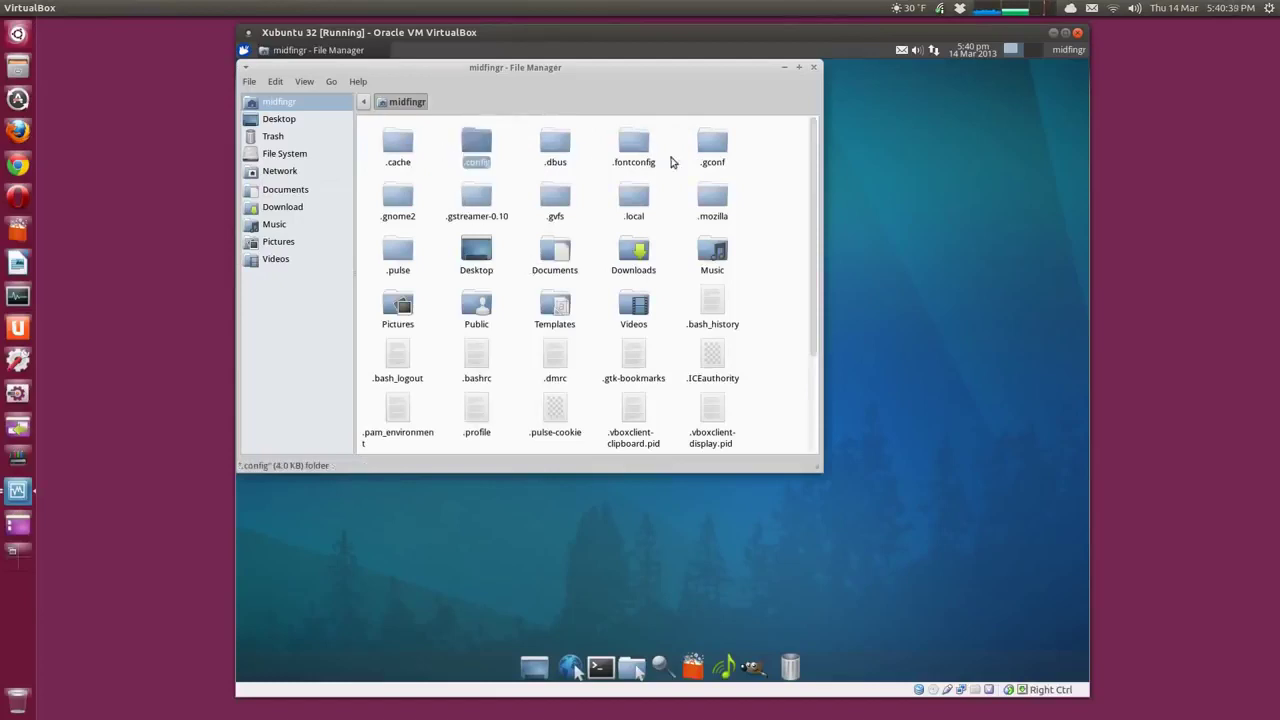
pyautogui.hotkey('shift', 'Delete')
pyautogui.press('Escape')
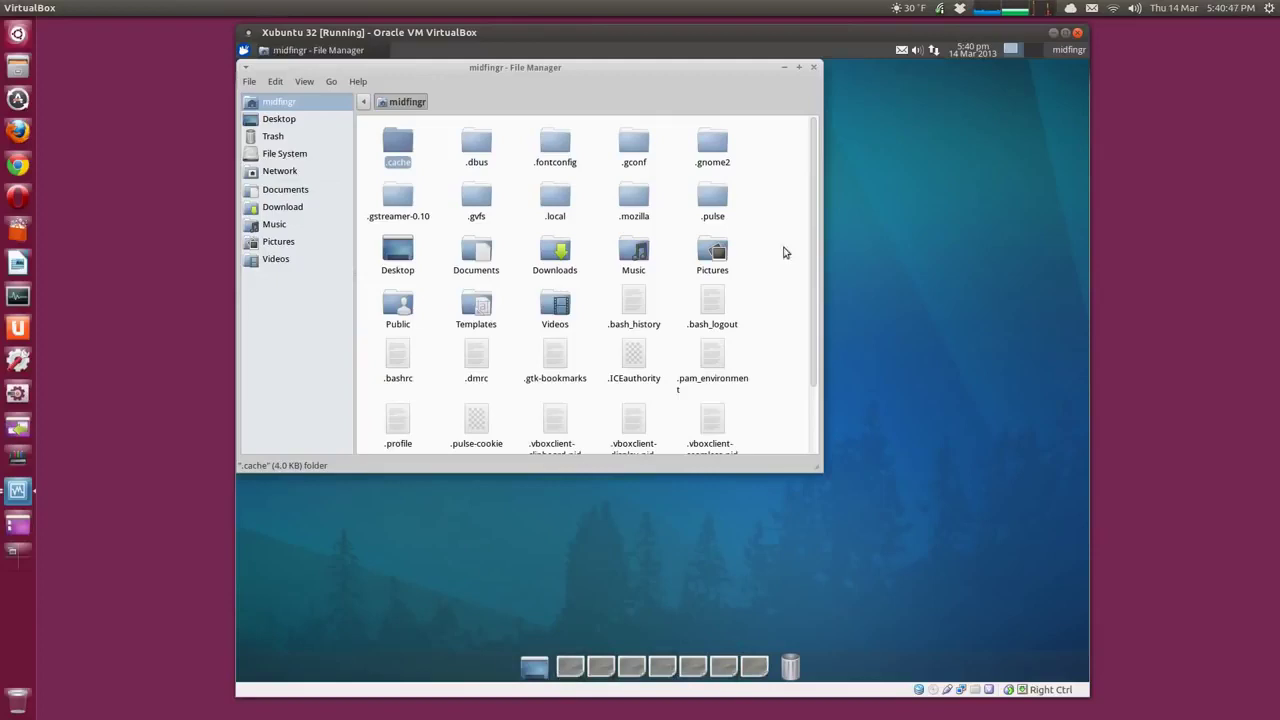
# Step: Permanently delete the .pulse and .mozilla folders from the home folder
pyautogui.click(713, 200)
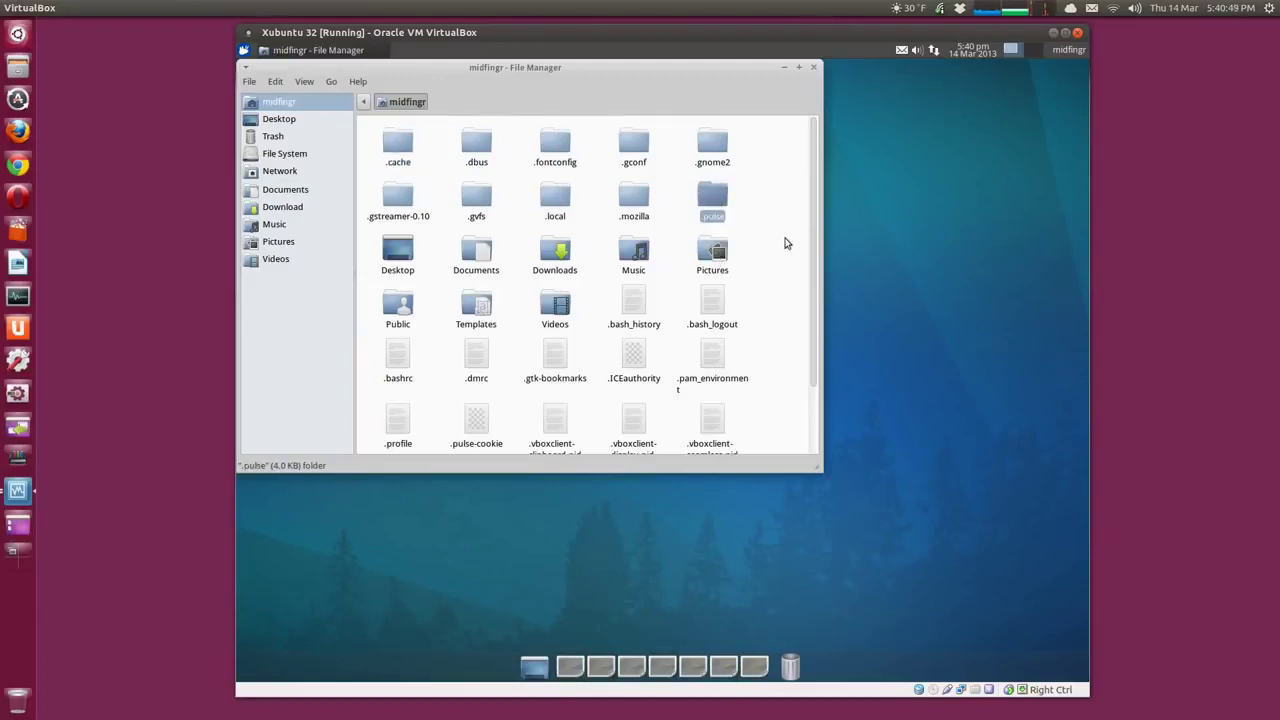
pyautogui.hotkey('shift', 'Delete')
pyautogui.press('Return')
pyautogui.click(634, 200)
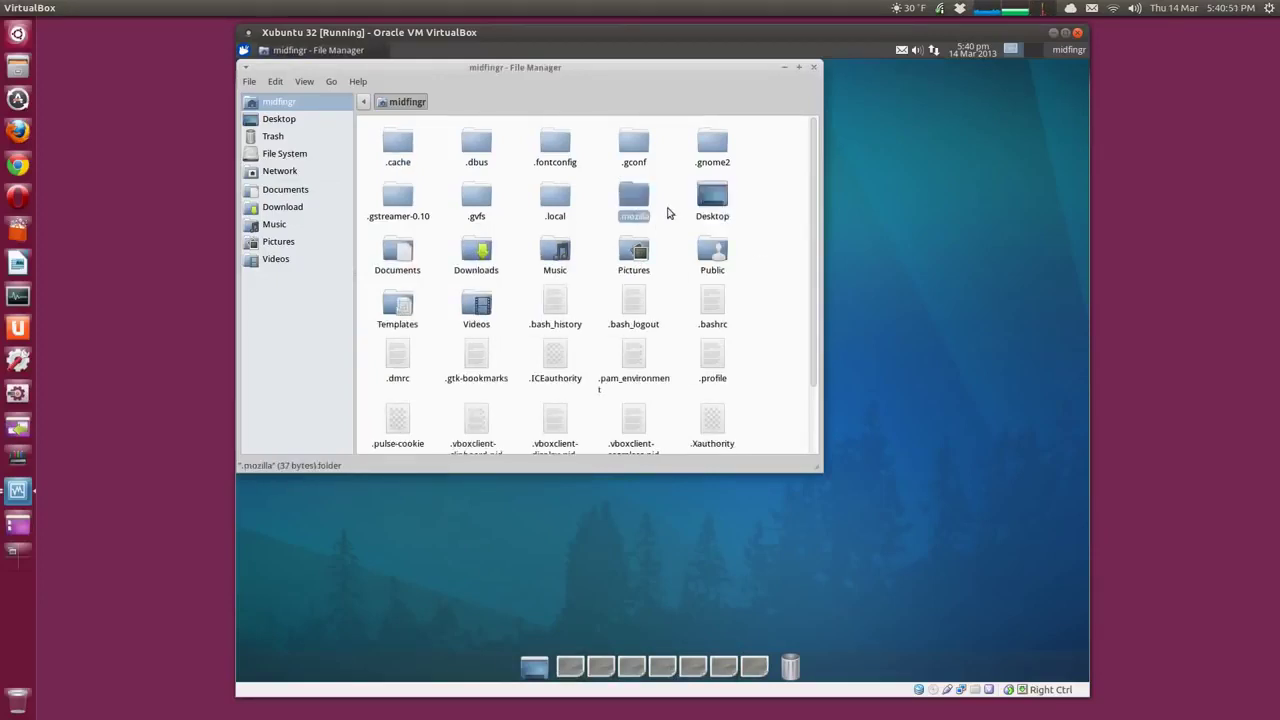
pyautogui.hotkey('shift', 'Delete')
pyautogui.press('Return')
# Step: Permanently delete the .gnome2 and .fontconfig folders from the home folder
pyautogui.click(712, 150)
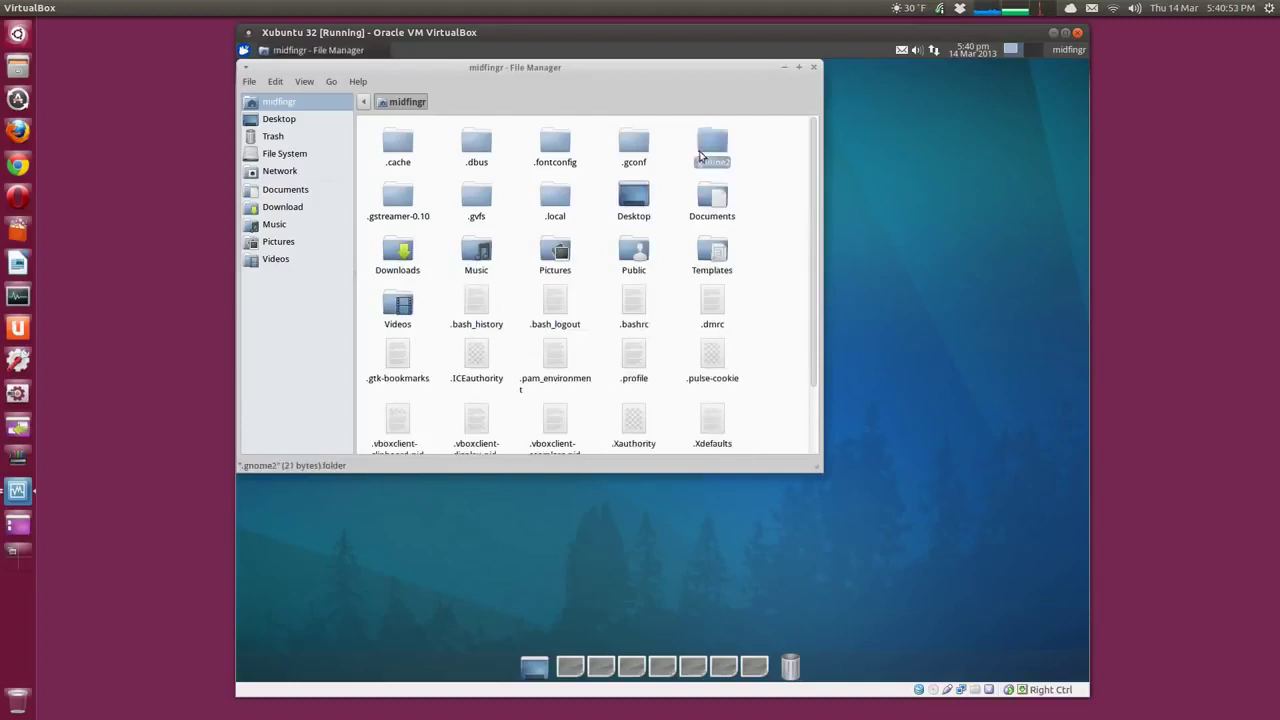
pyautogui.hotkey('shift', 'Delete')
pyautogui.press('Escape')
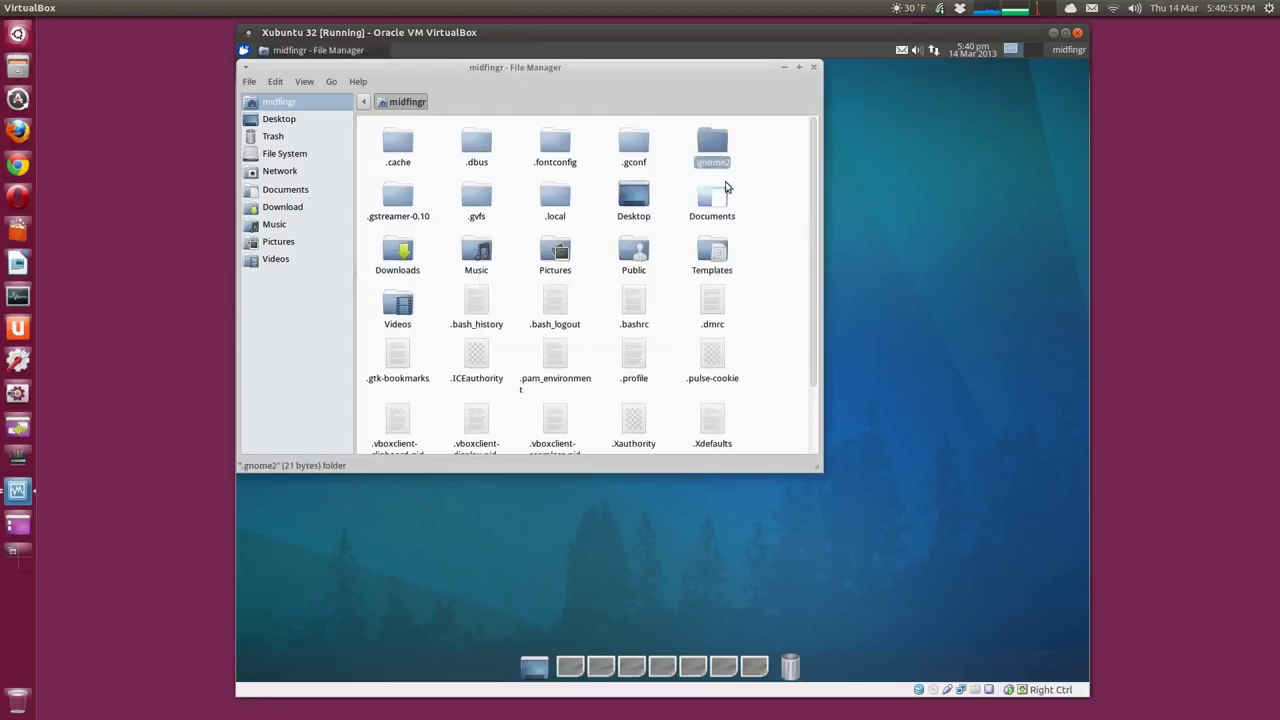
pyautogui.click(575, 170)
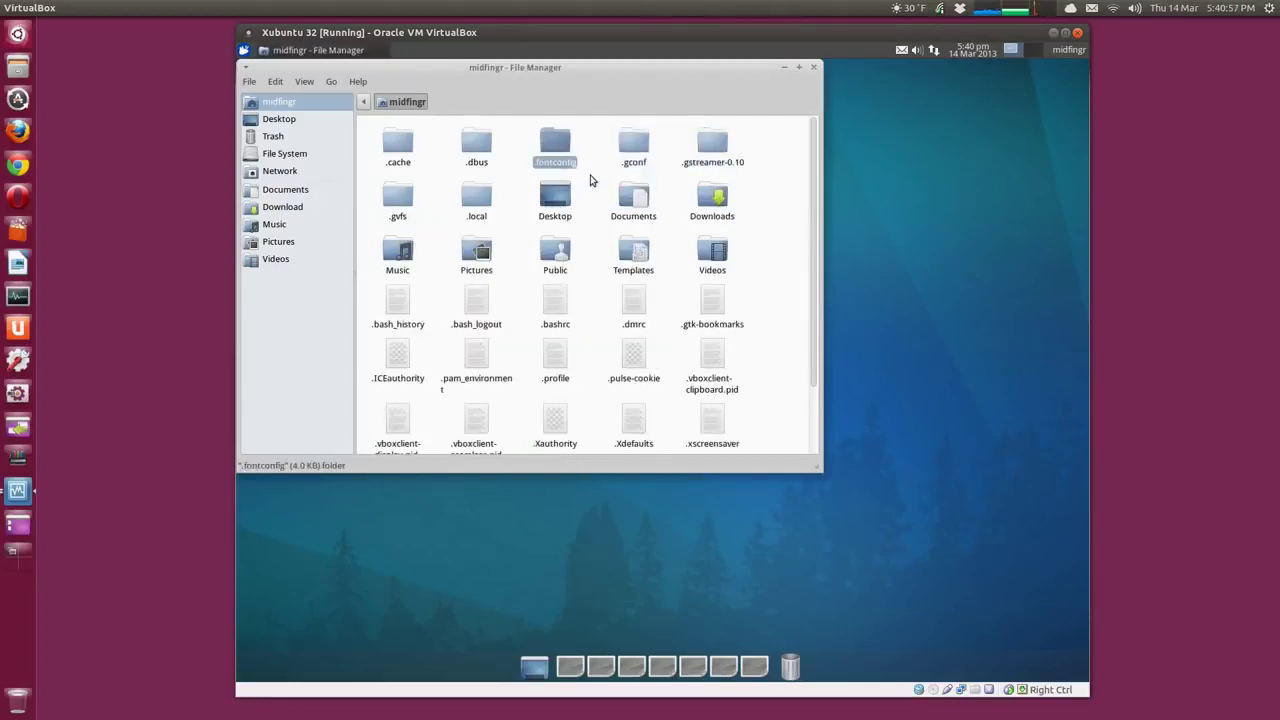
pyautogui.hotkey('shift', 'Delete')
pyautogui.press('Escape')
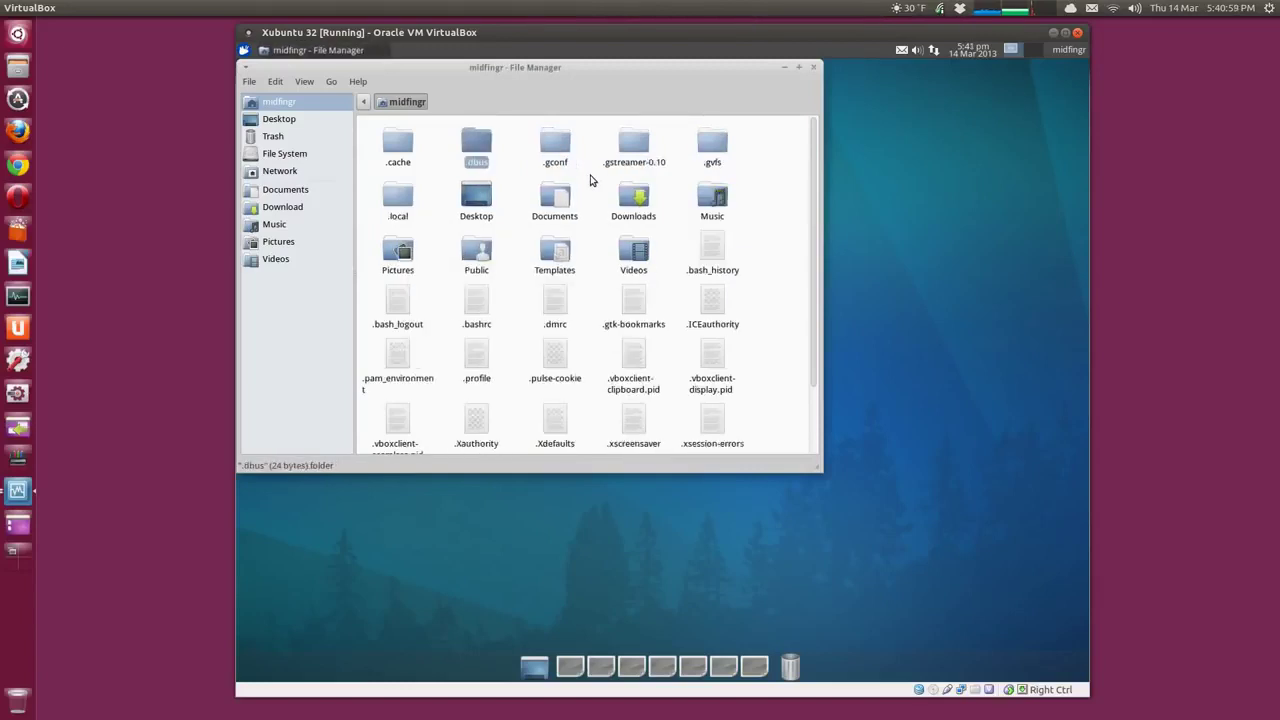
# Step: Permanently delete Downloads, .local and the remaining cache, settings and media folders from the home folder, and close the file manager
pyautogui.click(633, 200)
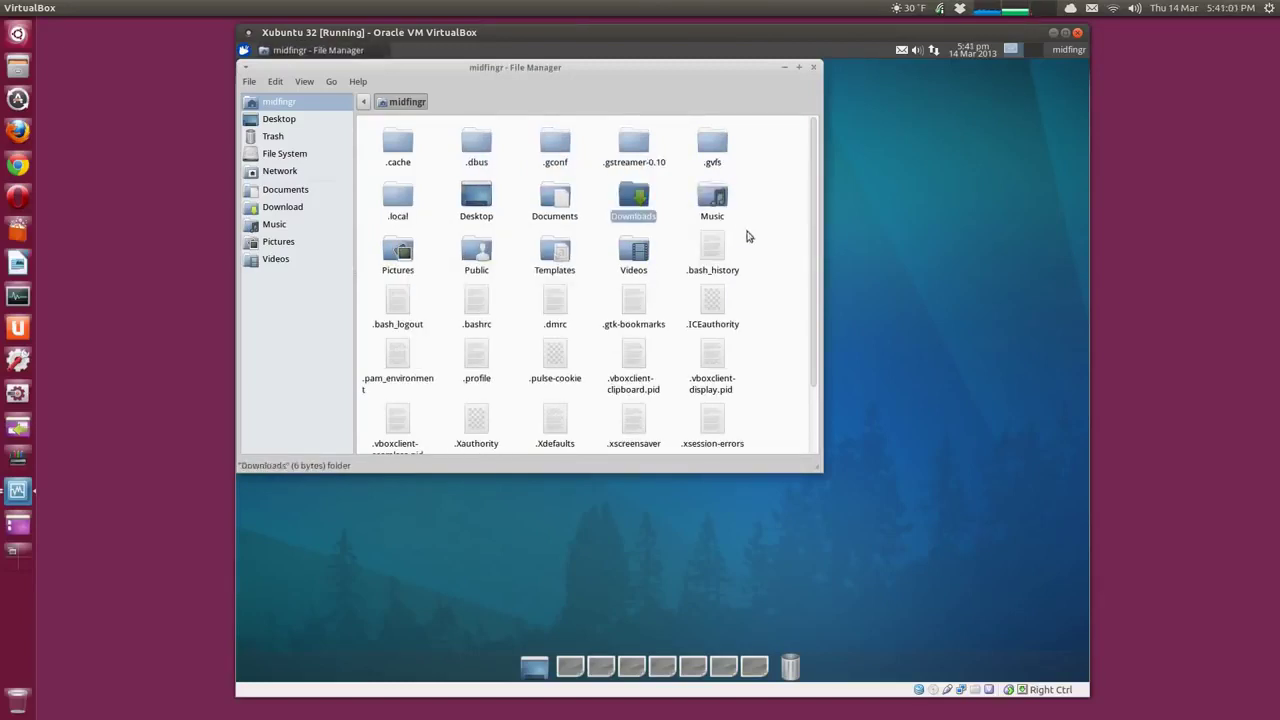
pyautogui.hotkey('shift', 'Delete')
pyautogui.press('Return')
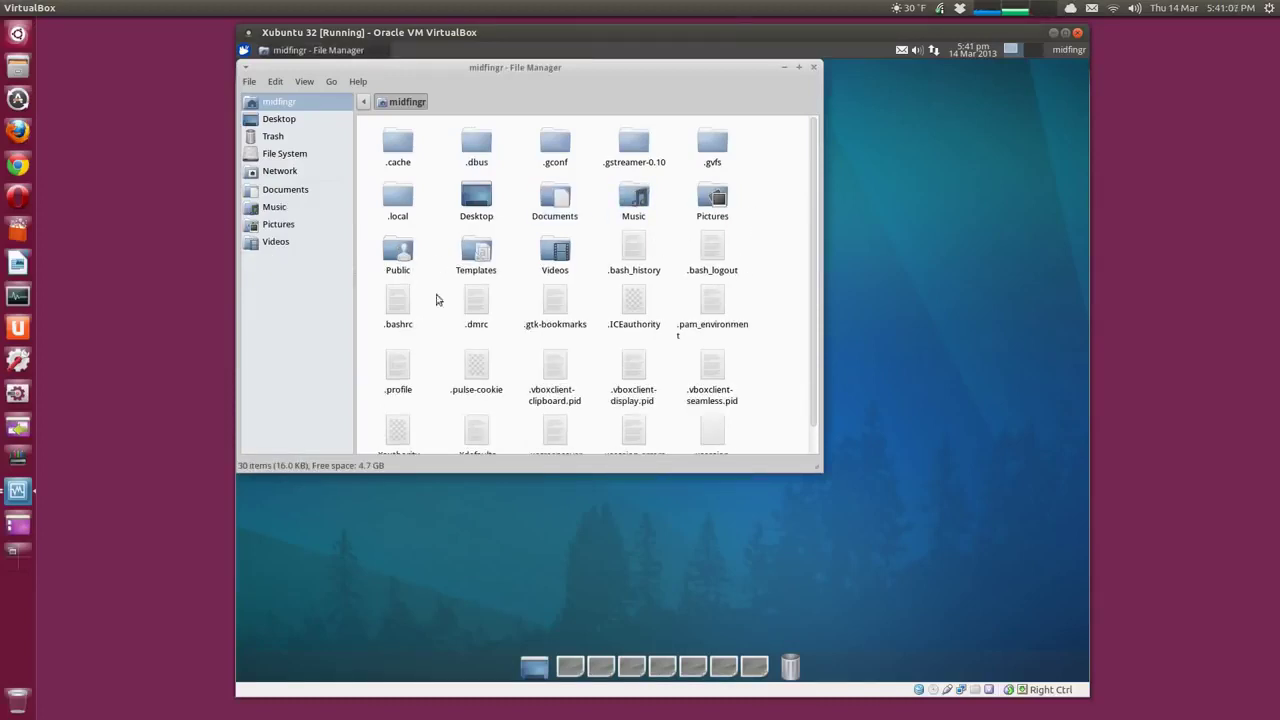
pyautogui.click(398, 196)
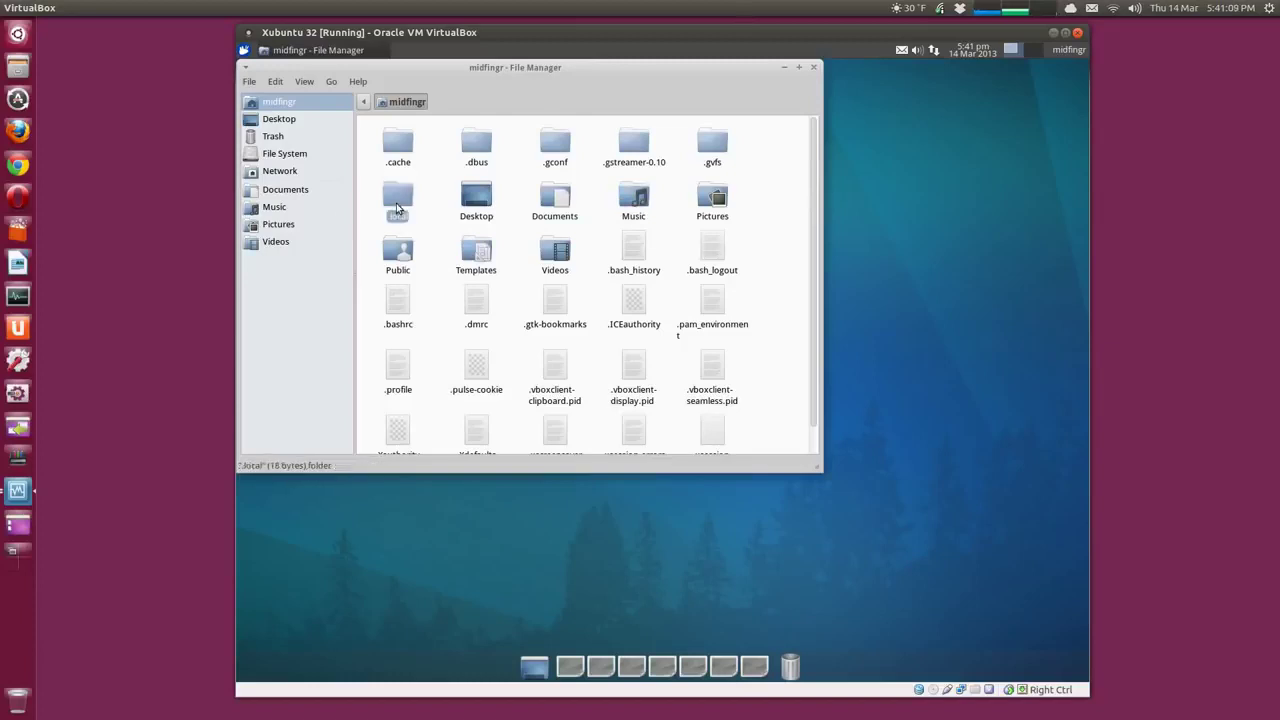
pyautogui.hotkey('shift', 'Delete')
pyautogui.press('Return')
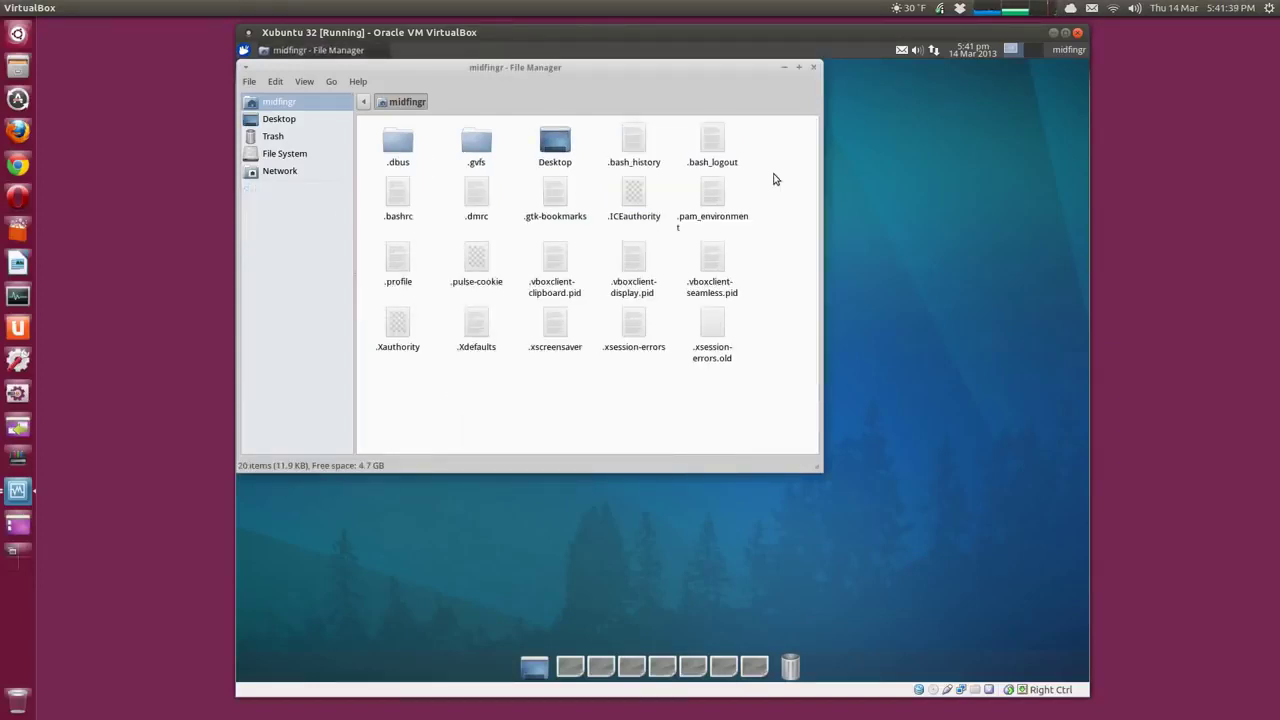
pyautogui.click(282, 154)
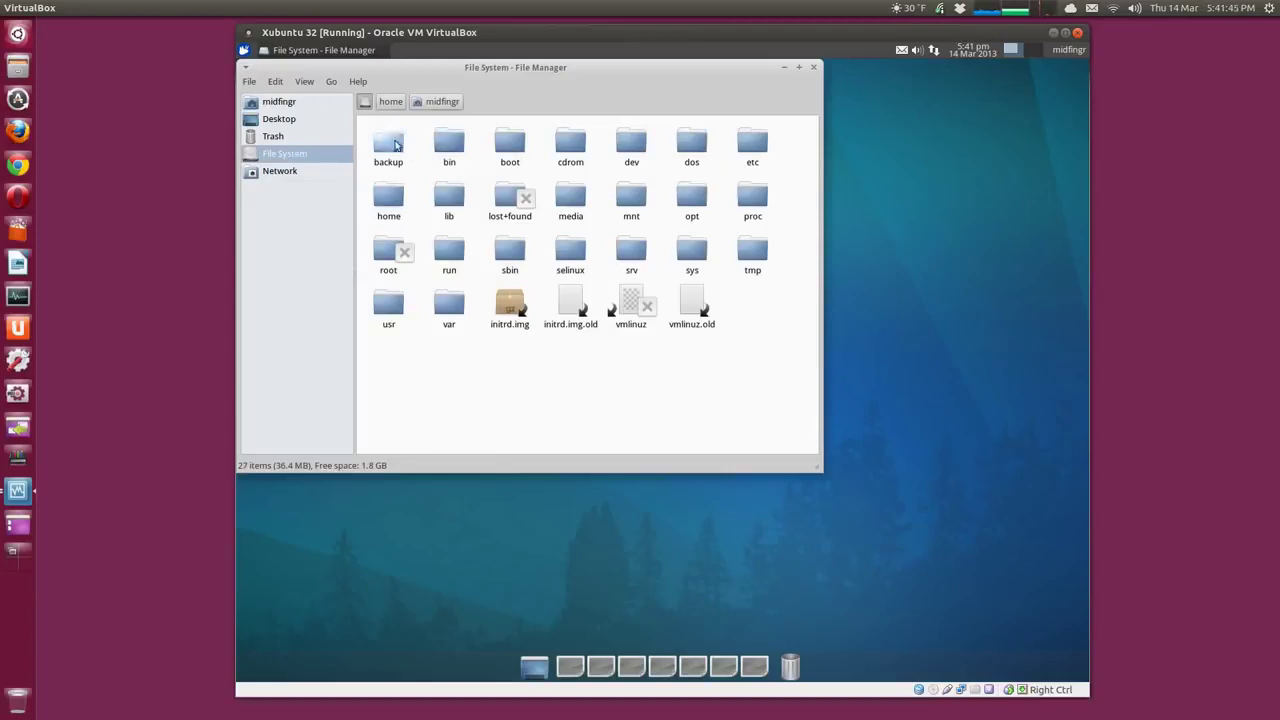
pyautogui.click(813, 67)
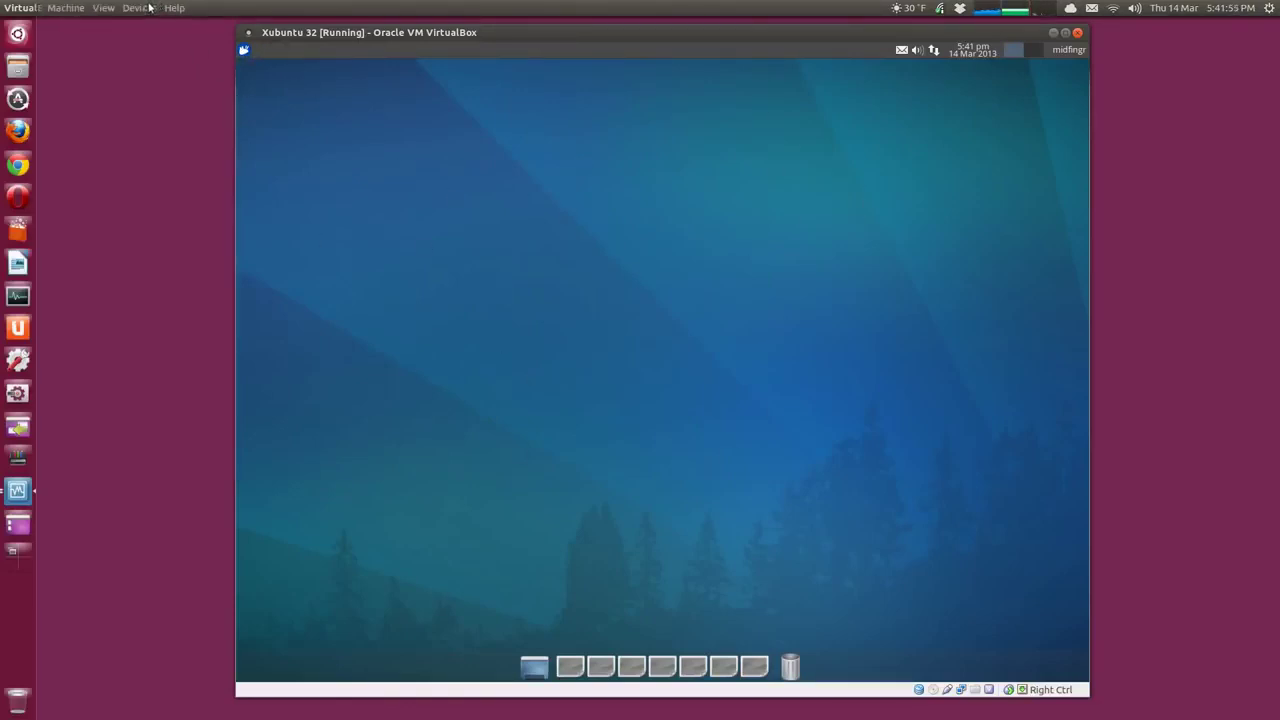
# Step: Load clonezilla-live-20130226-quantal-i386.iso into the virtual CD/DVD drive and close the mount notification and disc window
pyautogui.click(139, 7)
pyautogui.moveTo(187, 33)
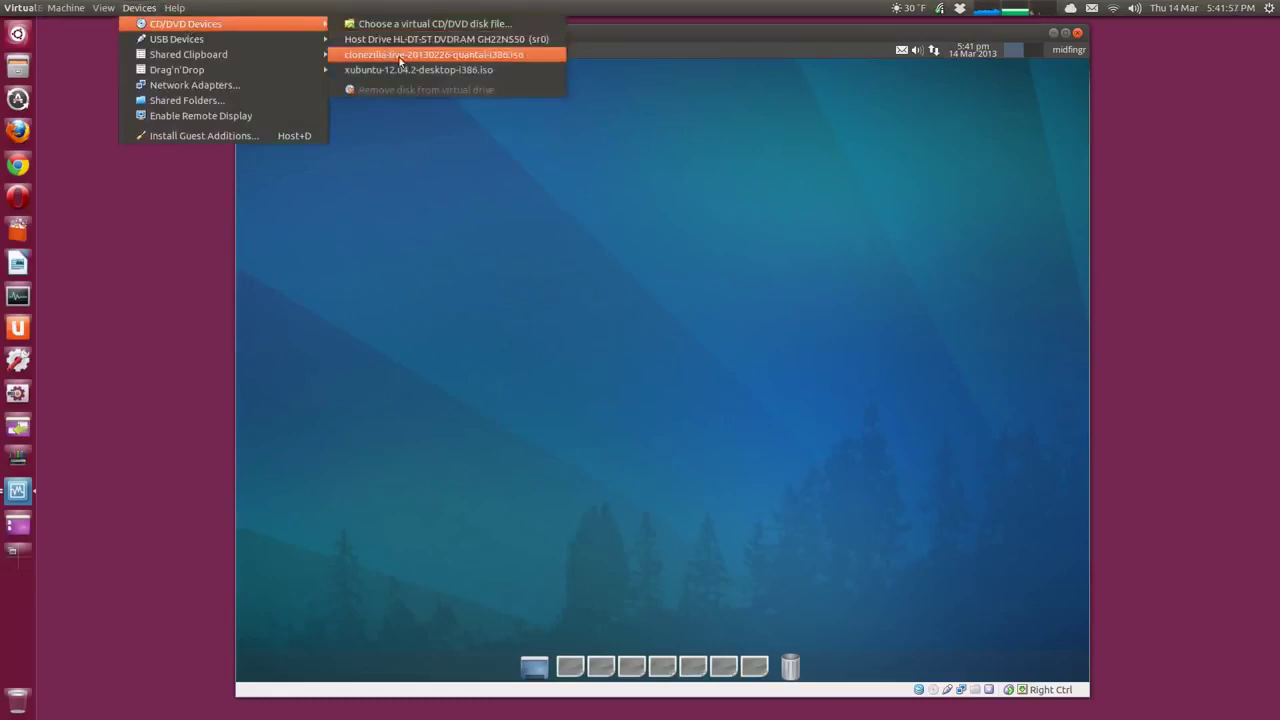
pyautogui.click(385, 51)
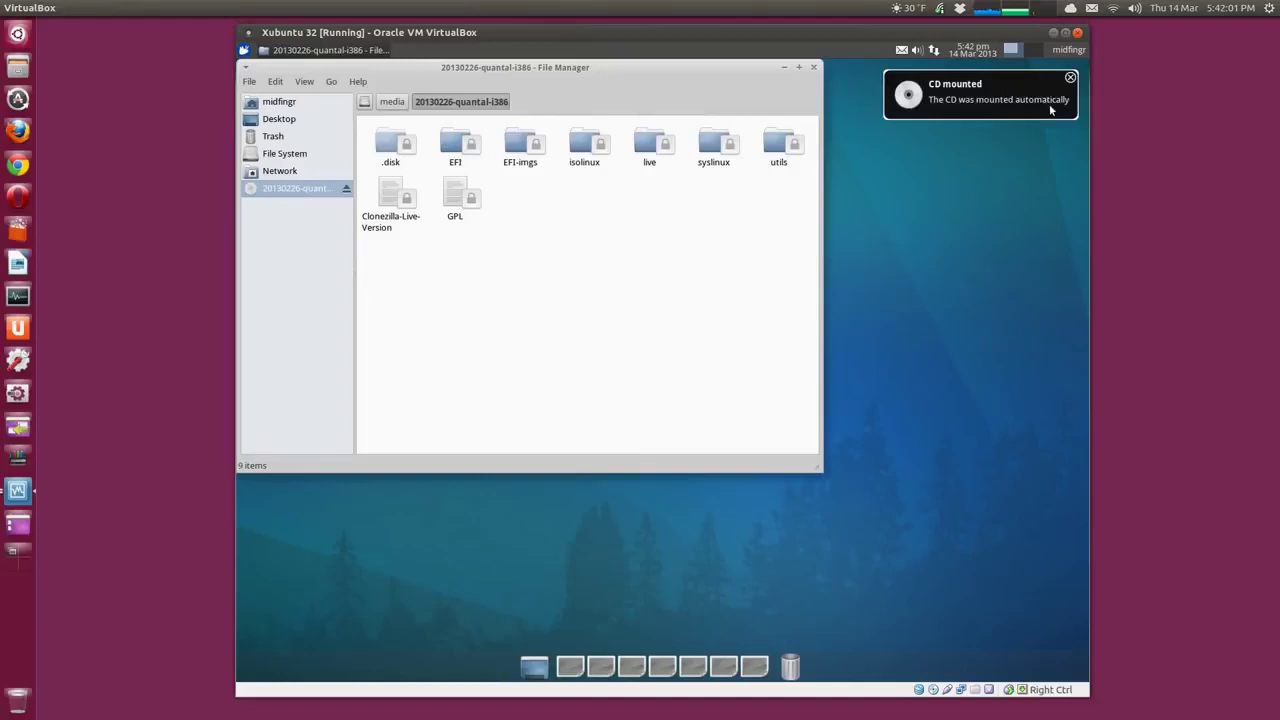
pyautogui.click(1071, 78)
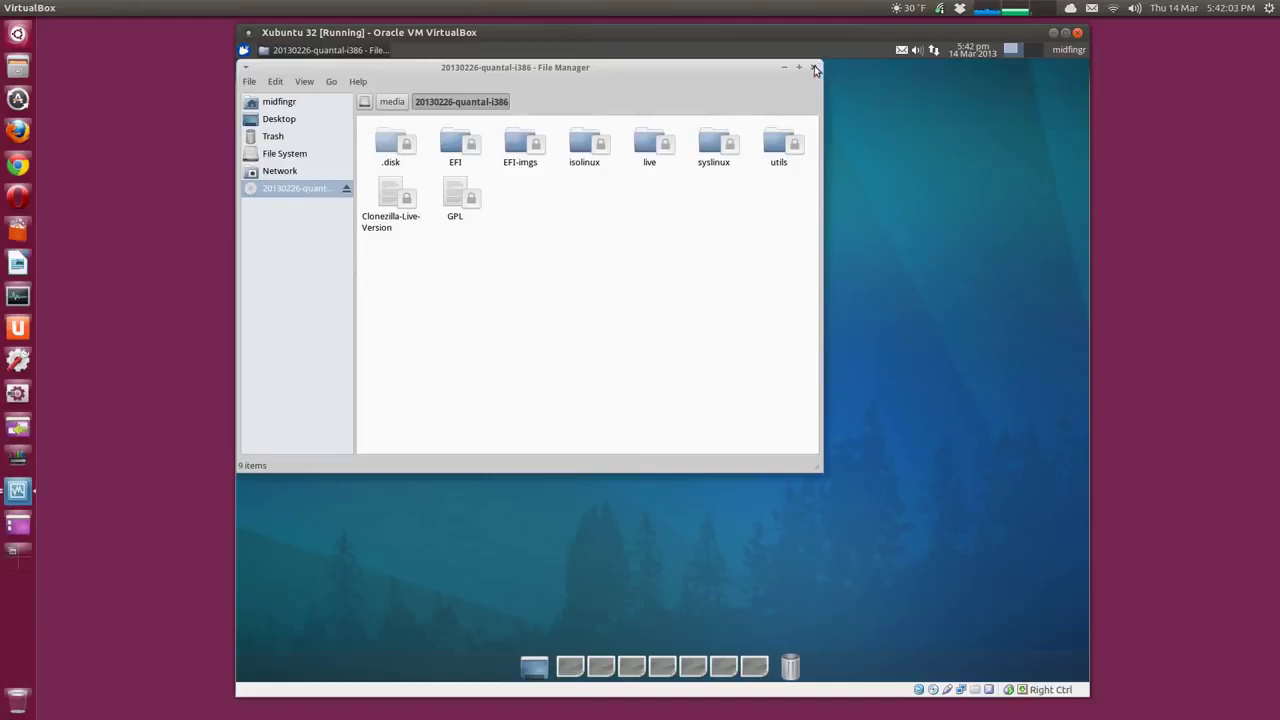
pyautogui.click(813, 67)
# Step: Reboot the Xubuntu virtual machine from its session options and confirm the restart
pyautogui.click(1074, 52)
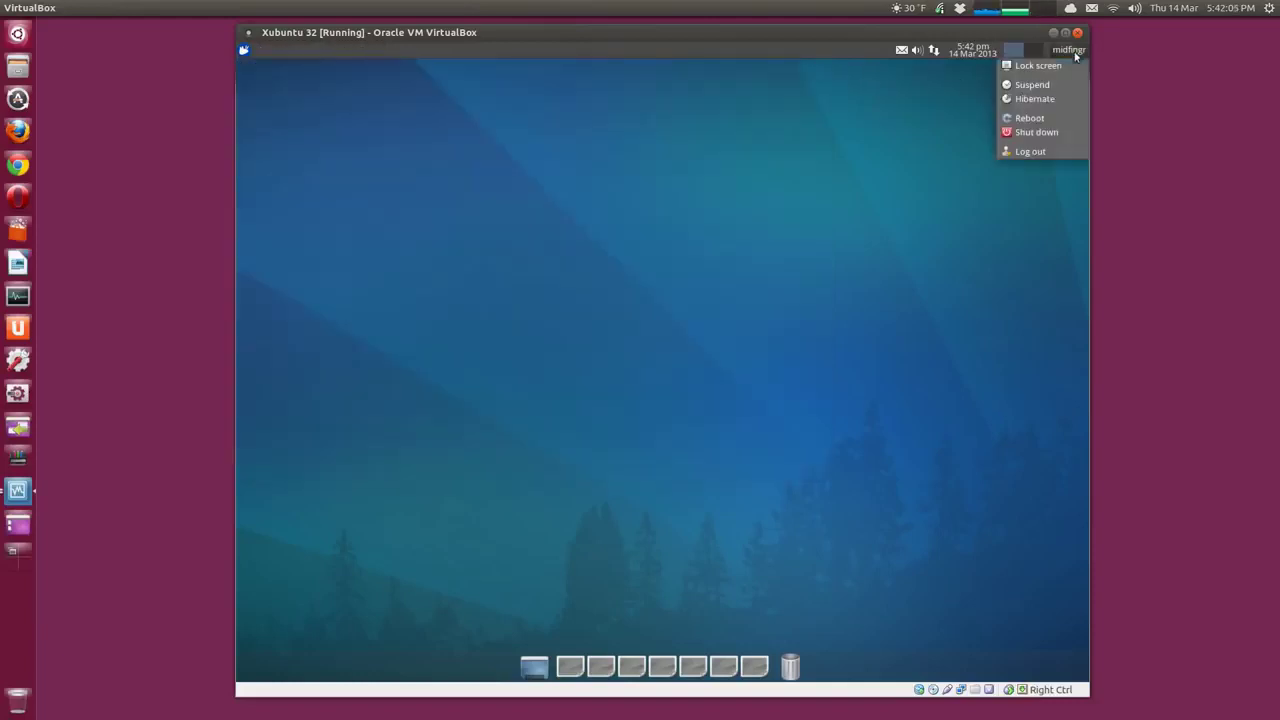
pyautogui.click(1050, 117)
pyautogui.click(743, 383)
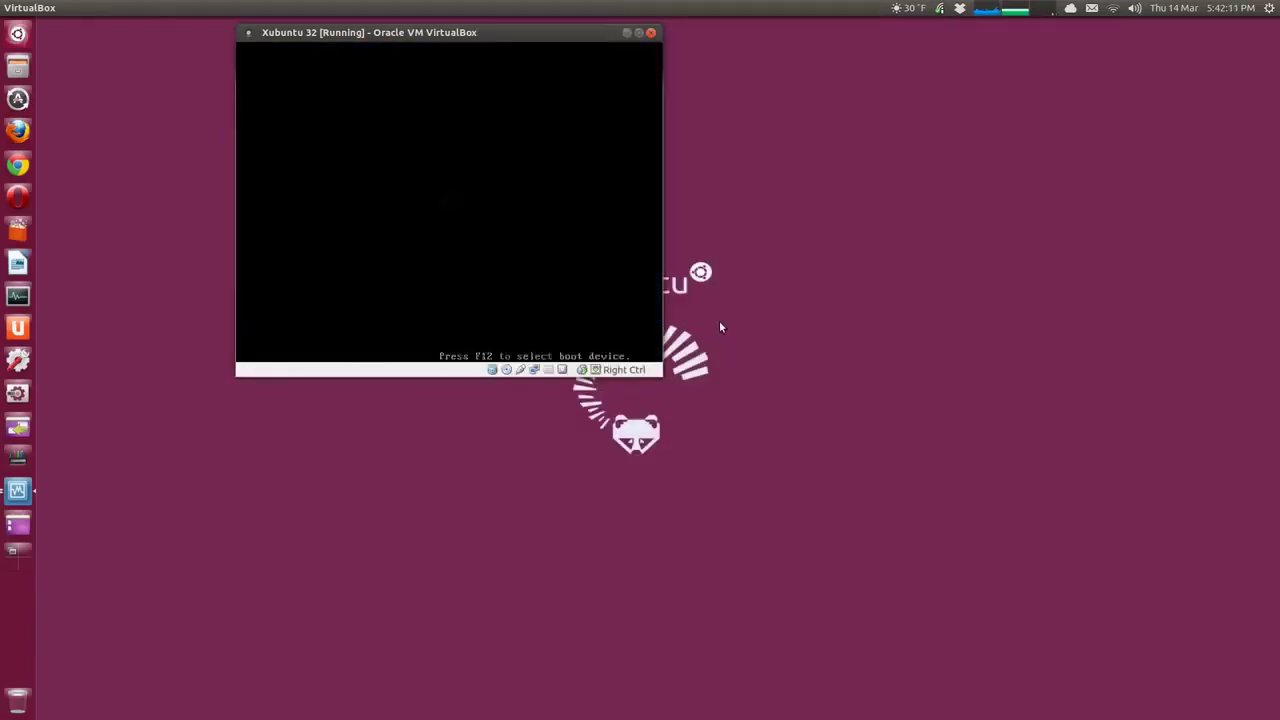
# Step: Boot into Clonezilla live and choose en_US.UTF-8 English as the language
pyautogui.press('Return')
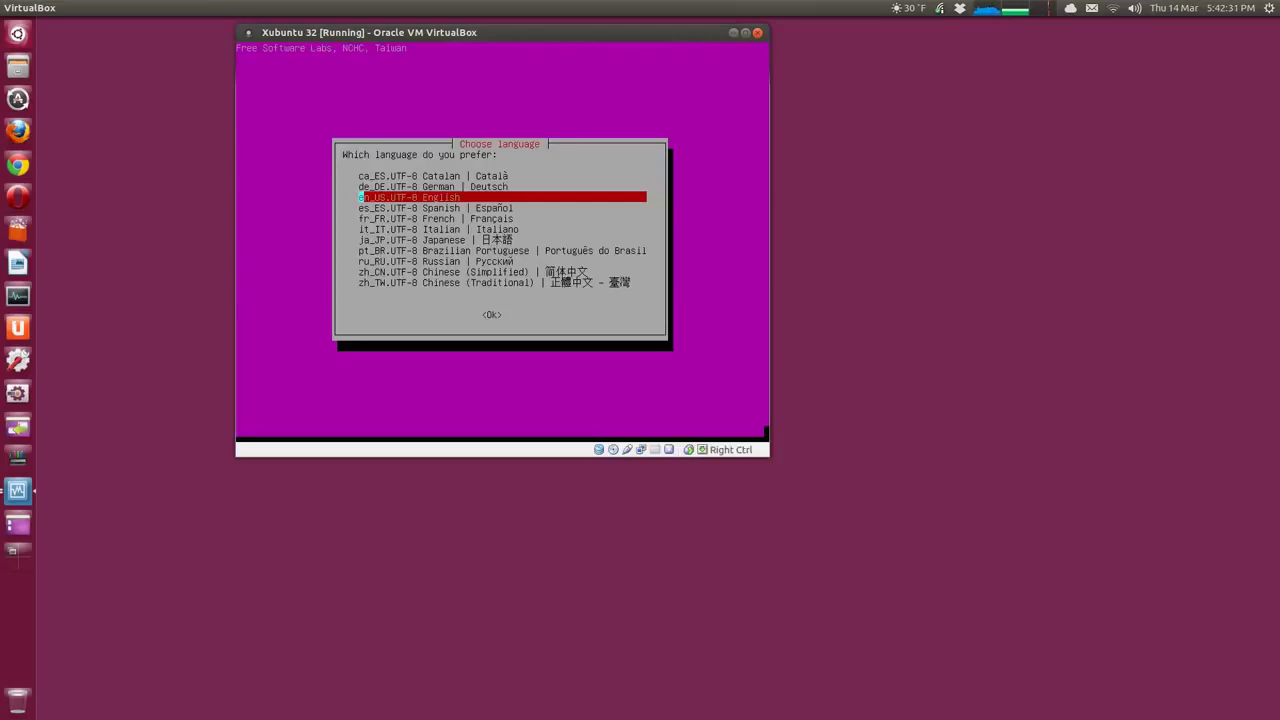
pyautogui.press('Return')
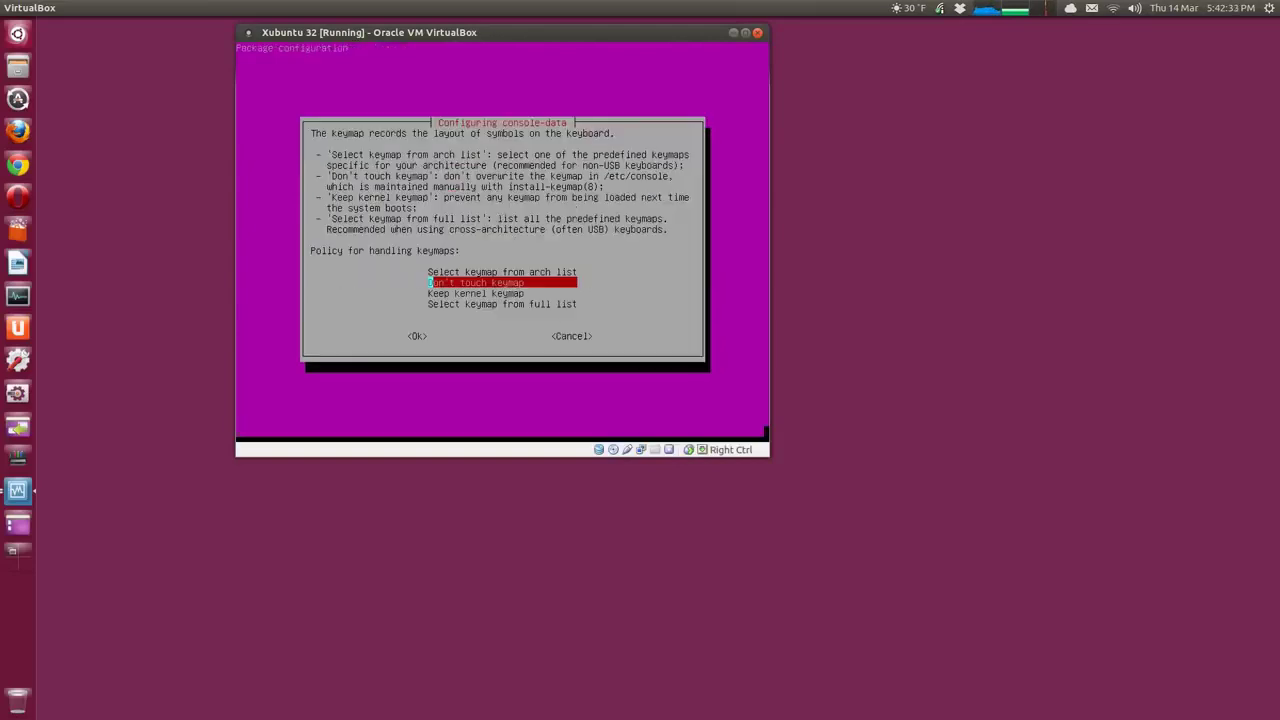
# Step: Leave the keymap untouched and start Clonezilla in device-image mode
pyautogui.press('Return')
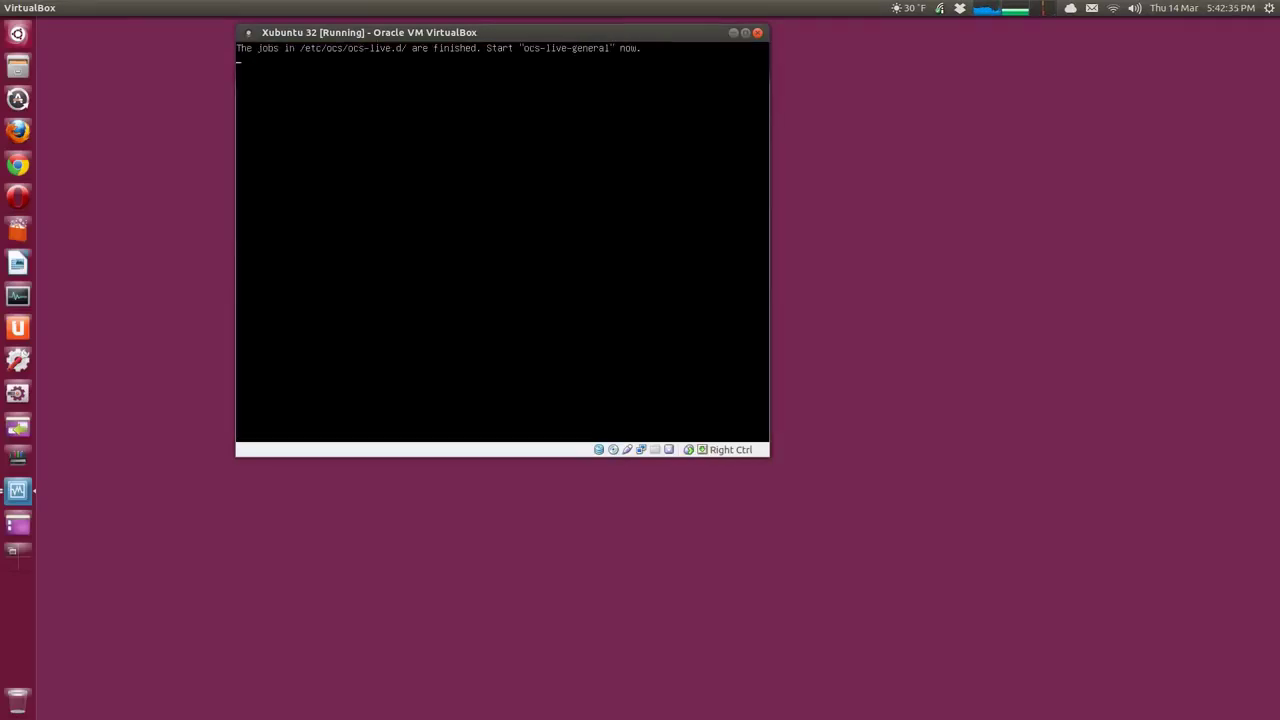
pyautogui.press('Return')
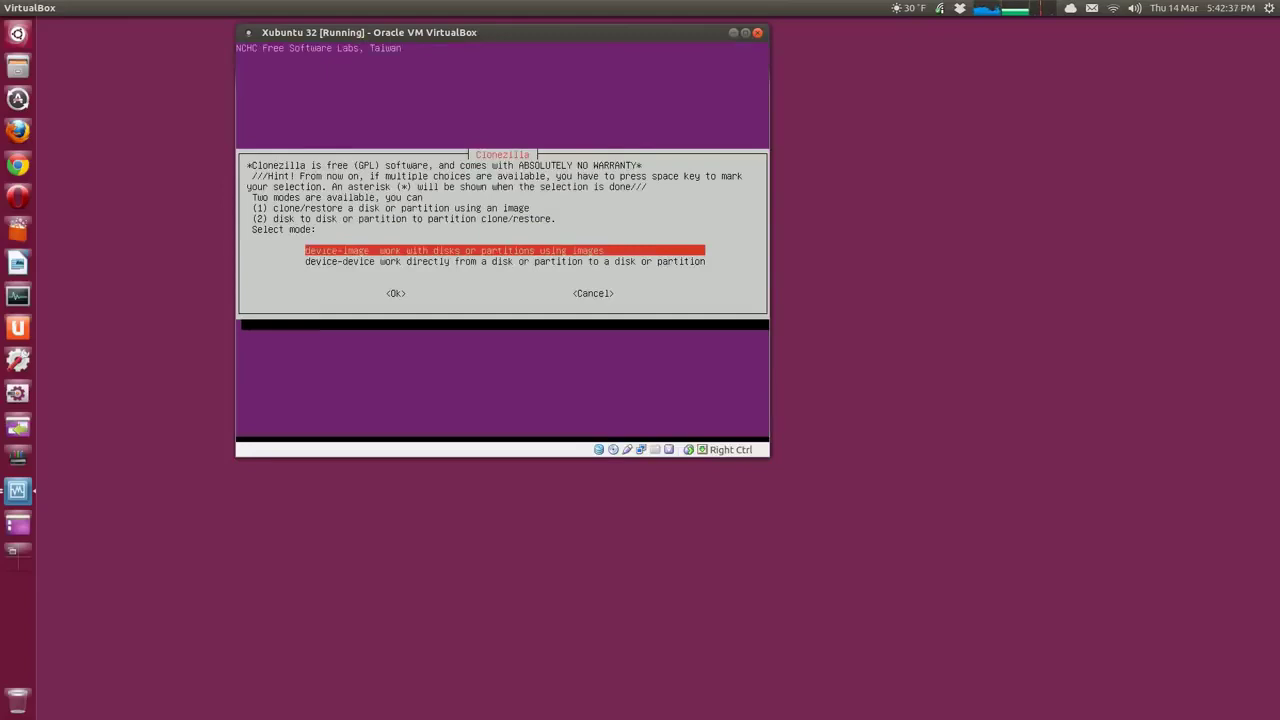
pyautogui.press('Return')
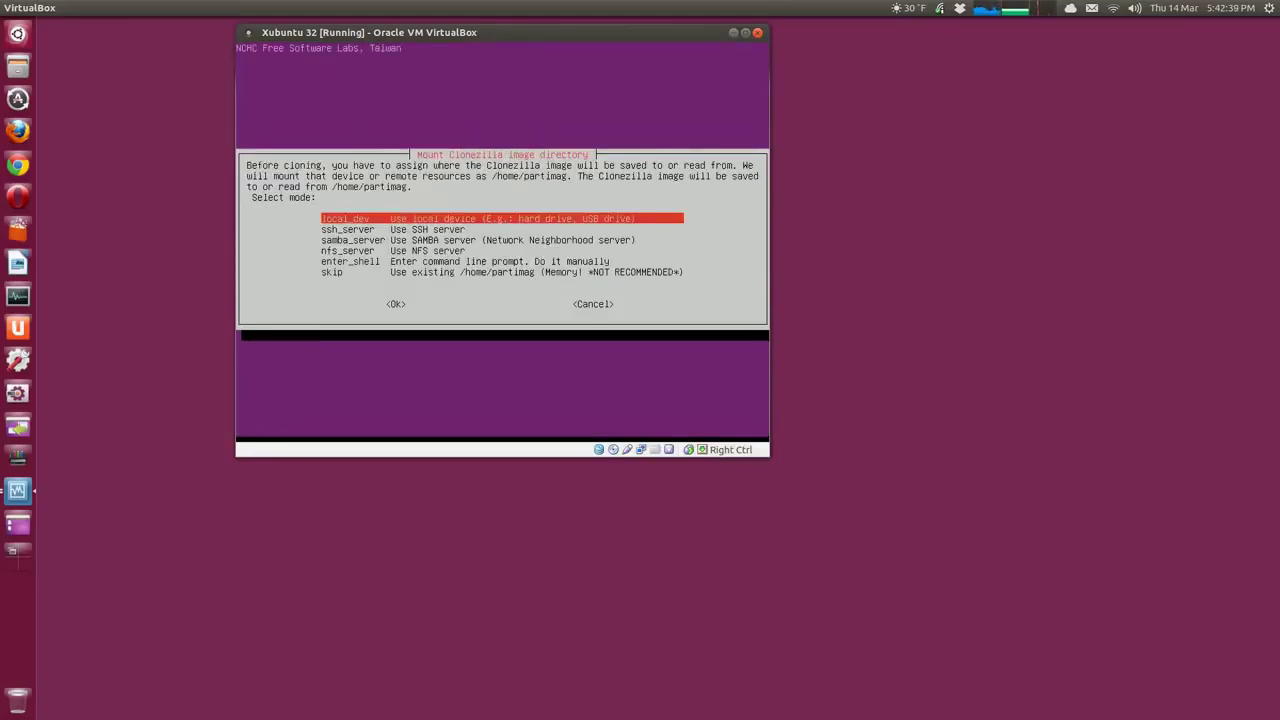
# Step: Choose local_dev as the image location and mount partition sda7 as the /home/partimag image repository
pyautogui.press('Return')
pyautogui.press('Return')
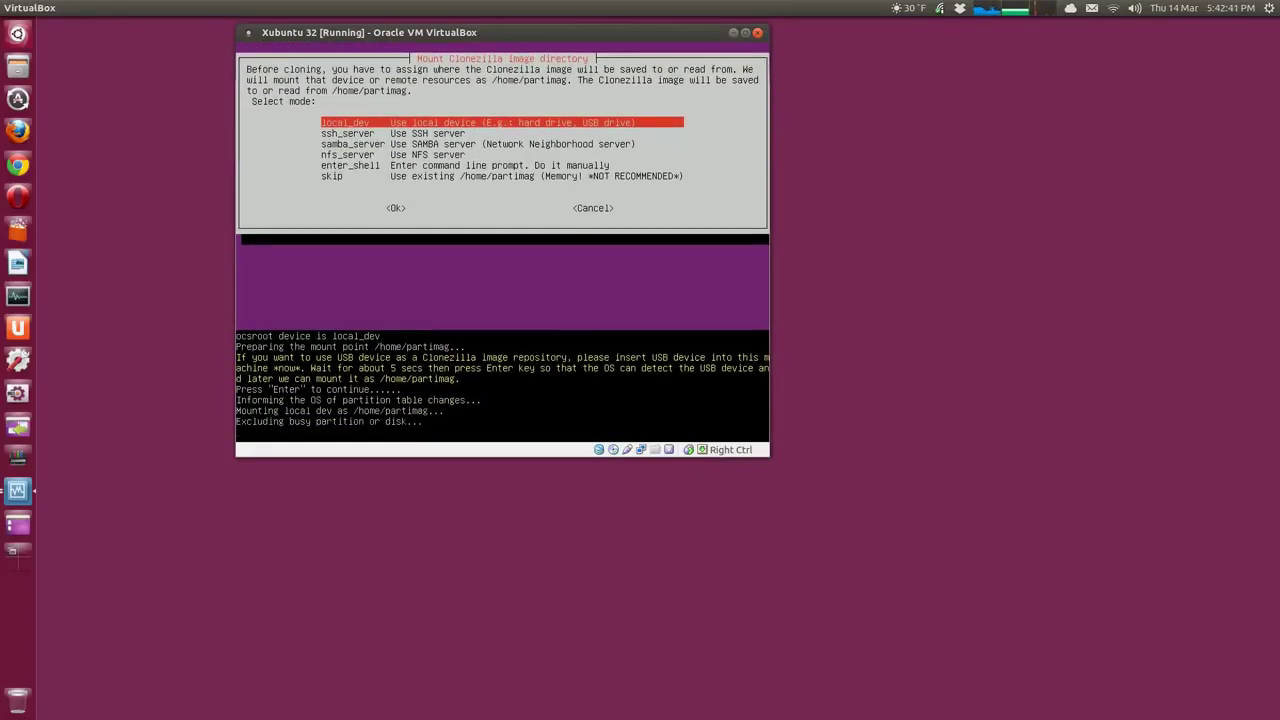
pyautogui.scroll(3, 761, 432)
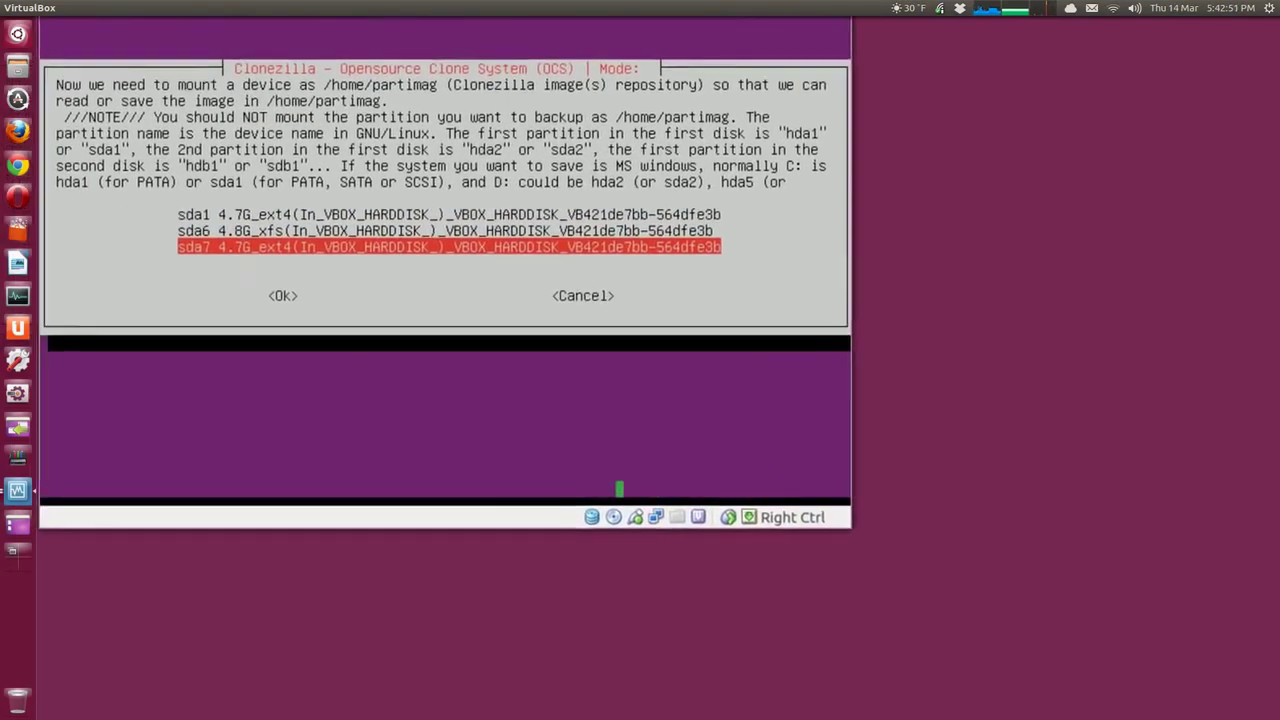
pyautogui.scroll(2, 426, 297)
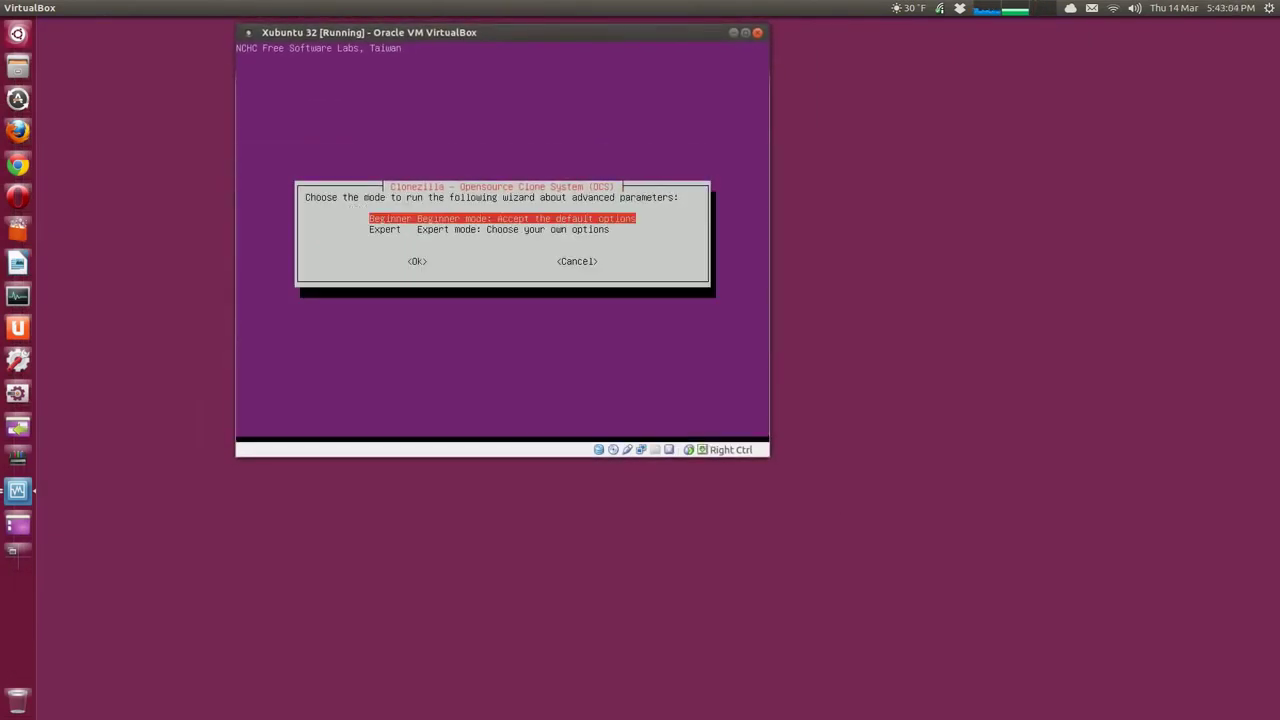
# Step: Run the wizard in Expert mode and choose restoreparts to restore an image to local partitions
pyautogui.scroll(3, 452, 245)
pyautogui.scroll(-1, 452, 245)
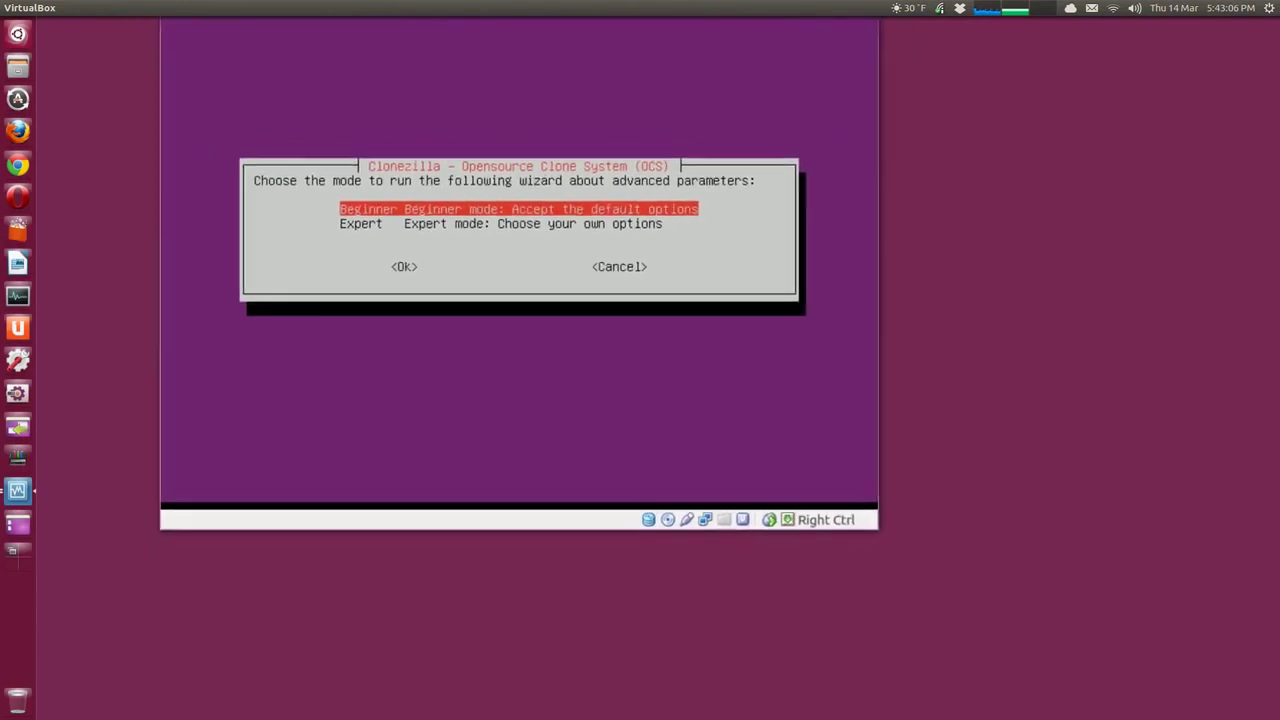
pyautogui.press('Down')
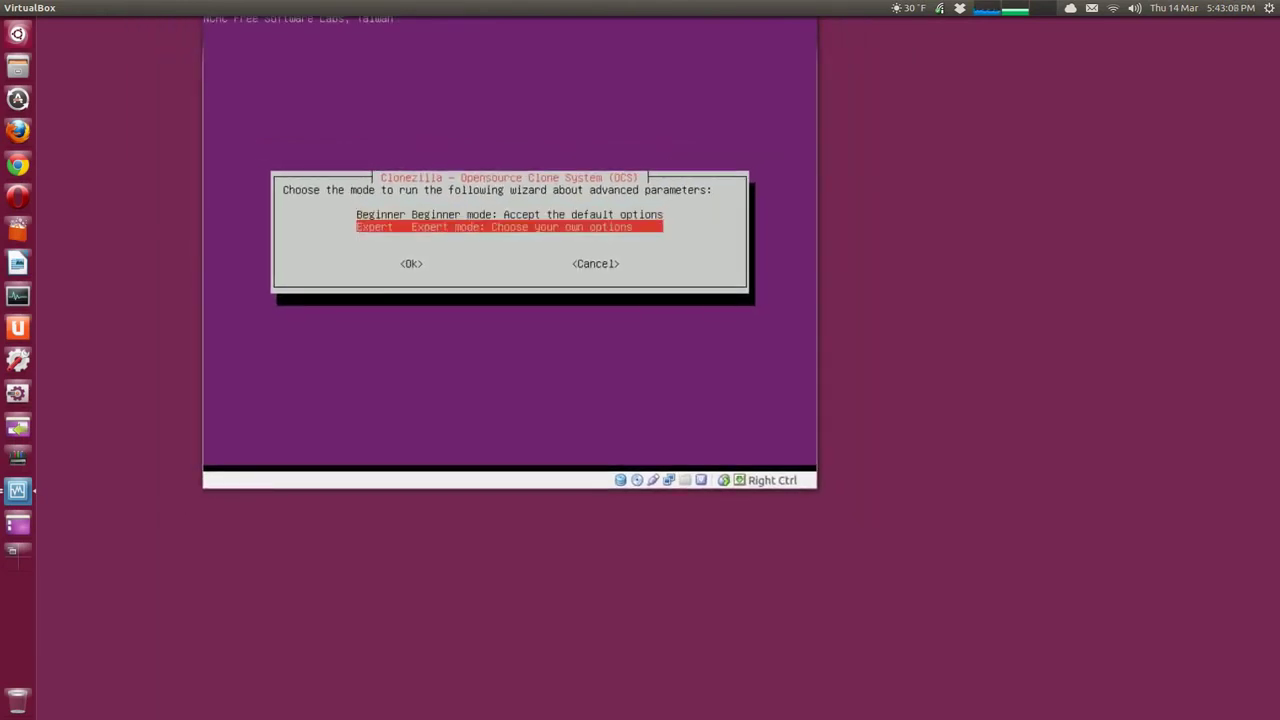
pyautogui.press('Return')
pyautogui.press('Down')
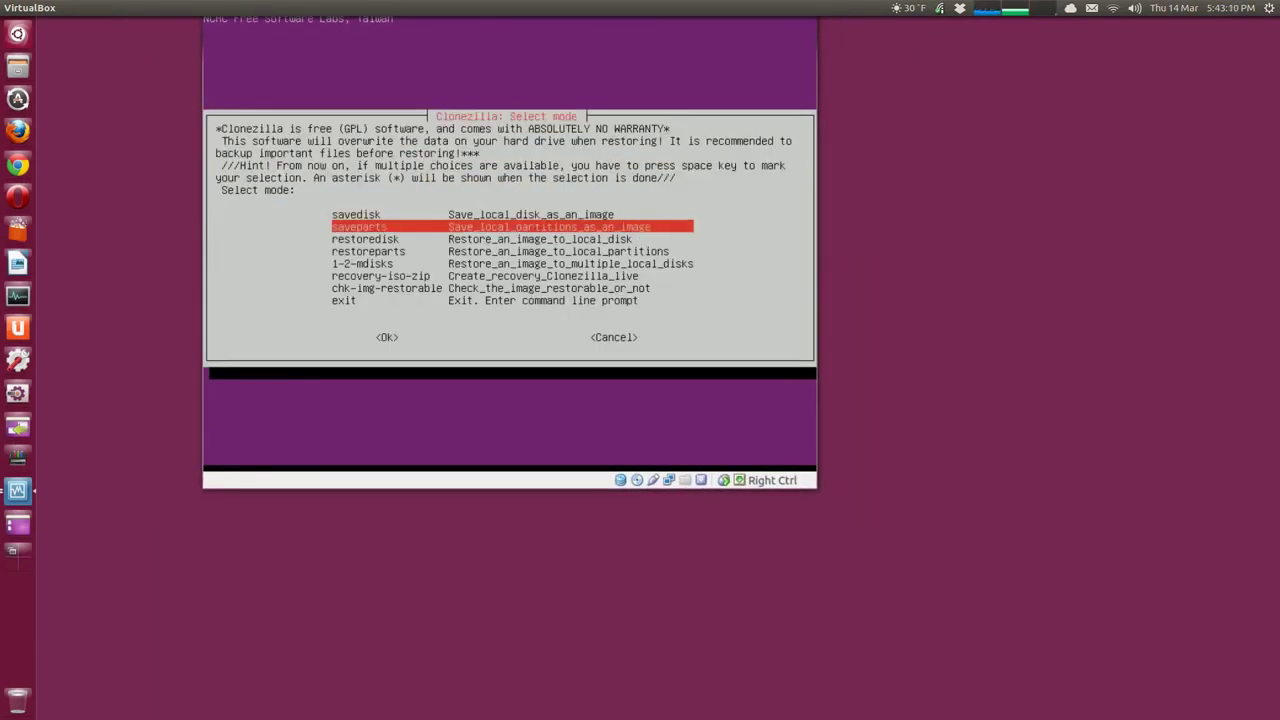
pyautogui.press('Down')
pyautogui.press('Down')
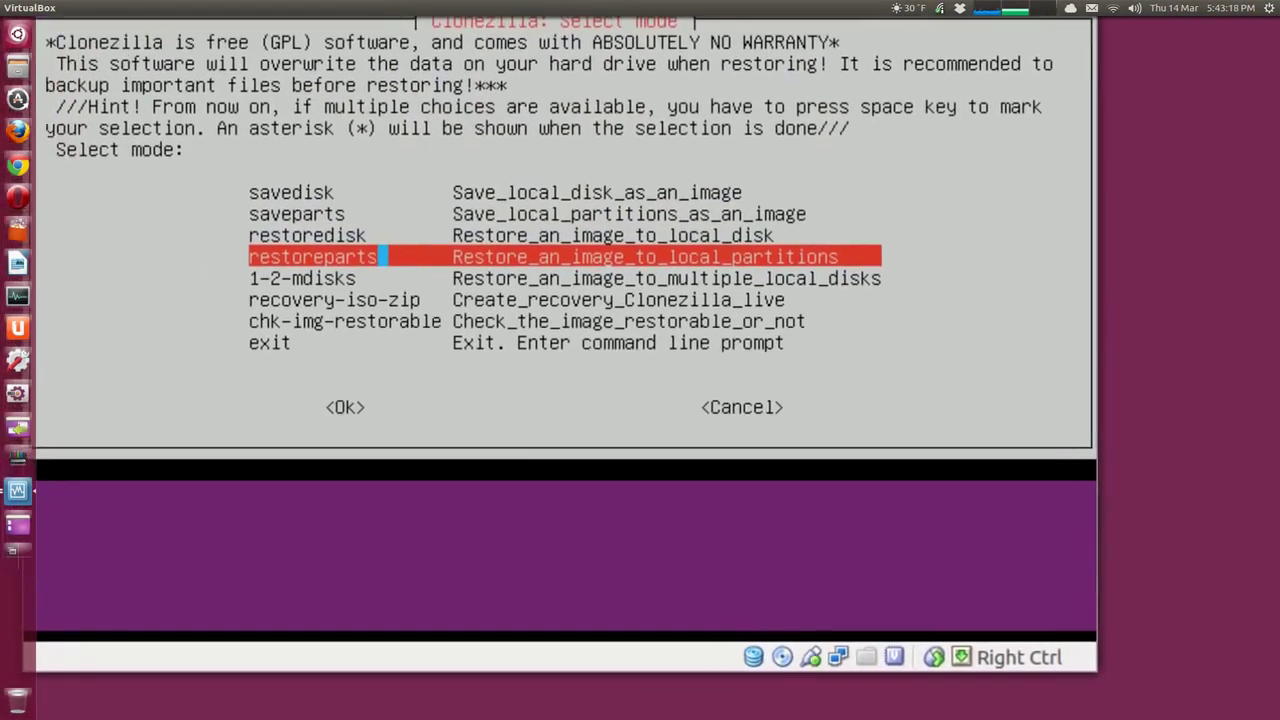
pyautogui.press('Return')
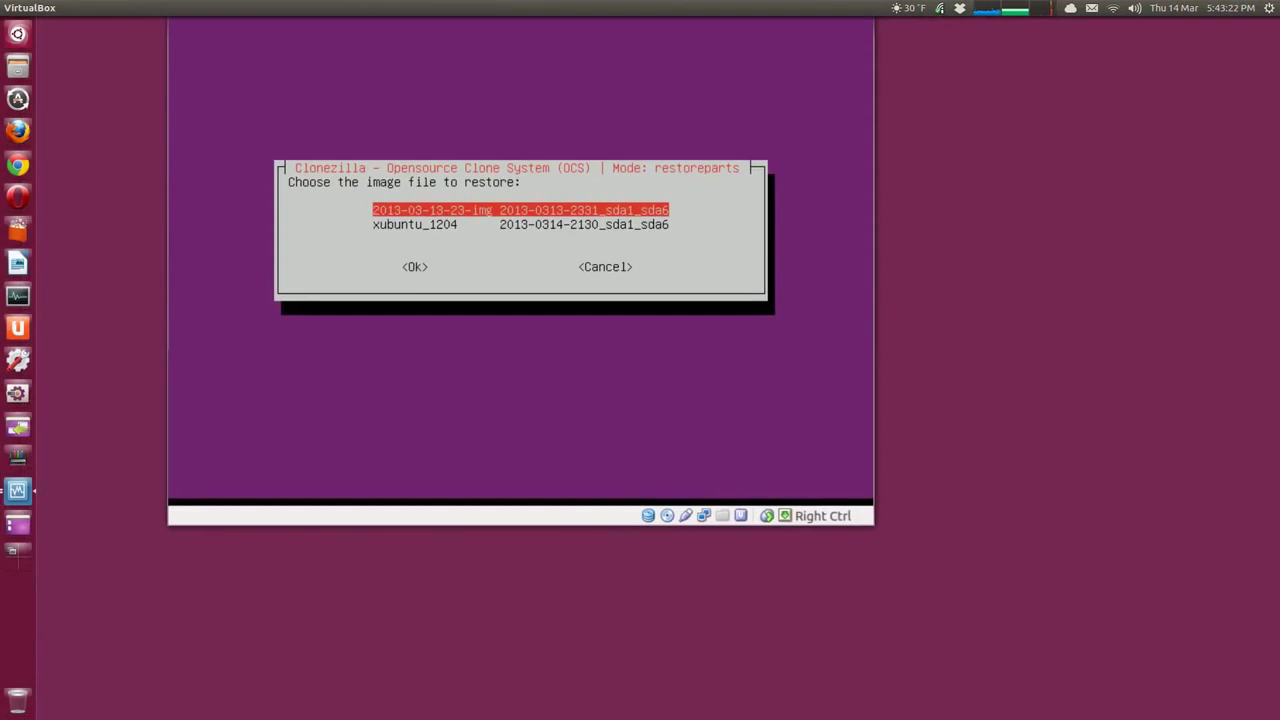
# Step: Choose the xubuntu_1204 image to restore and mark sda1 and sda6 as the target partitions
pyautogui.press('Down')
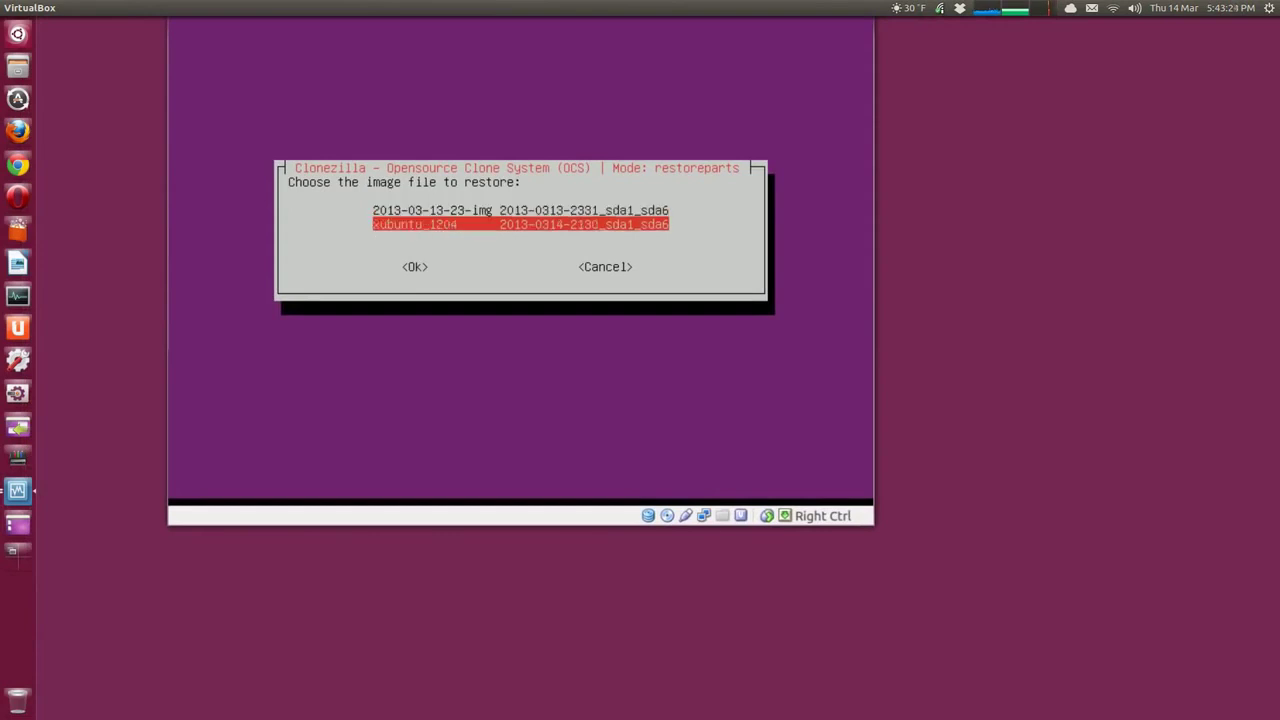
pyautogui.scroll(4, 446, 245)
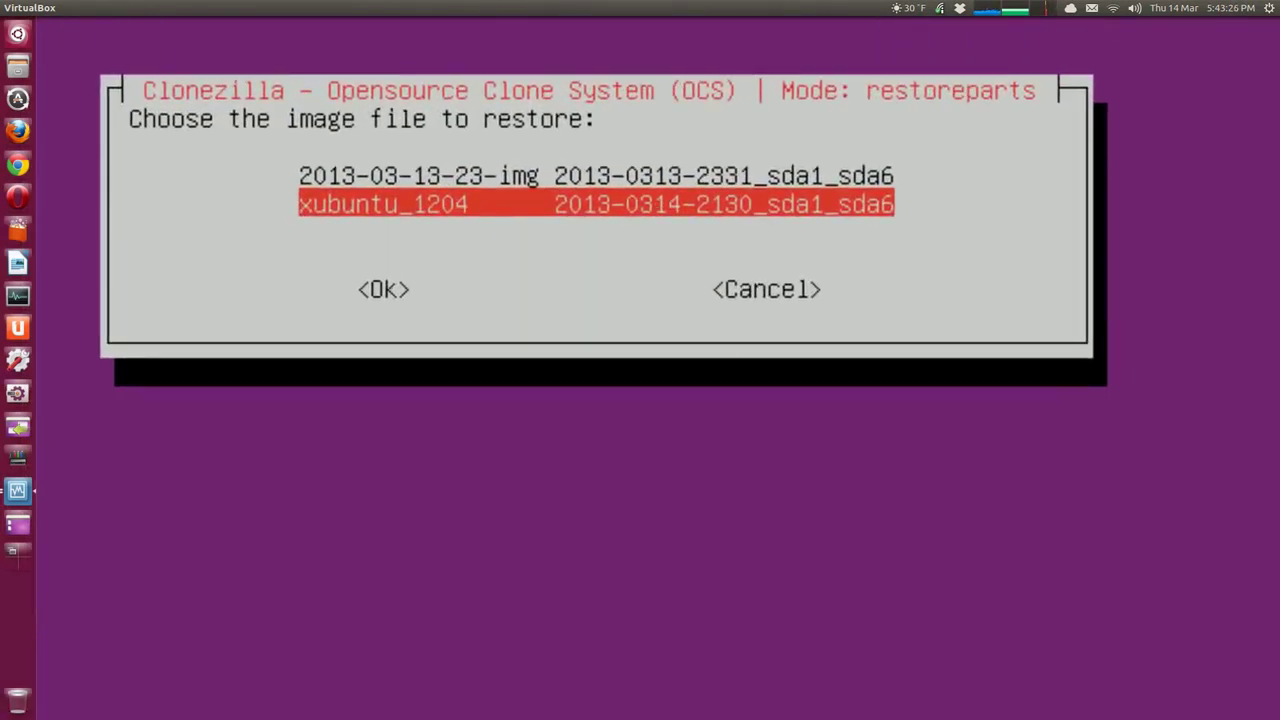
pyautogui.press('Control_R+f')
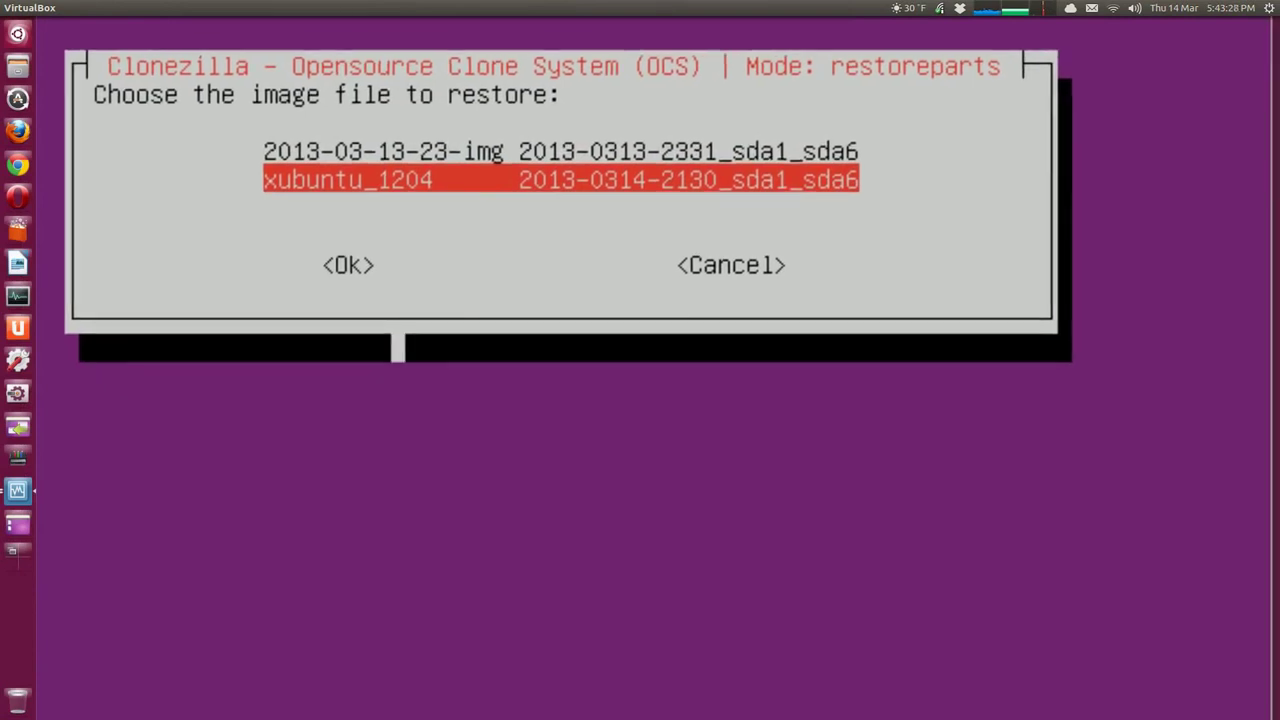
pyautogui.press('Return')
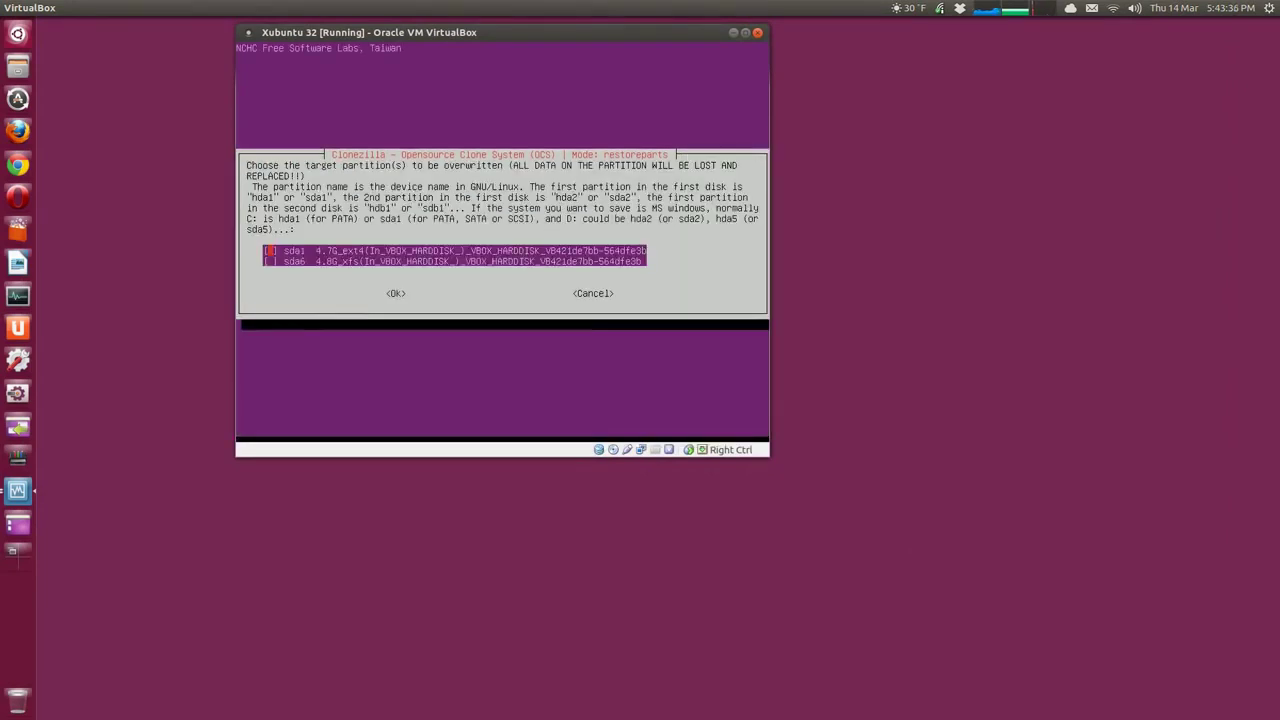
pyautogui.press('Down')
pyautogui.press('Return')
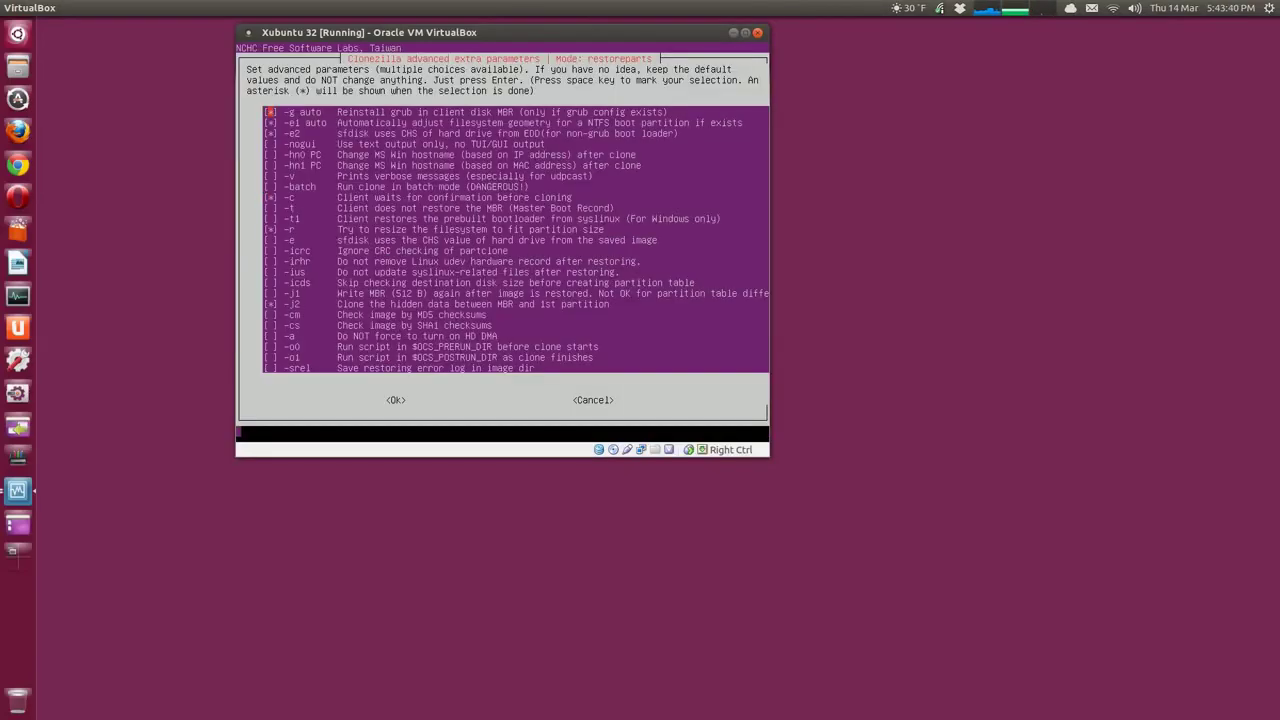
# Step: Disable the -g auto grub reinstall and the -r filesystem resize in the extra parameters, and accept the remaining defaults
pyautogui.scroll(2, 494, 218)
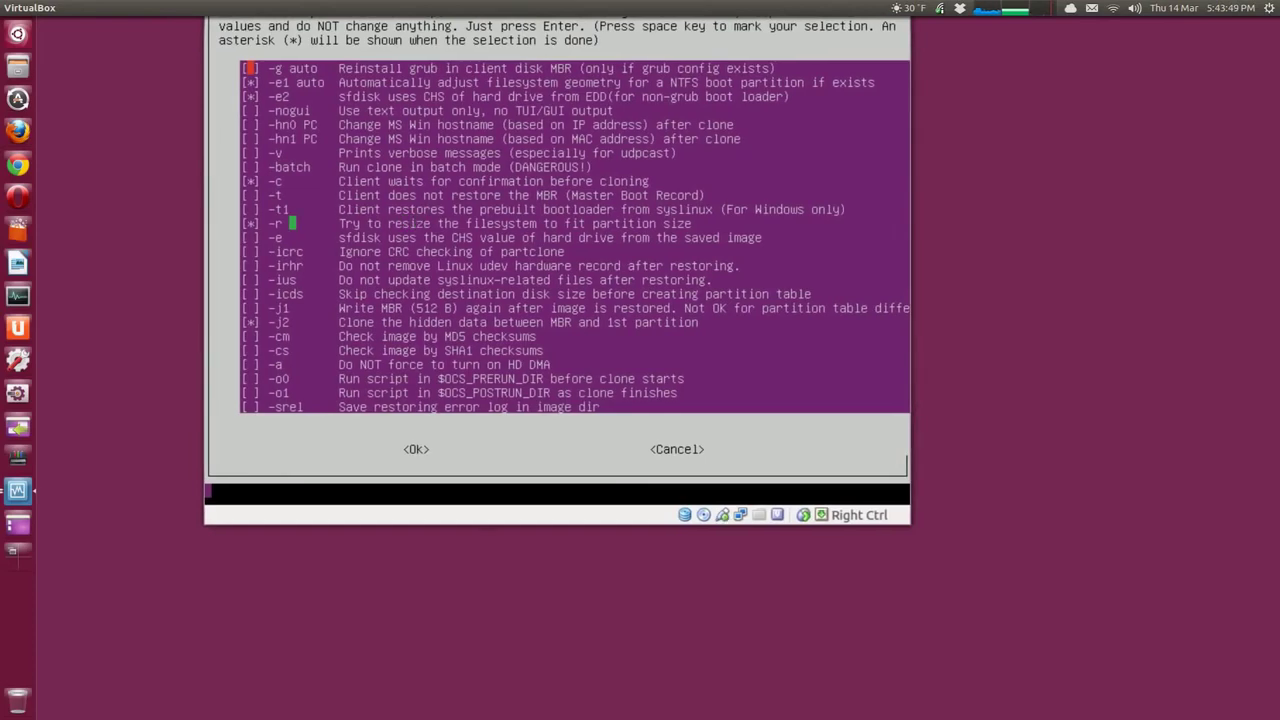
pyautogui.press('space')
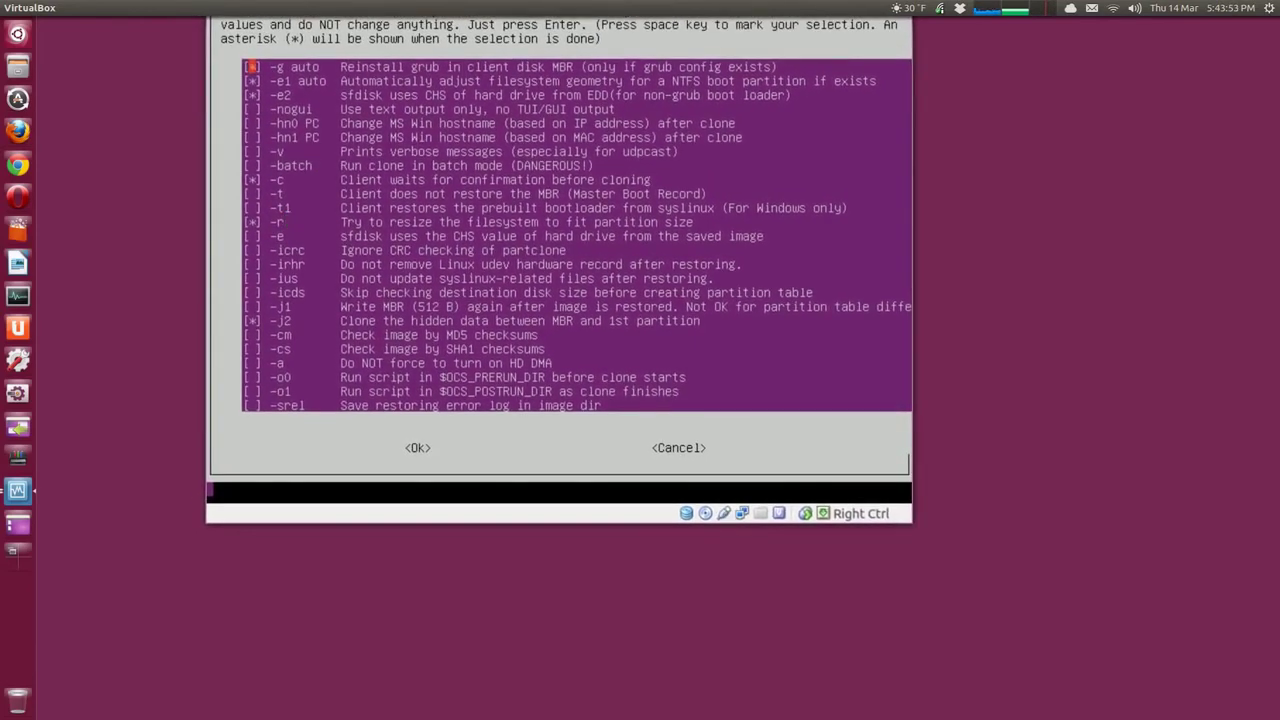
pyautogui.press('Down')
pyautogui.press('Down')
pyautogui.press('Down')
pyautogui.press('Down')
pyautogui.press('Down')
pyautogui.press('Down')
pyautogui.press('Down')
pyautogui.press('Down')
pyautogui.press('Down')
pyautogui.press('Down')
pyautogui.press('Down')
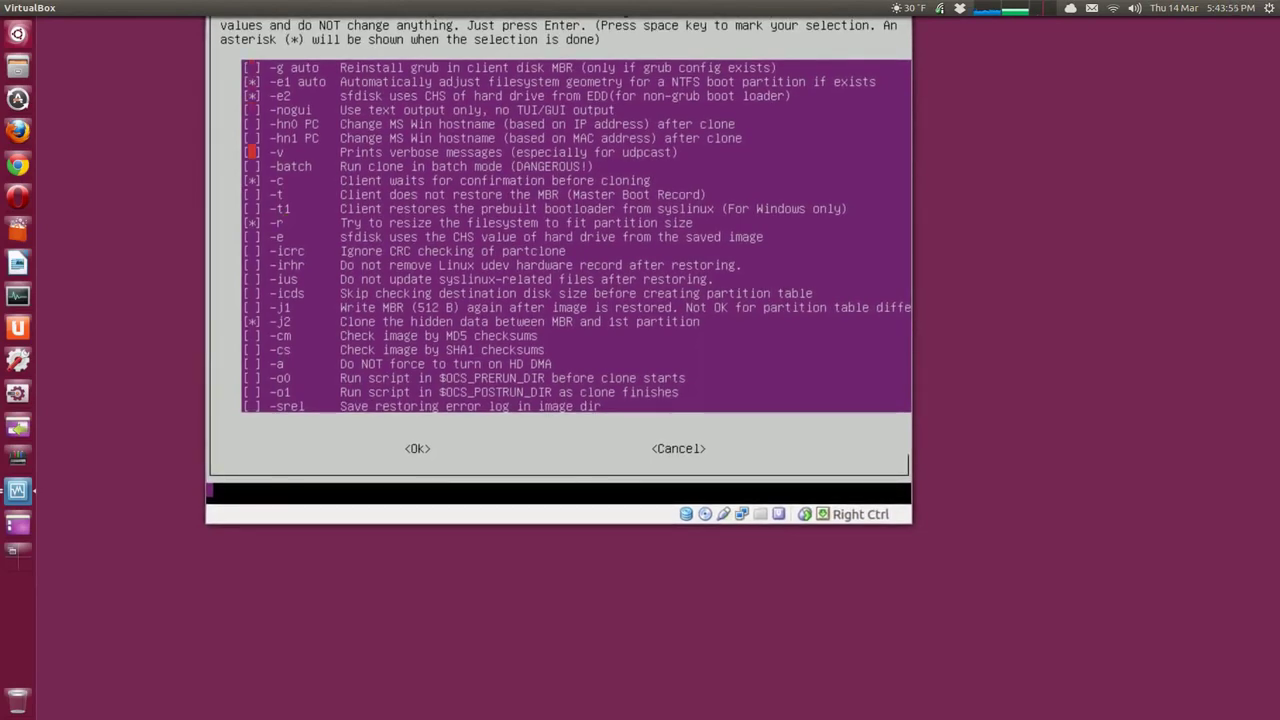
pyautogui.press('space')
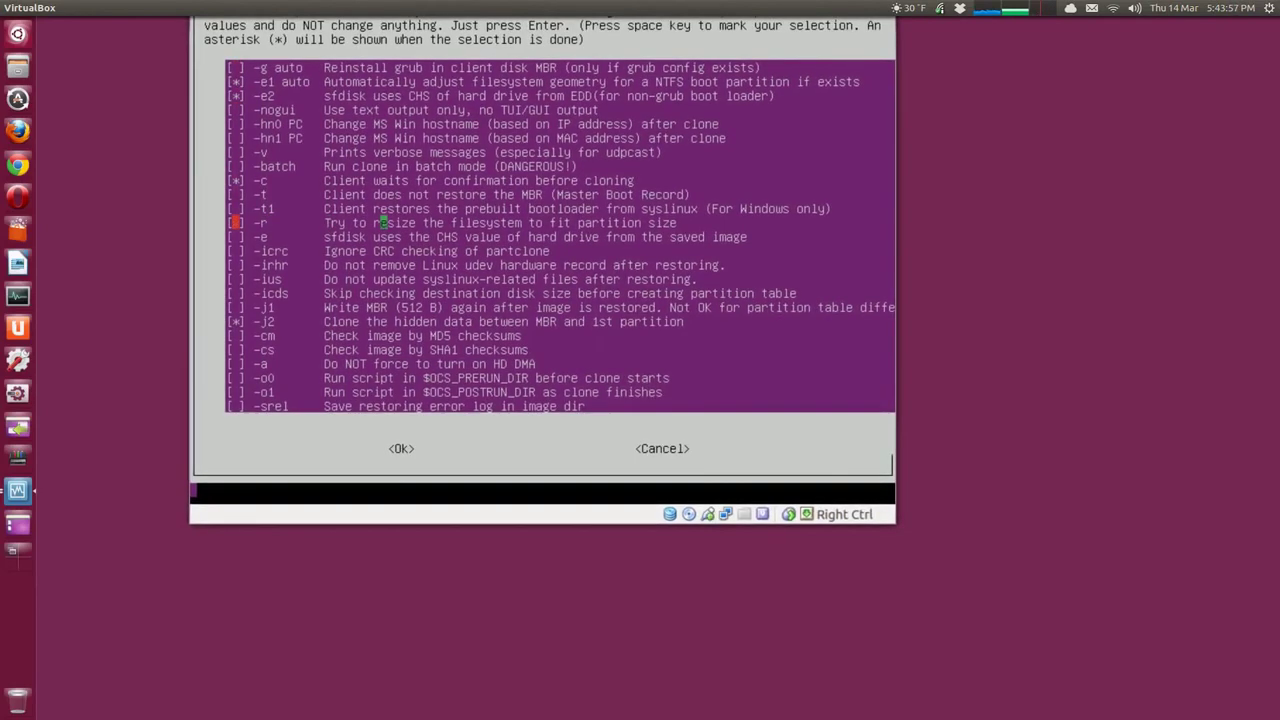
pyautogui.scroll(-2, 383, 224)
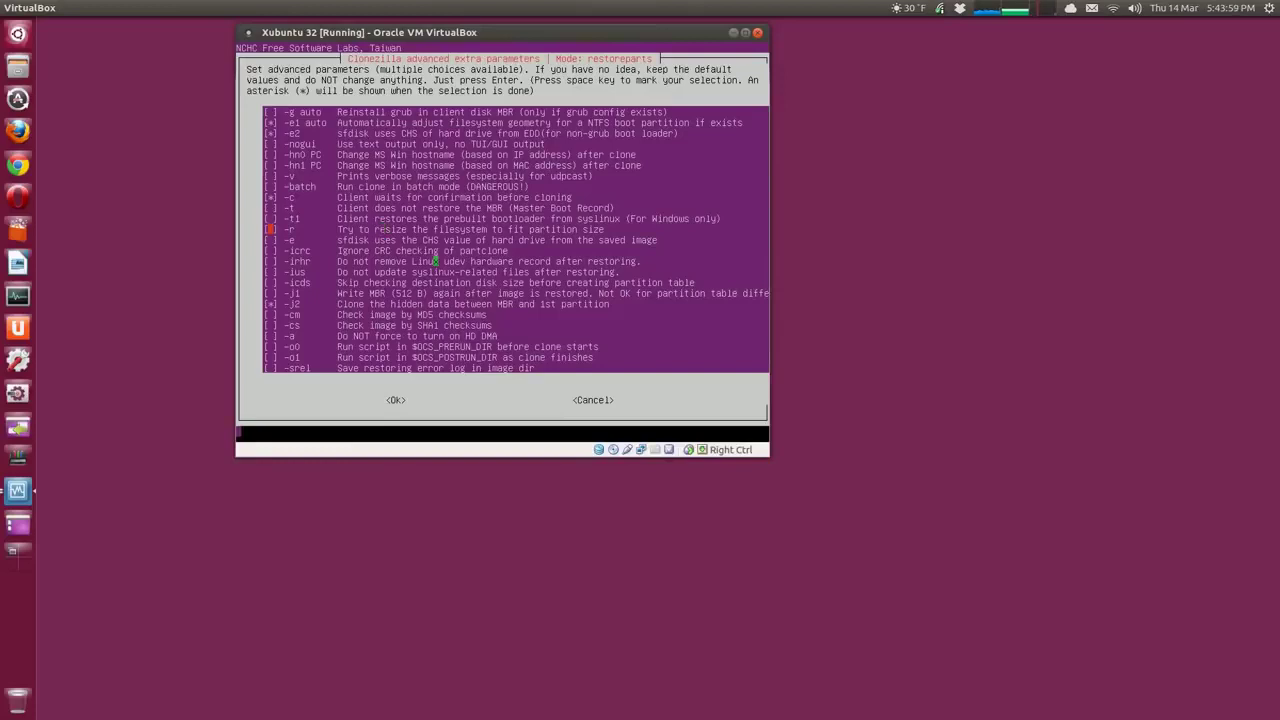
pyautogui.press('Return')
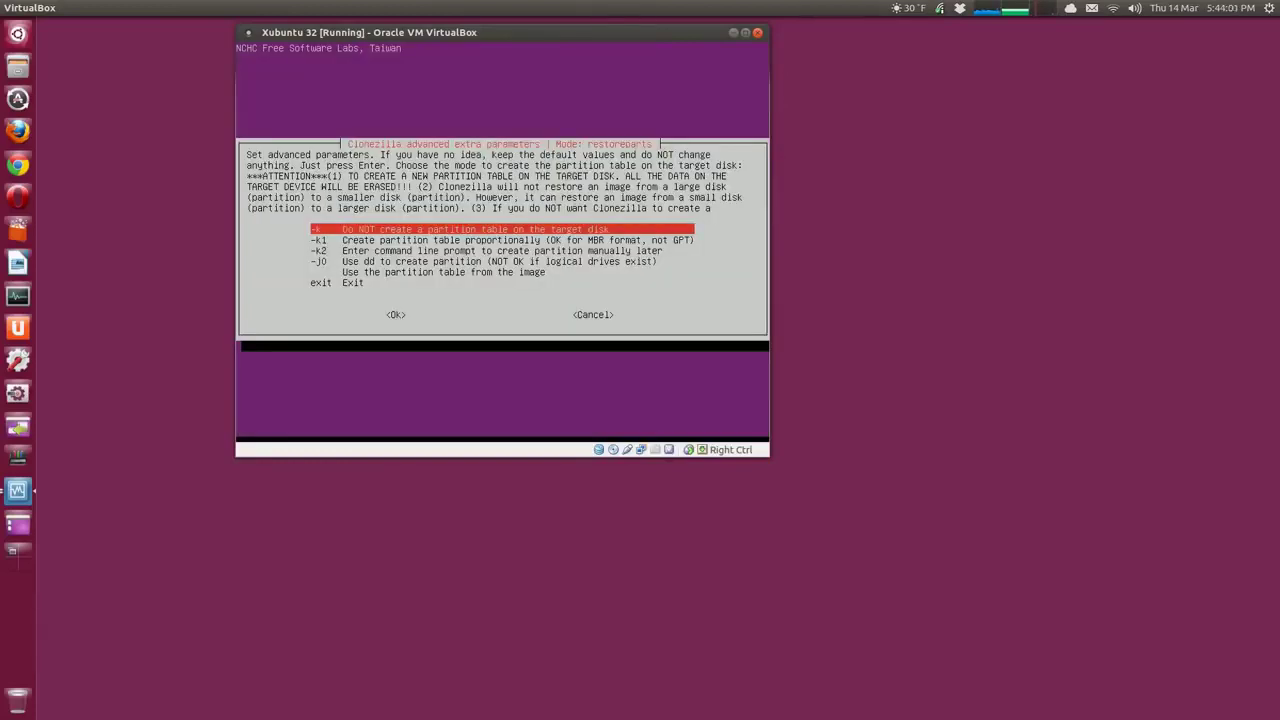
# Step: Choose -k to create no partition table on the target disk, and -p reboot as the action after cloning
pyautogui.press('Return')
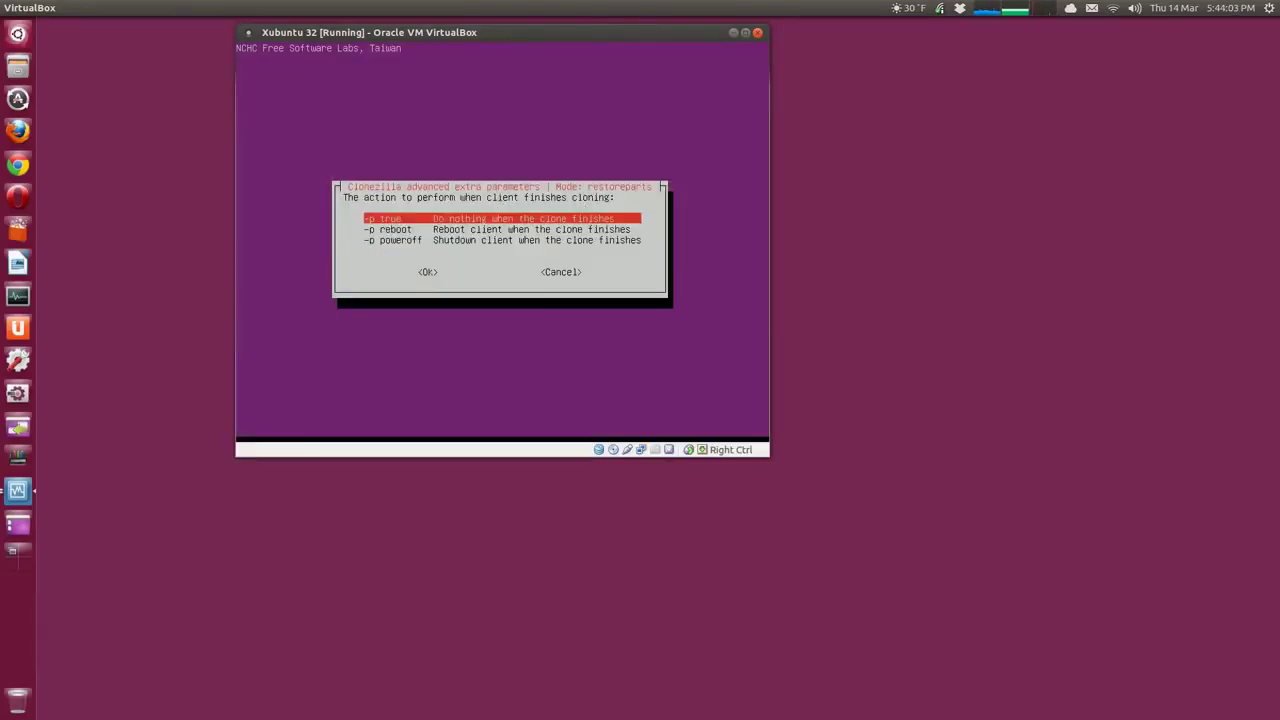
pyautogui.press('Down')
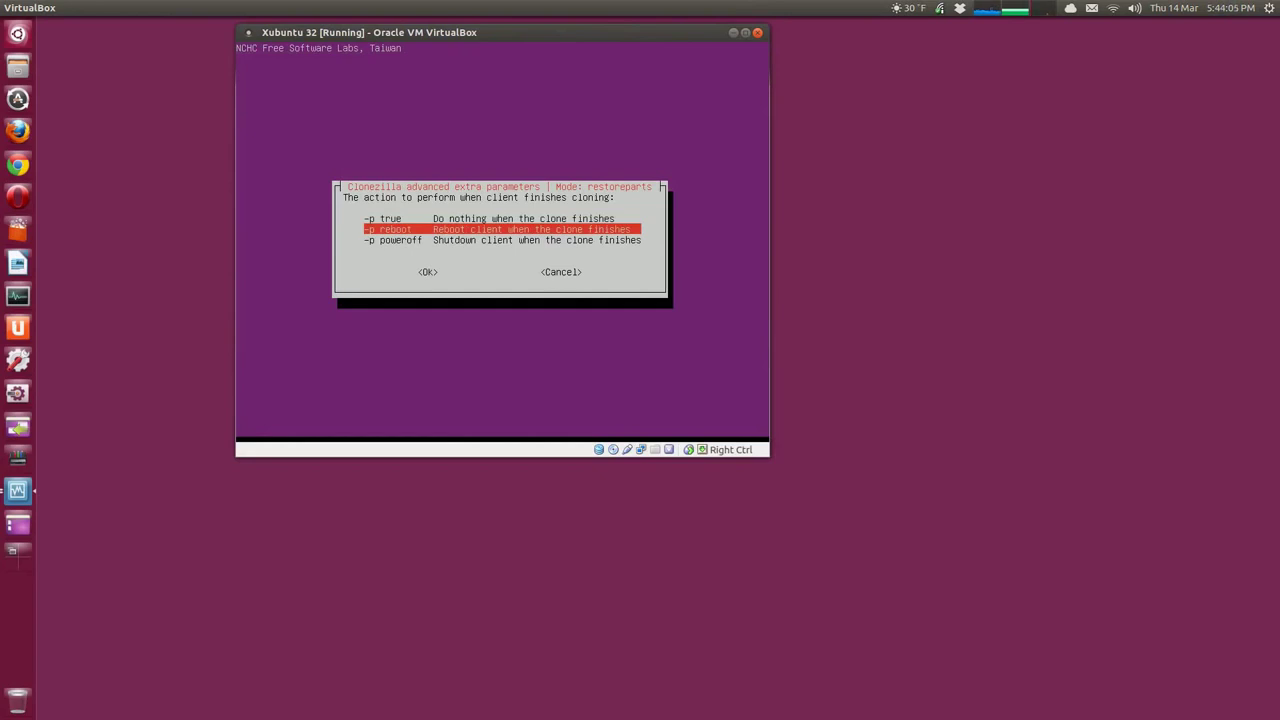
pyautogui.press('Return')
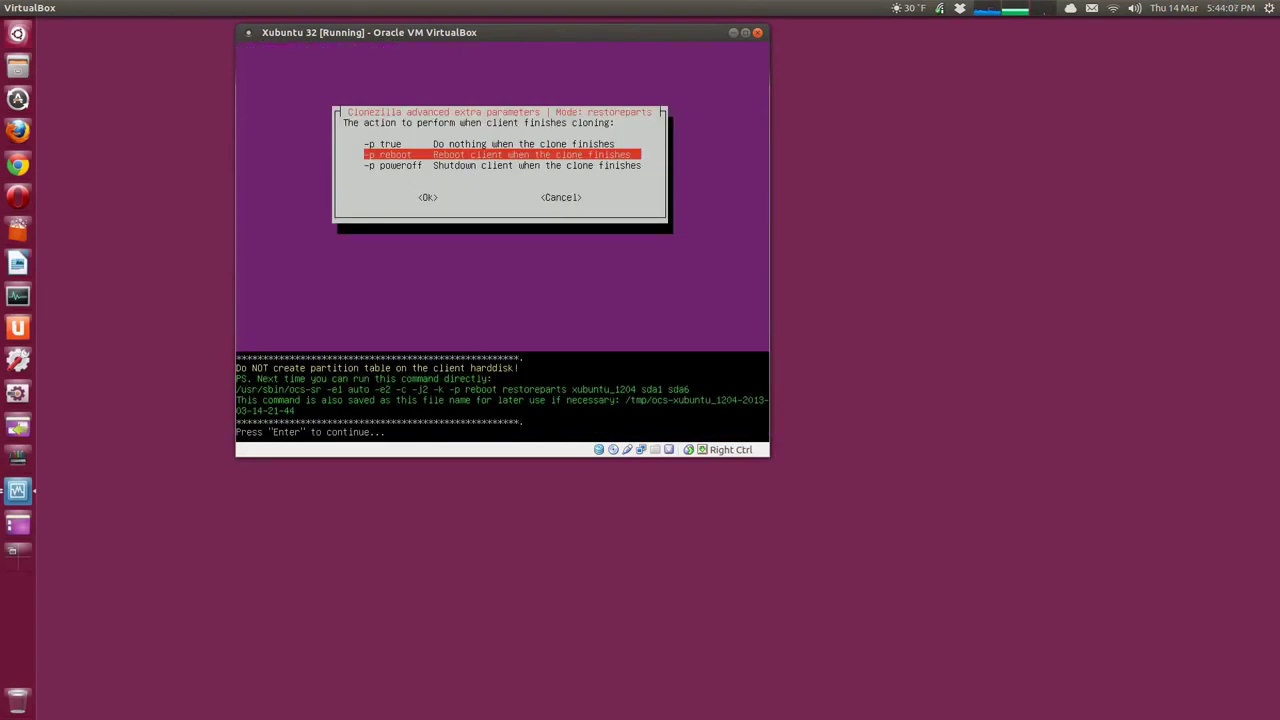
# Step: Continue with the restore and confirm both overwrite prompts with y to write the image to sda1 and sda6
pyautogui.press('Return')
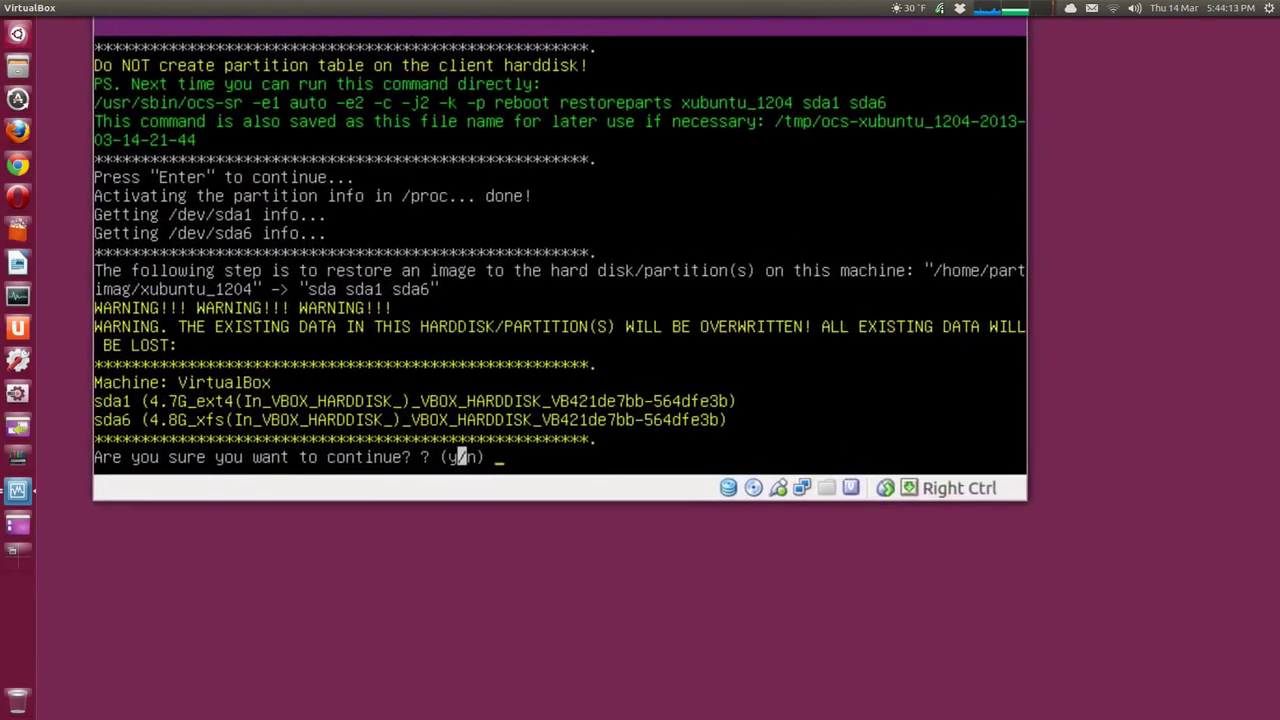
pyautogui.write('y')
pyautogui.press('Return')
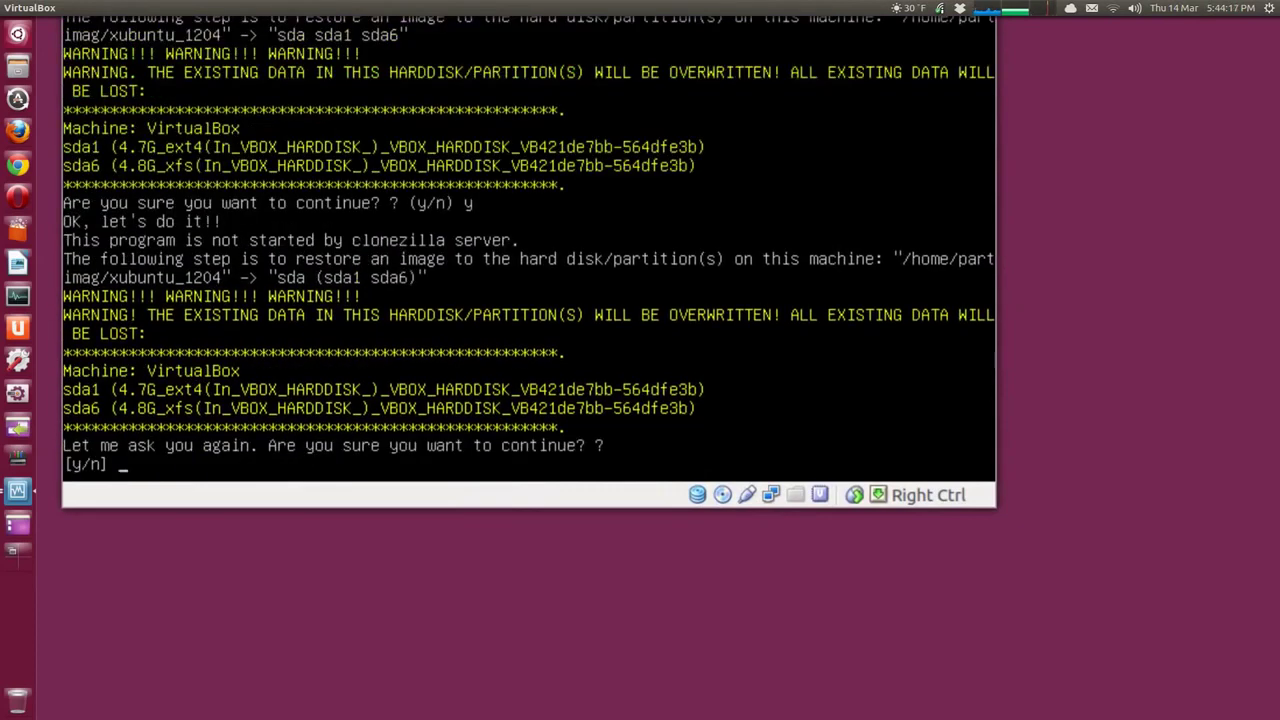
pyautogui.write('y')
pyautogui.press('Return')
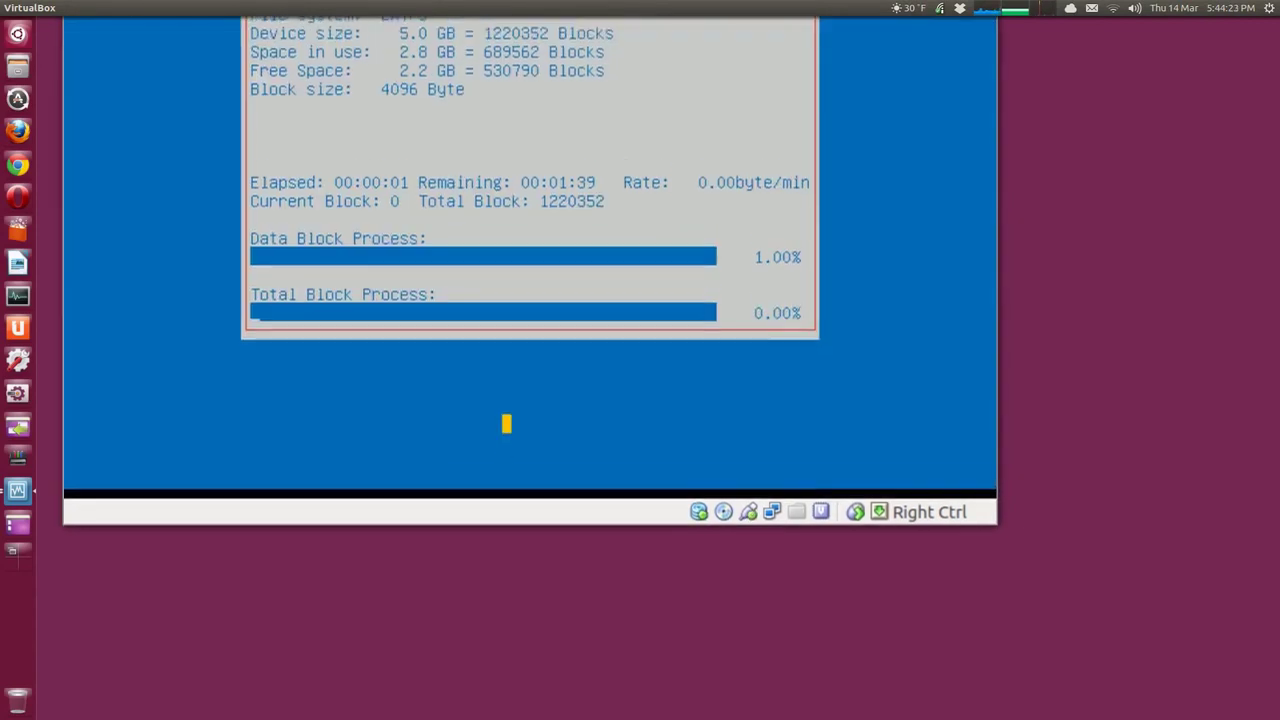
pyautogui.scroll(-3, 506, 423)
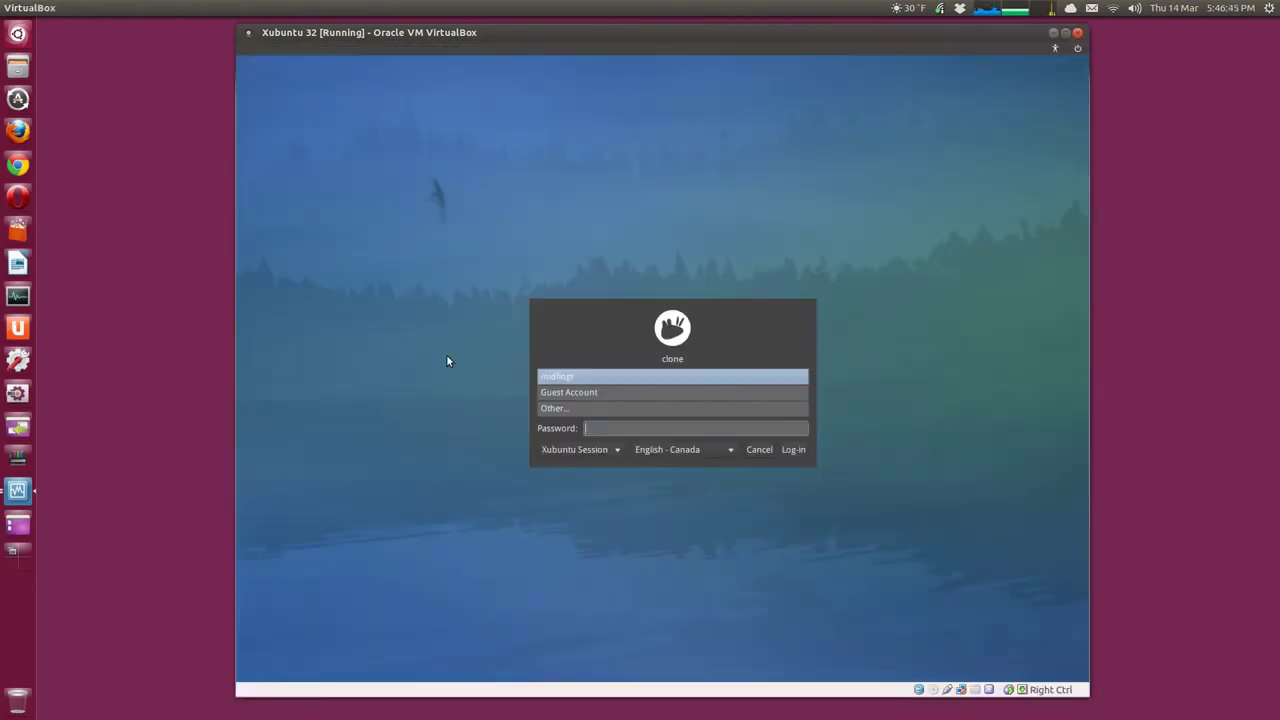
# Step: Log in to the restored Xubuntu system with the account password
pyautogui.write('****')
pyautogui.press('Return')
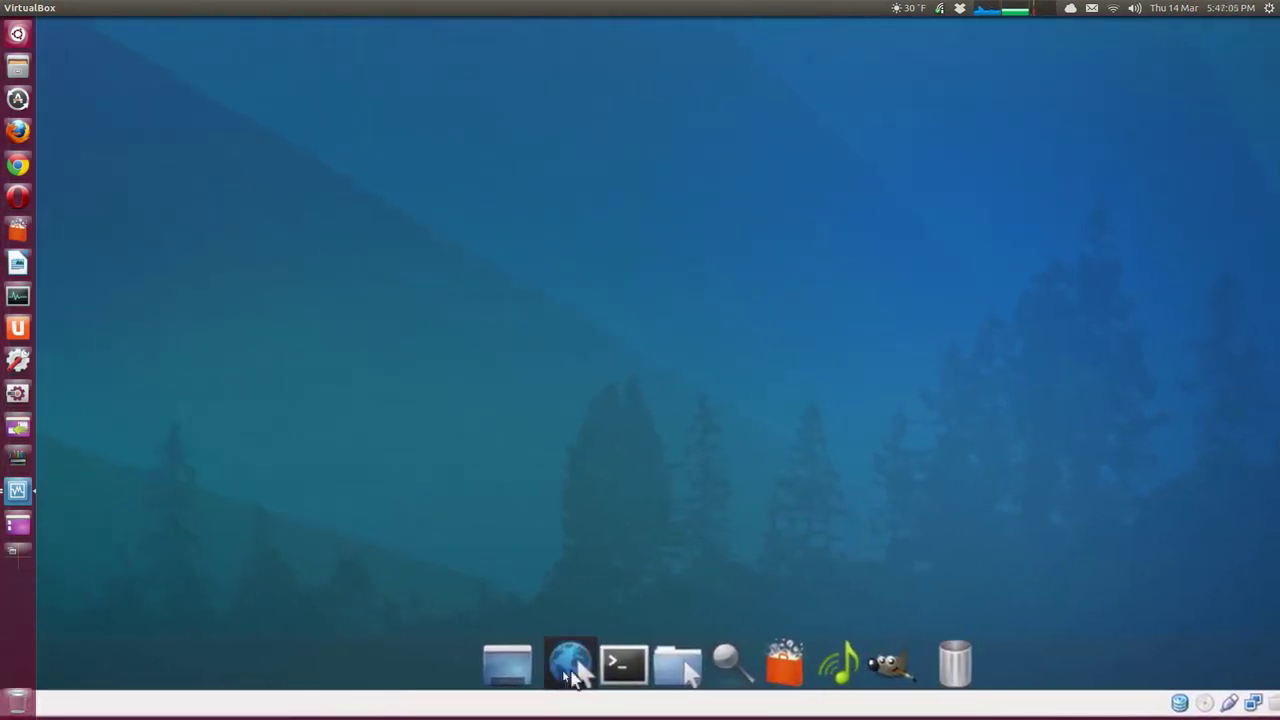
pyautogui.press('Control_R+c')
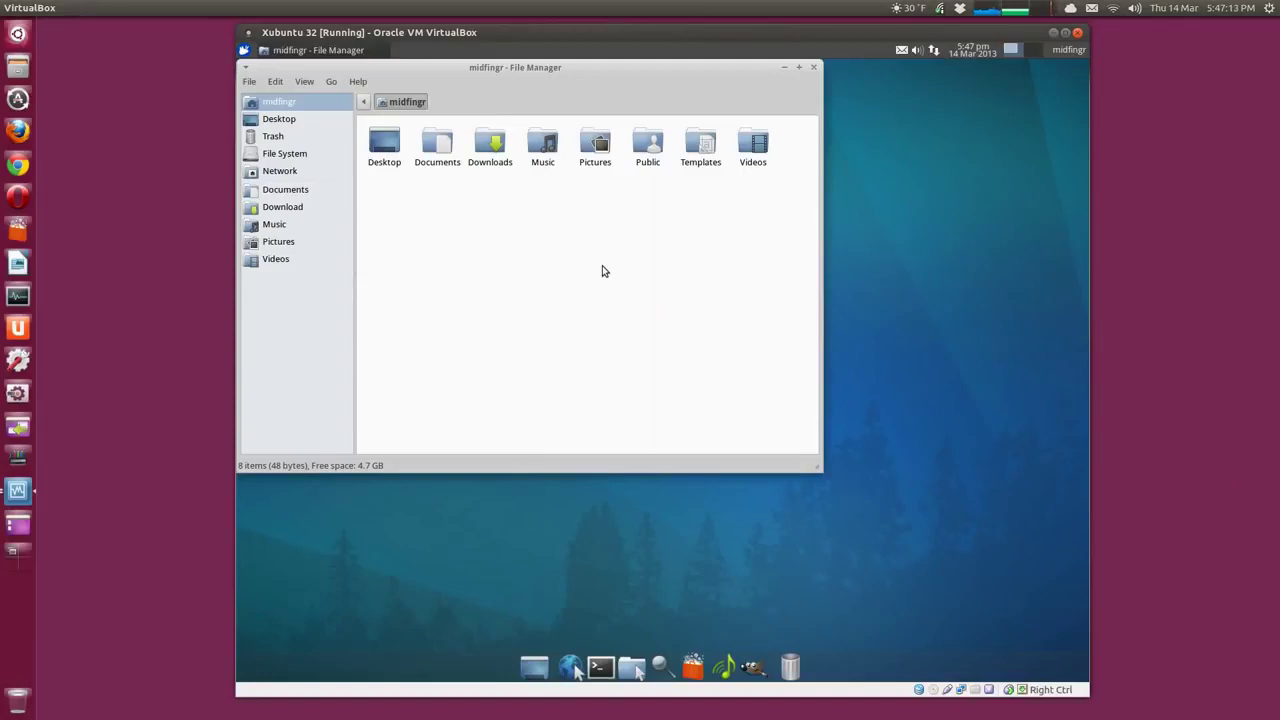
# Step: Show hidden files in the home folder, examine the restored folders and files, and close the file manager
pyautogui.hotkey('ctrl', 'h')
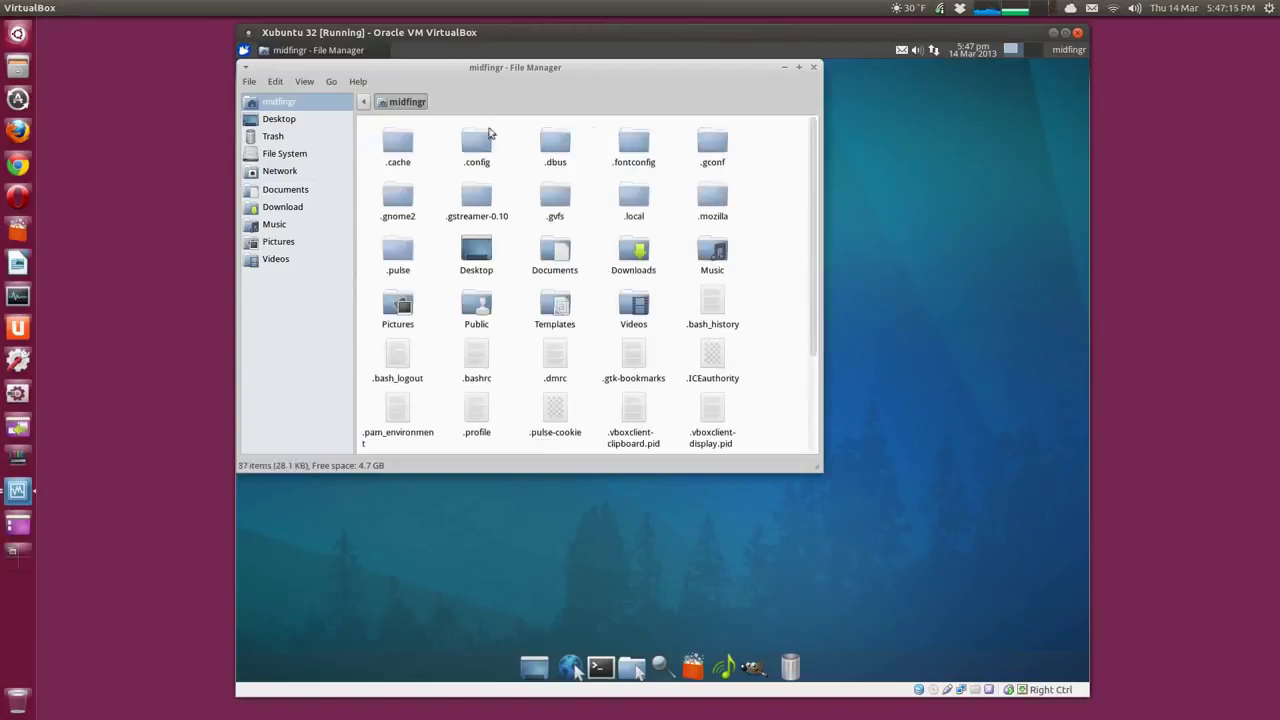
pyautogui.scroll(-3, 422, 242)
pyautogui.scroll(3, 755, 415)
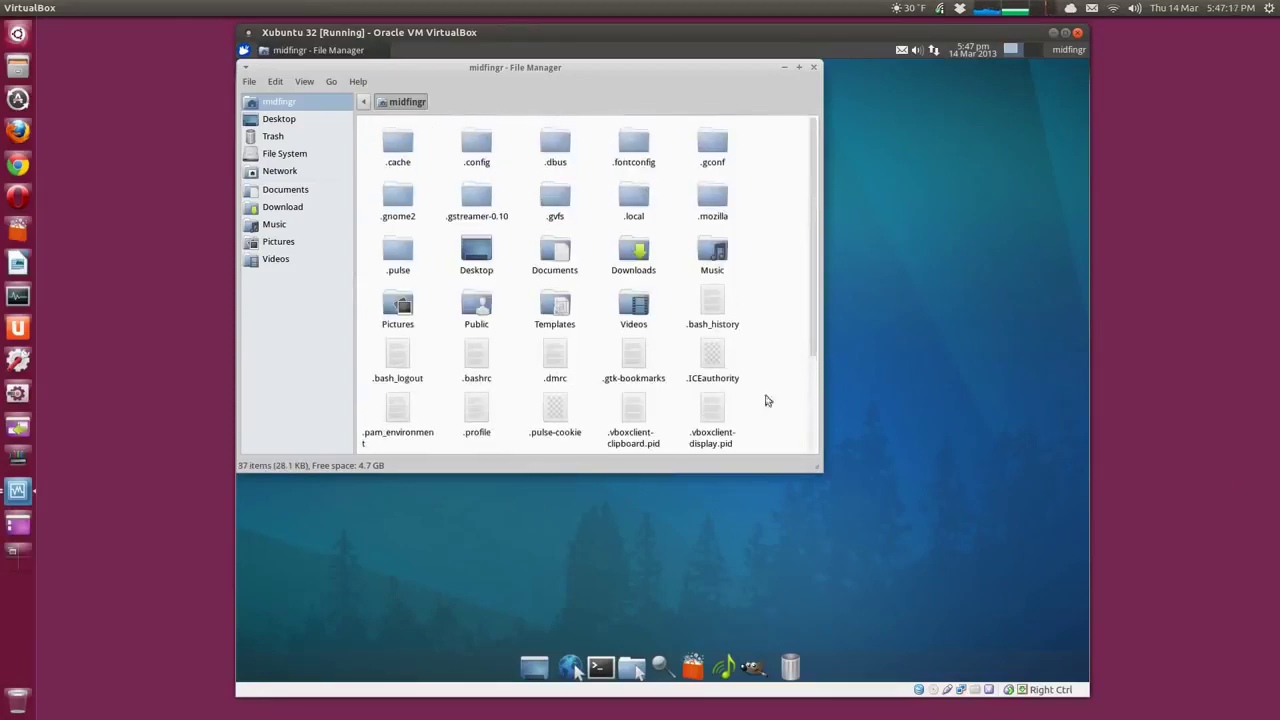
pyautogui.moveTo(598, 76); pyautogui.dragTo(633, 86)
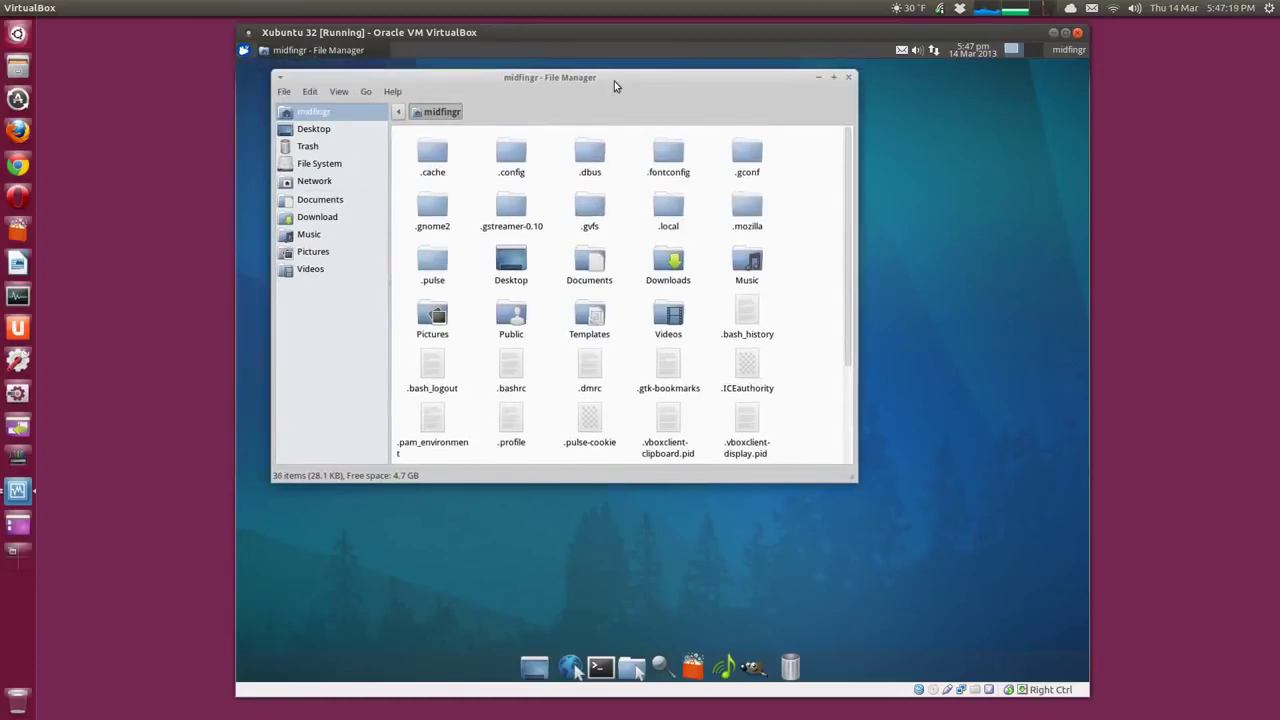
pyautogui.click(848, 77)
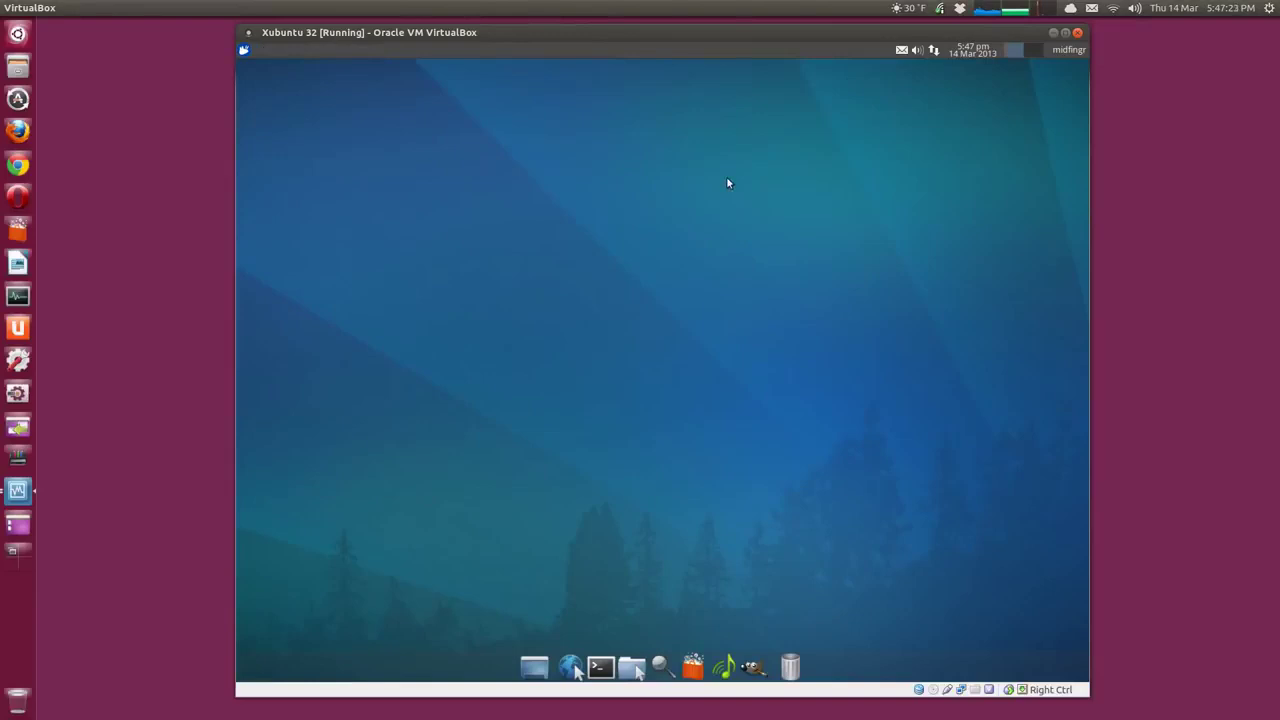